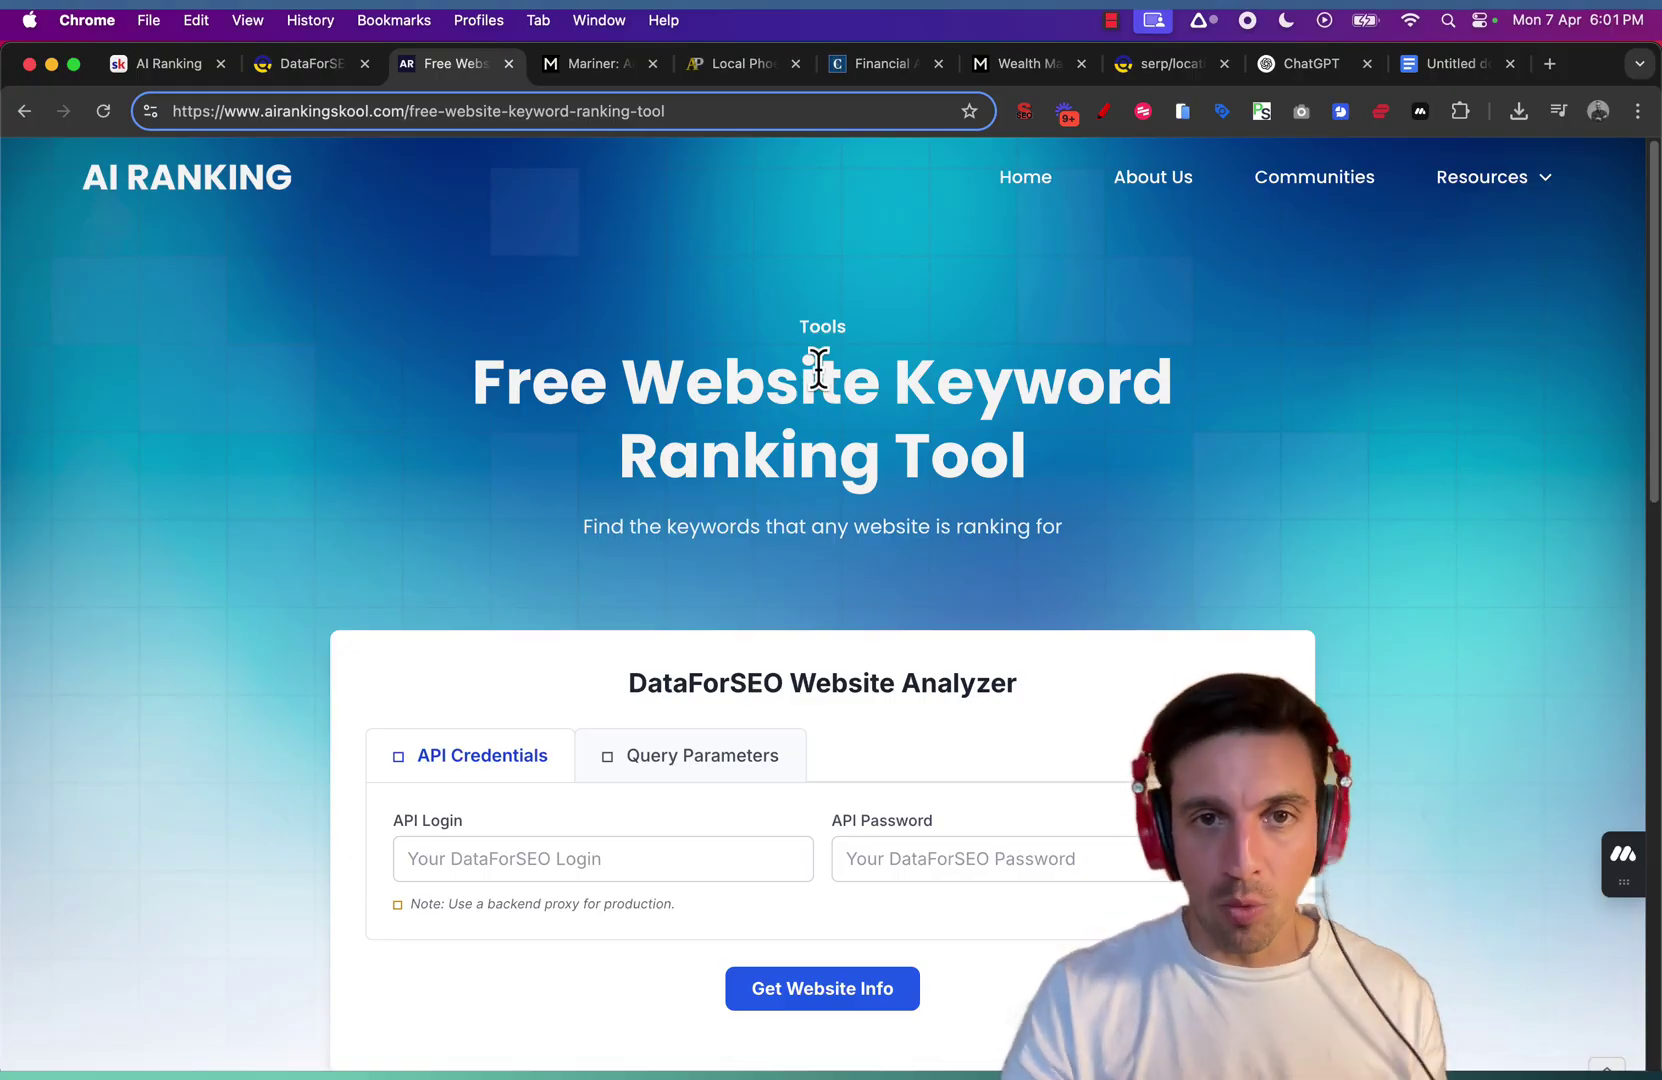
Review the analyzer's Query Parameters and API Credentials fields, then view the DataForSEO account dashboard
scroll(815, 375, down, 2)
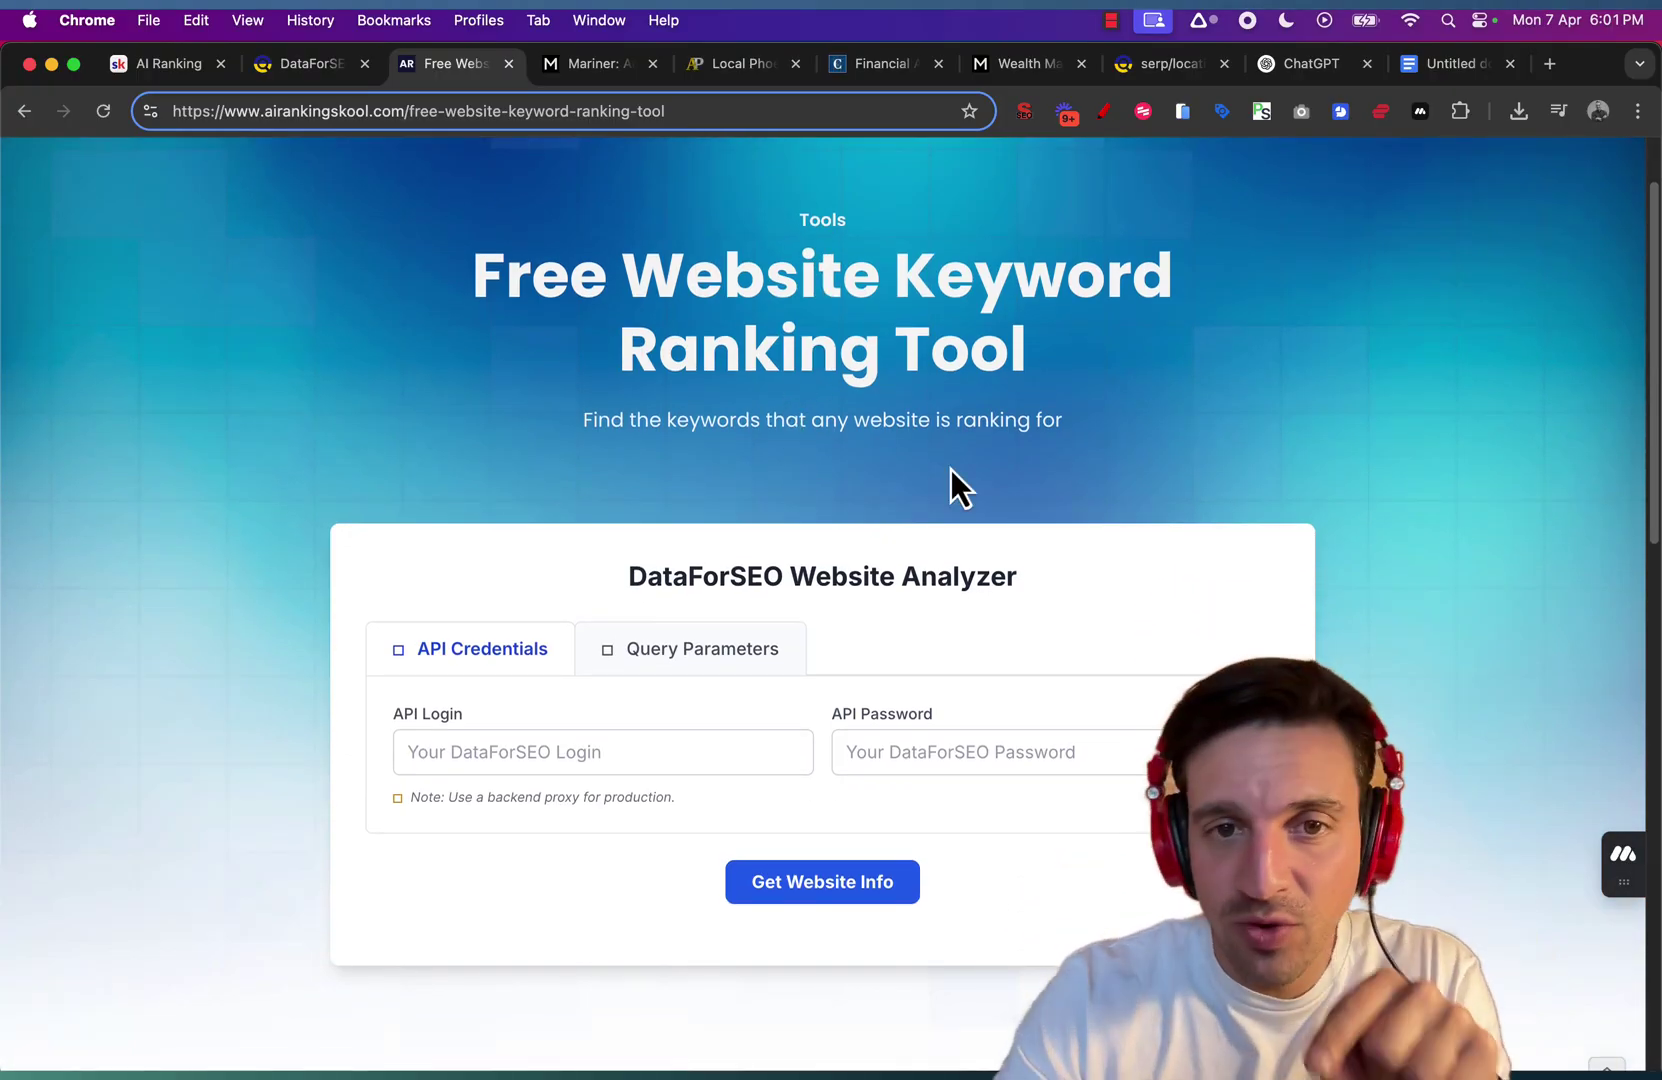
click(640, 655)
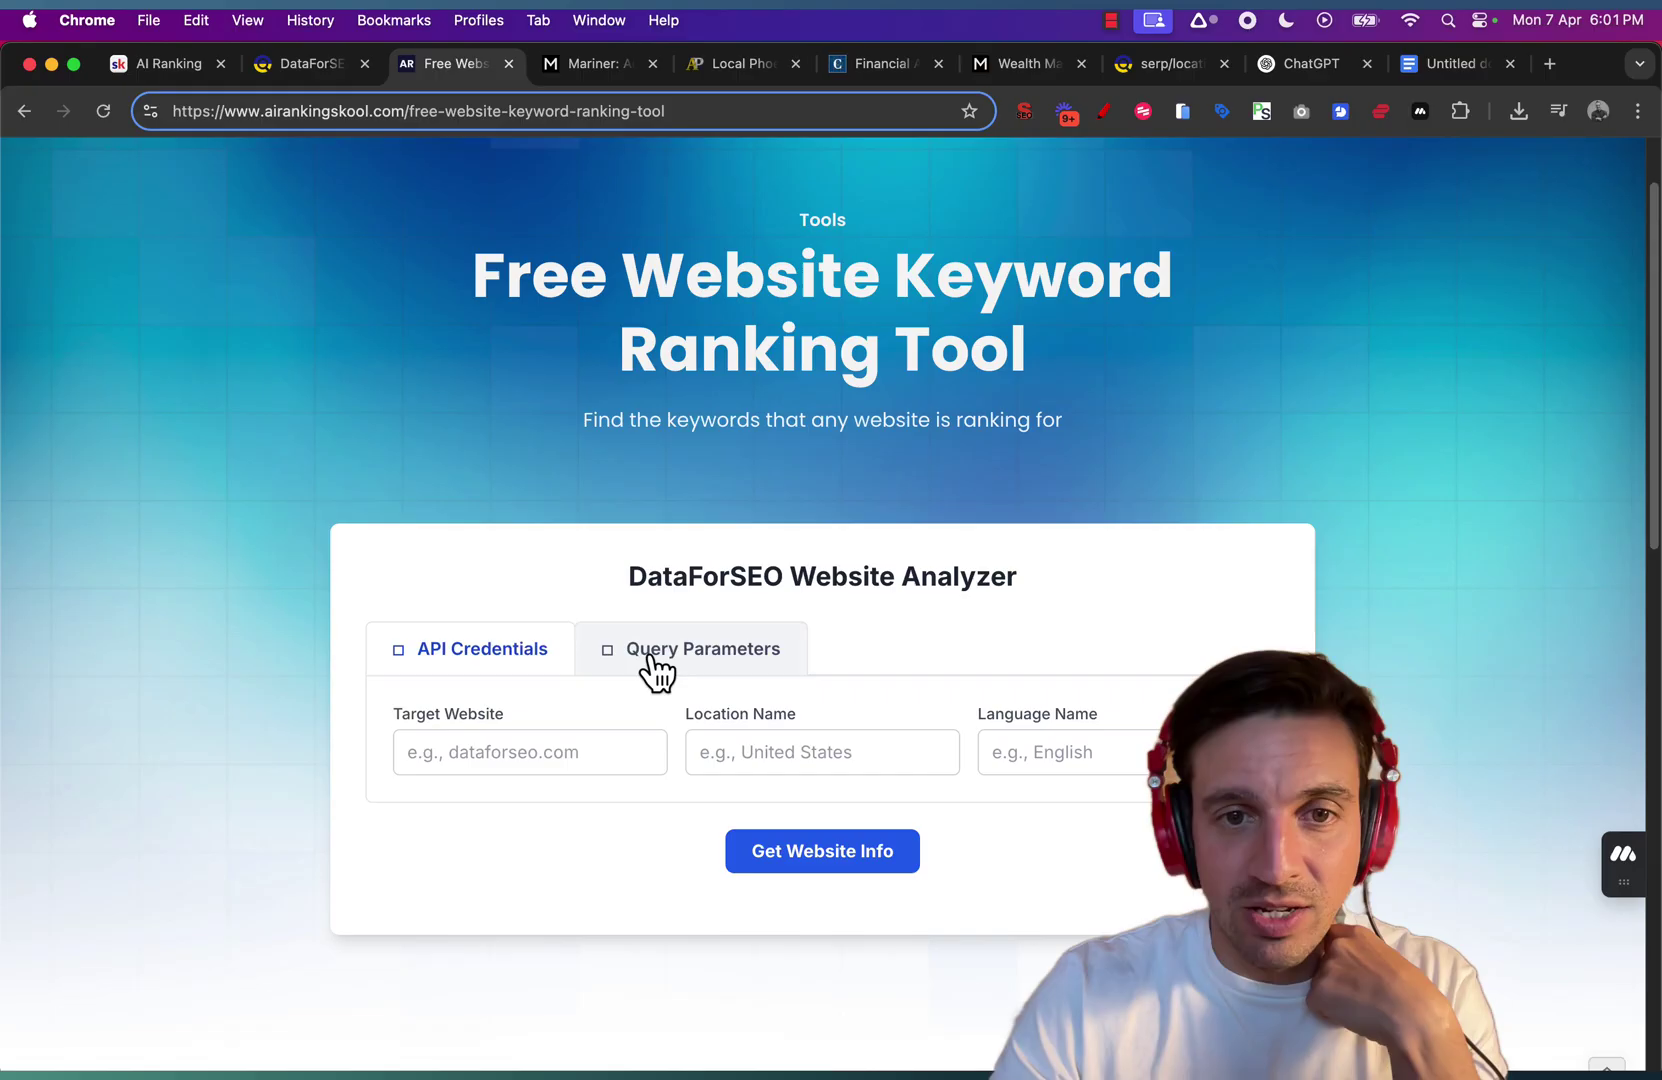
click(520, 665)
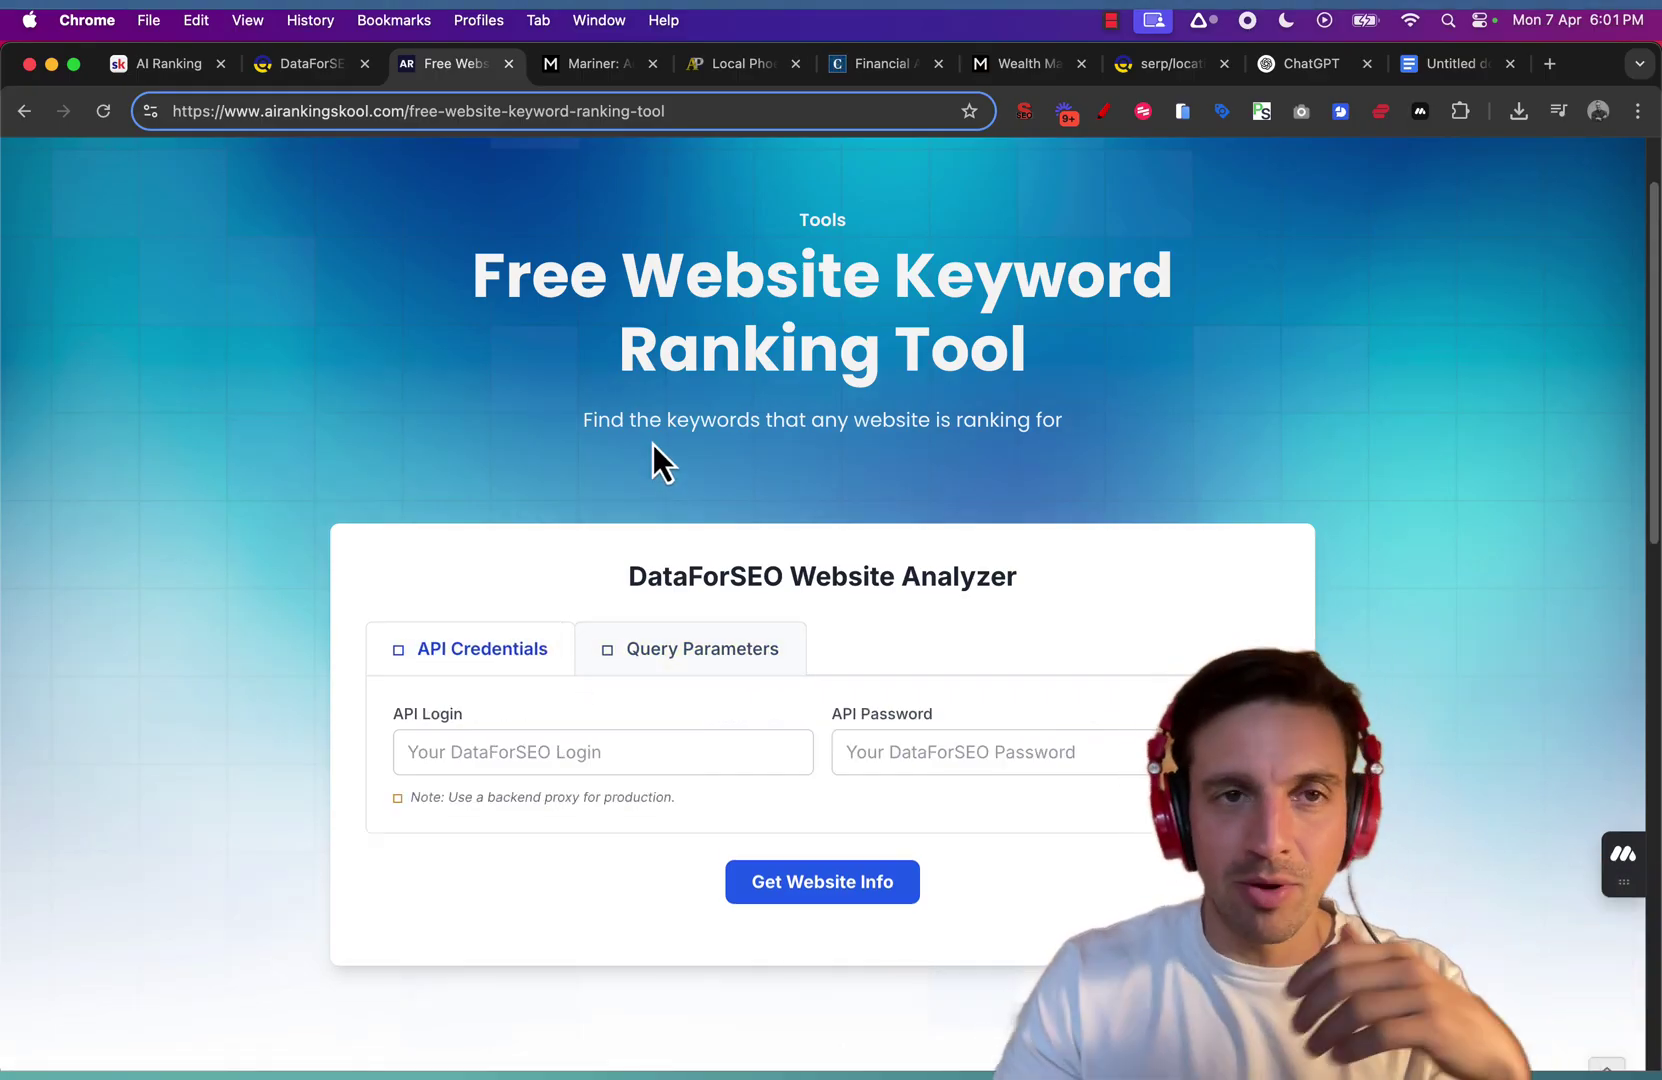
click(299, 66)
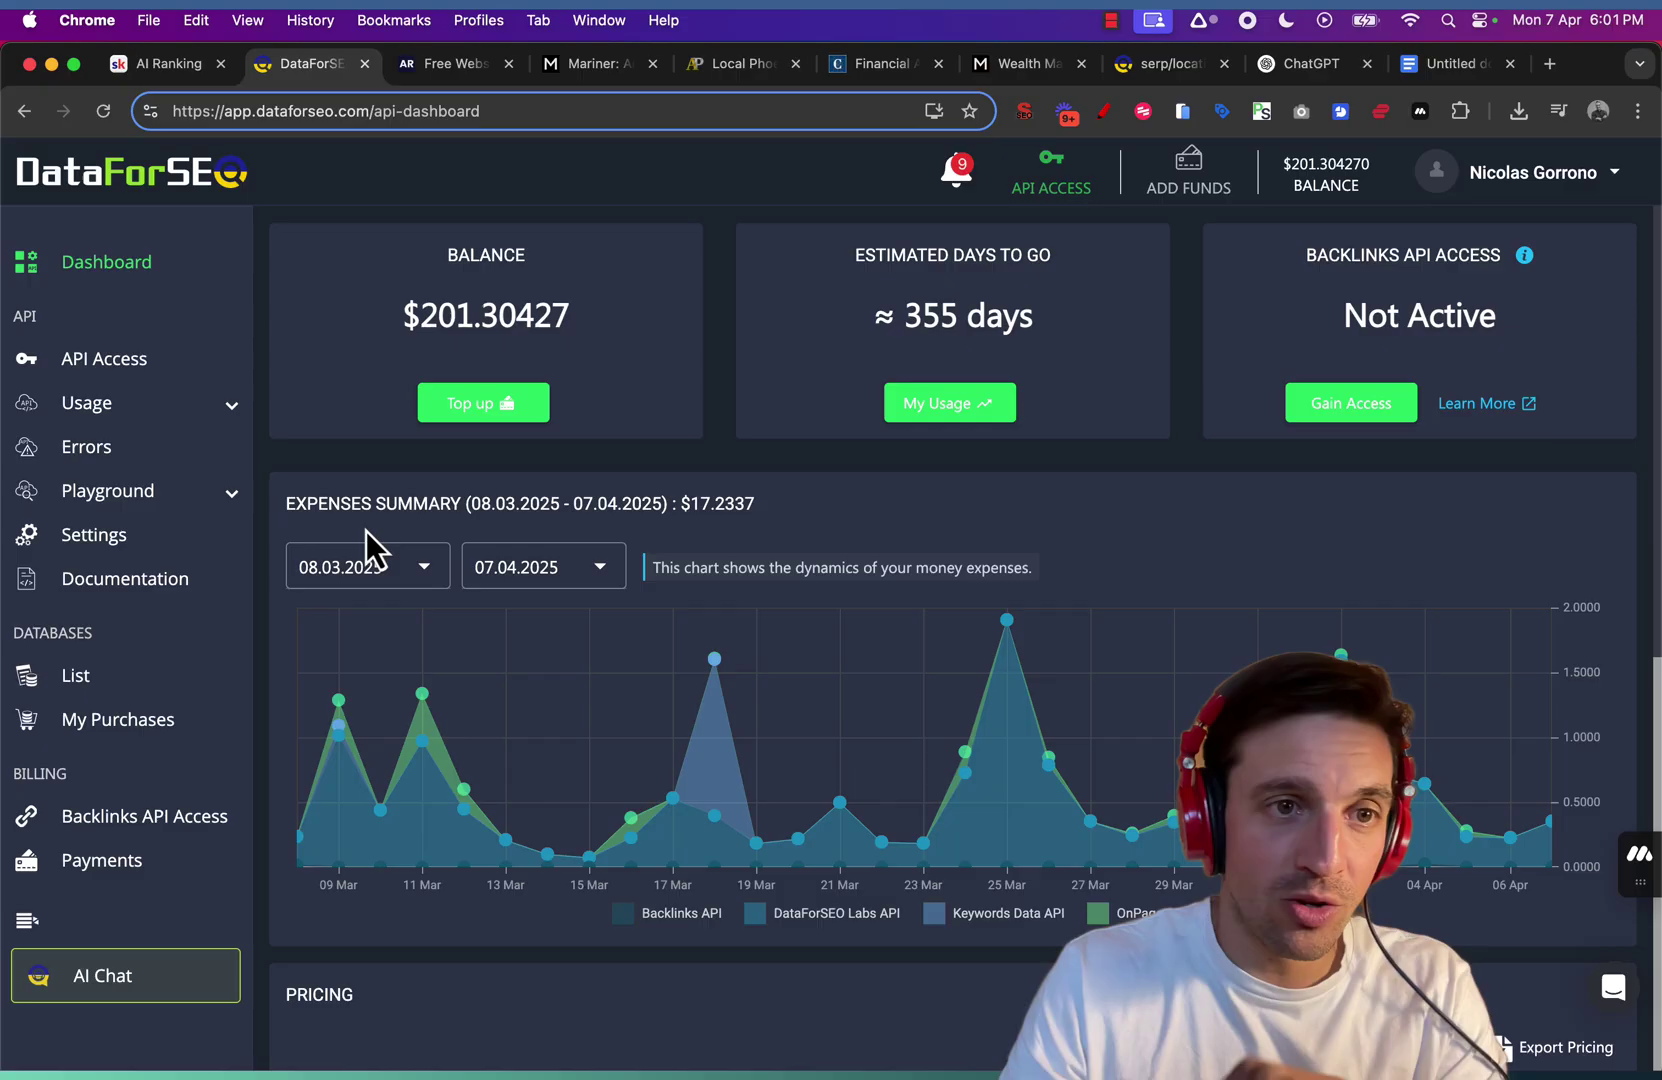
Go to DataForSEO's API Access page and select the API login value to copy
click(128, 370)
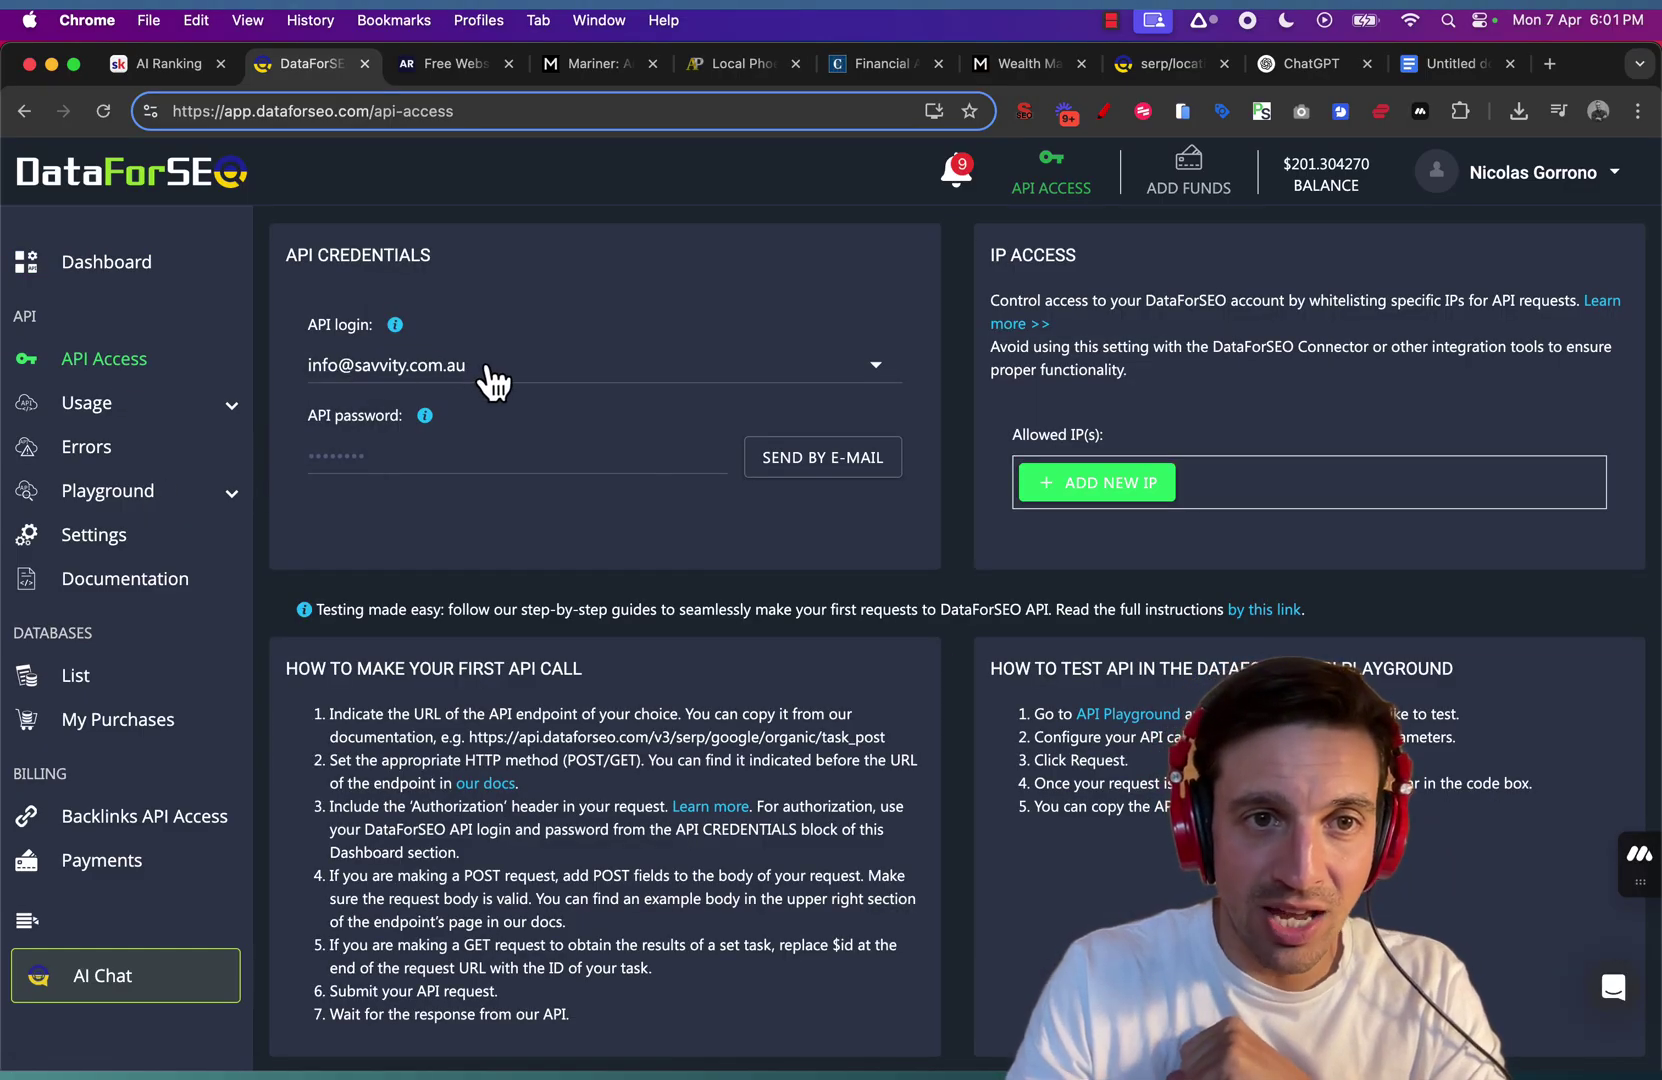
drag(493, 380, 289, 369)
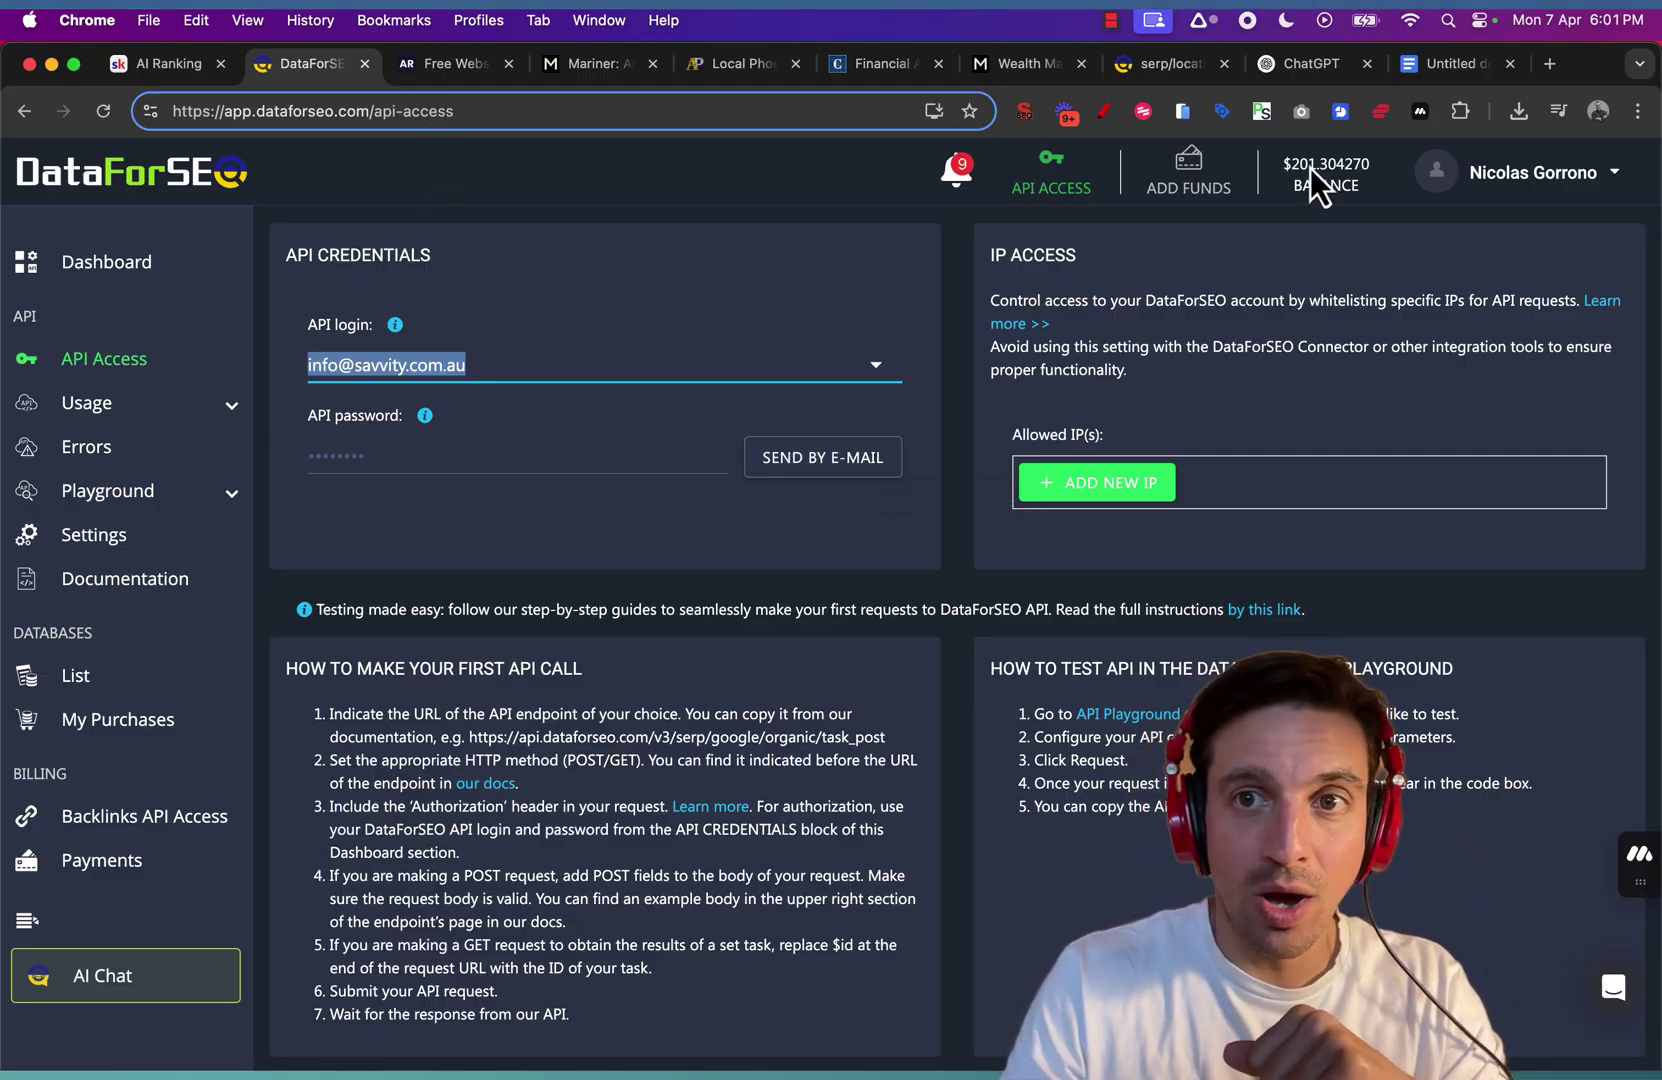
Fill the analyzer's API Login field with the copied DataForSEO login
click(489, 63)
scroll(912, 385, up, 2)
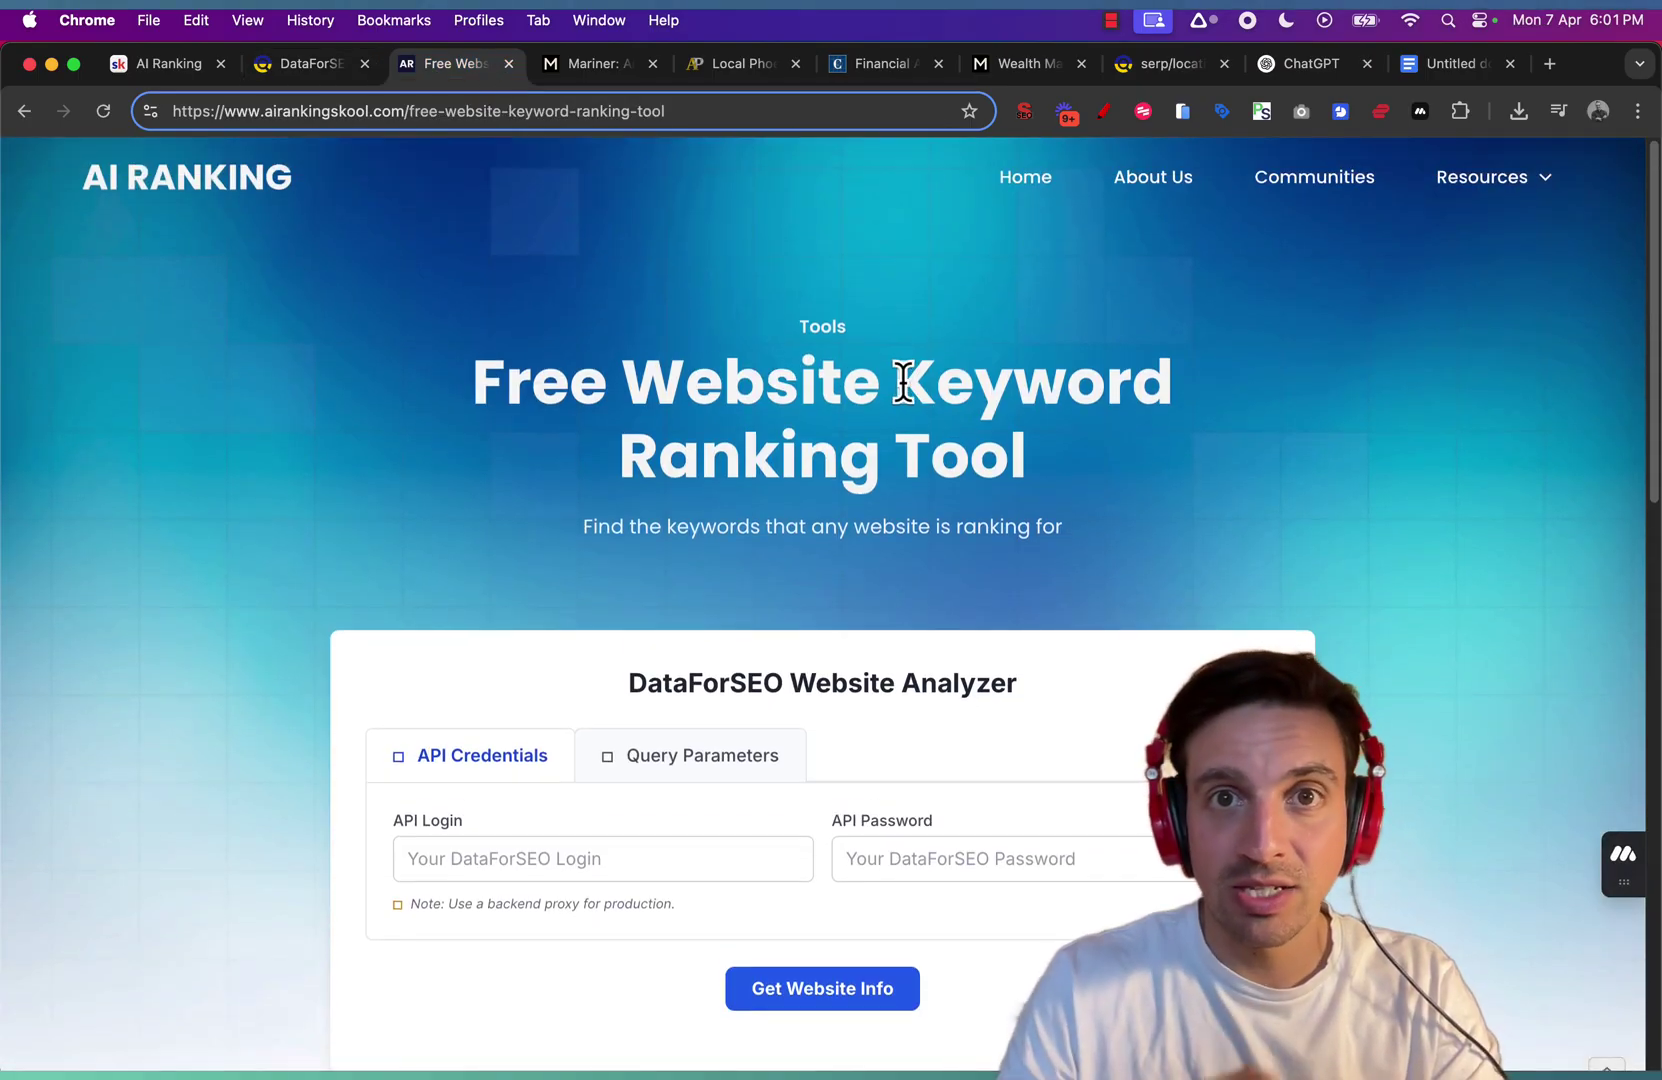
scroll(903, 382, down, 1)
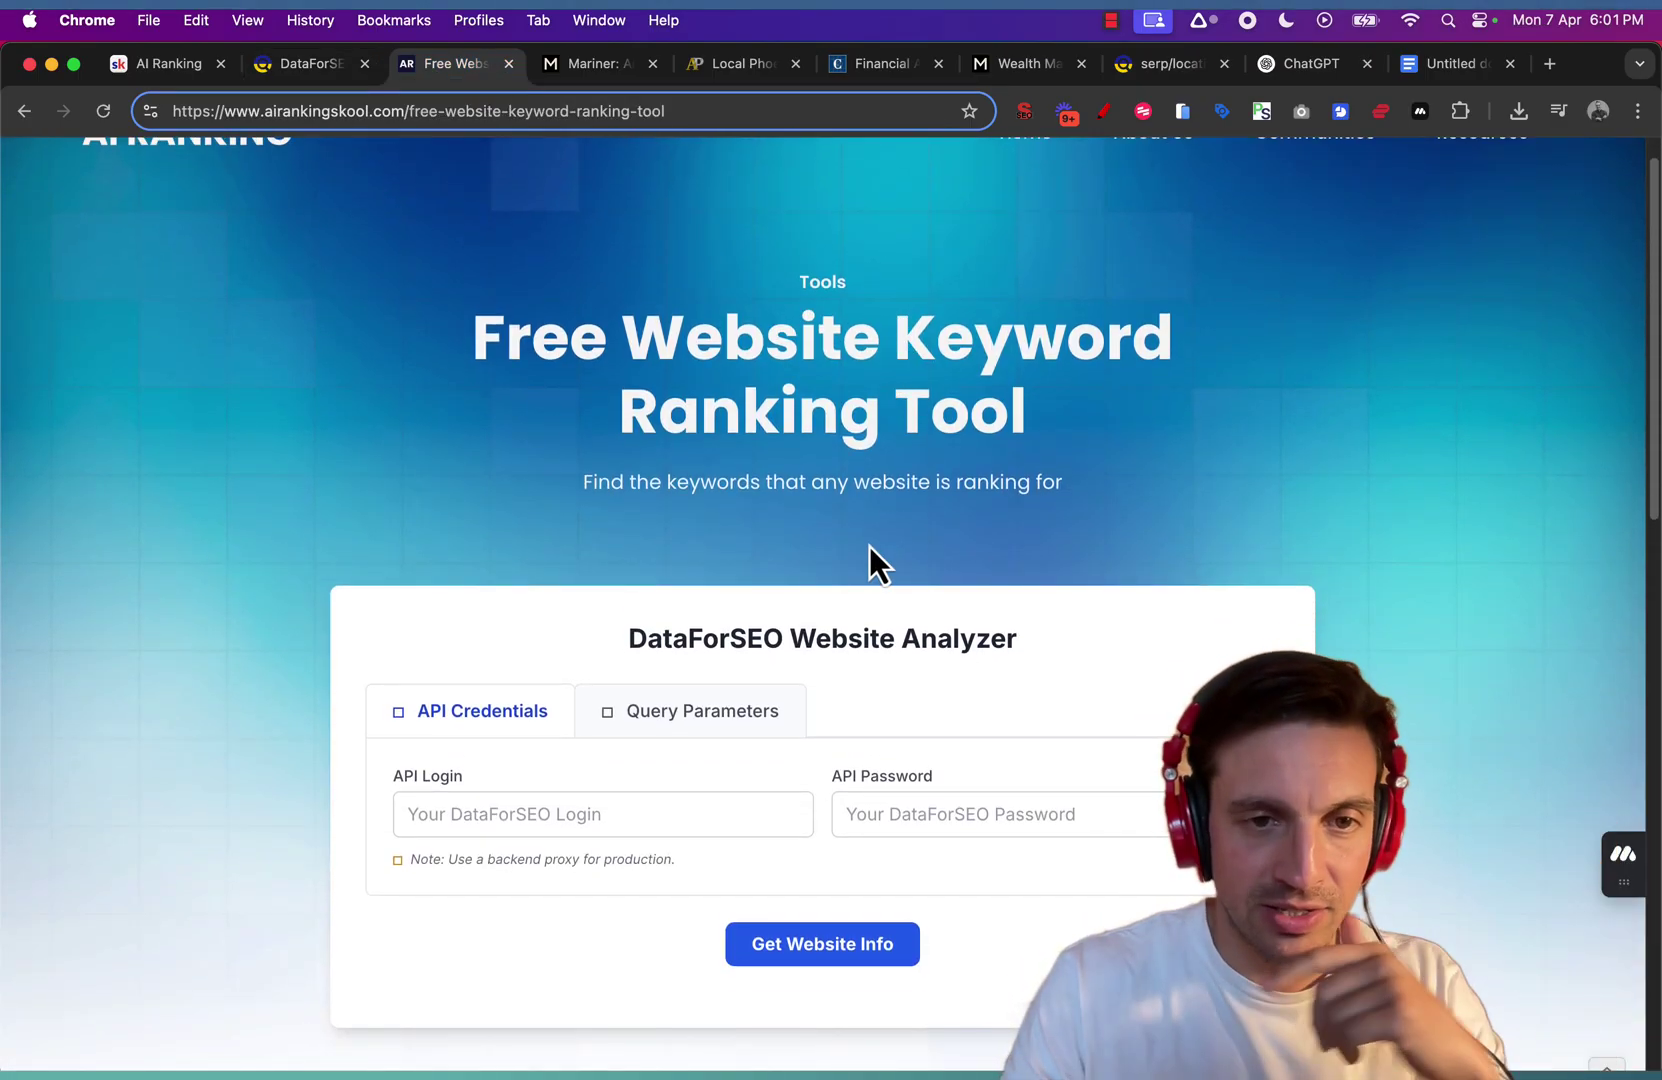
scroll(869, 547, down, 7)
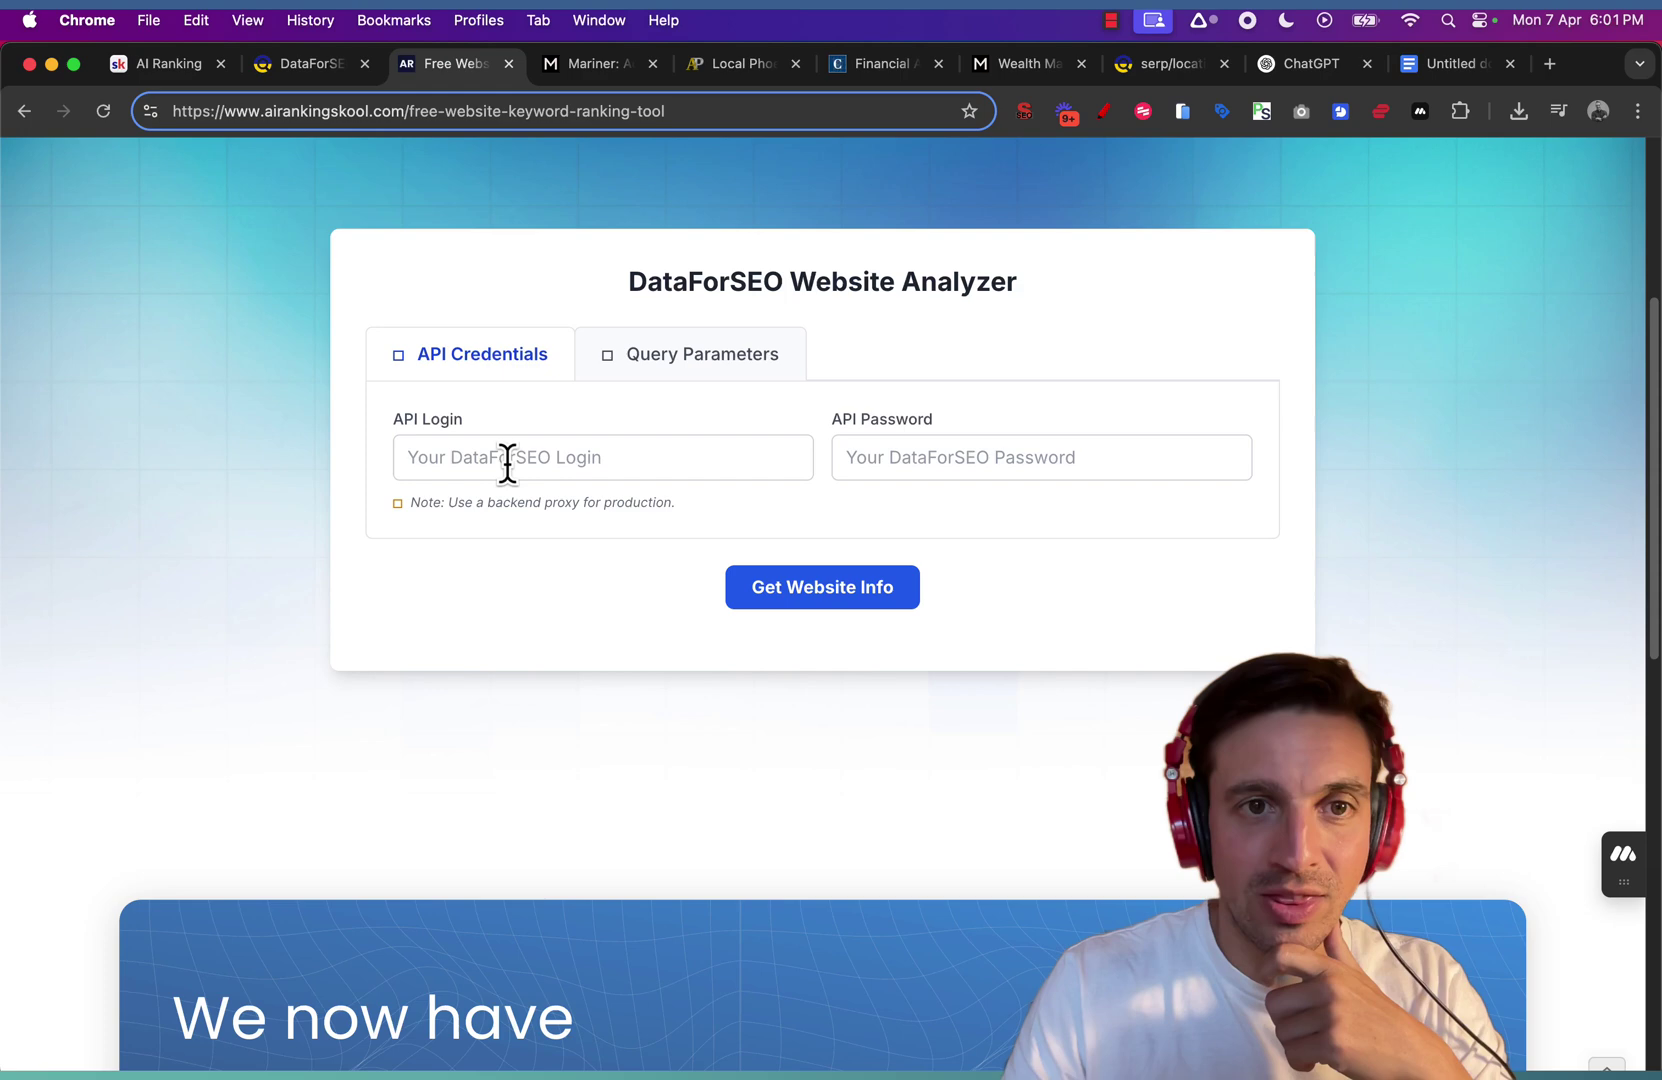
click(507, 462)
click(556, 564)
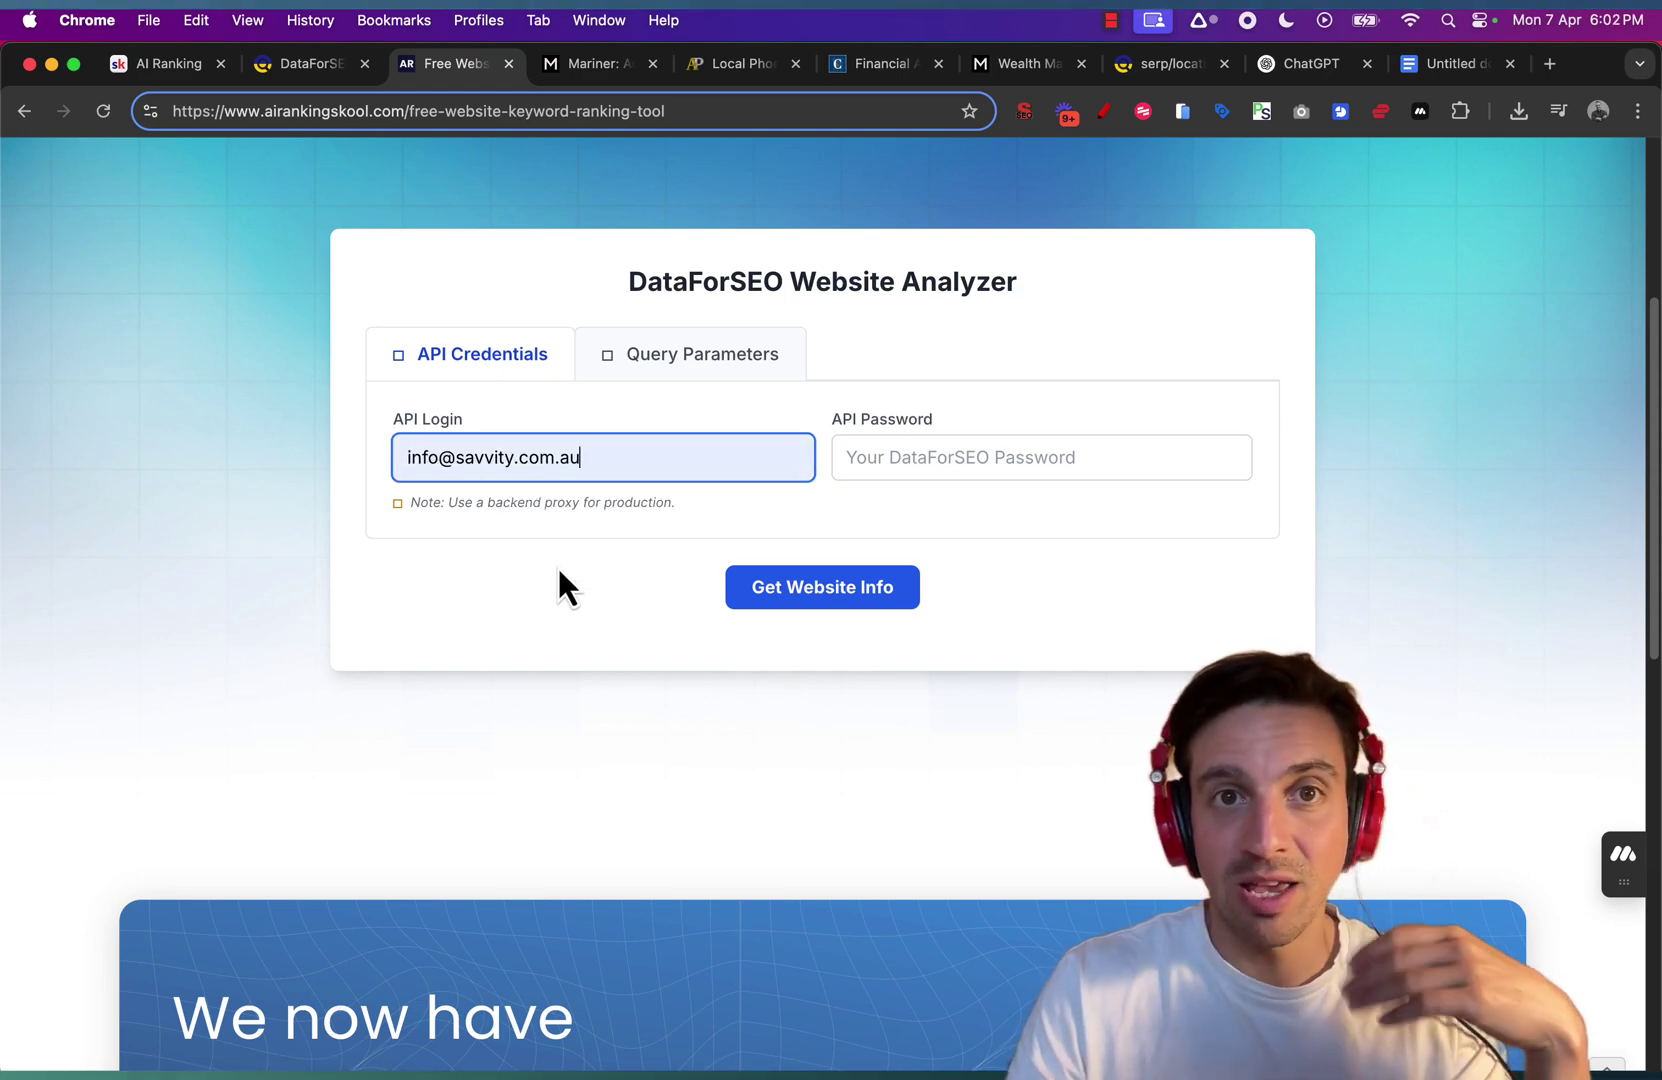
Paste the saved DataForSEO Key from Prompt Manager into the API Password field
click(888, 460)
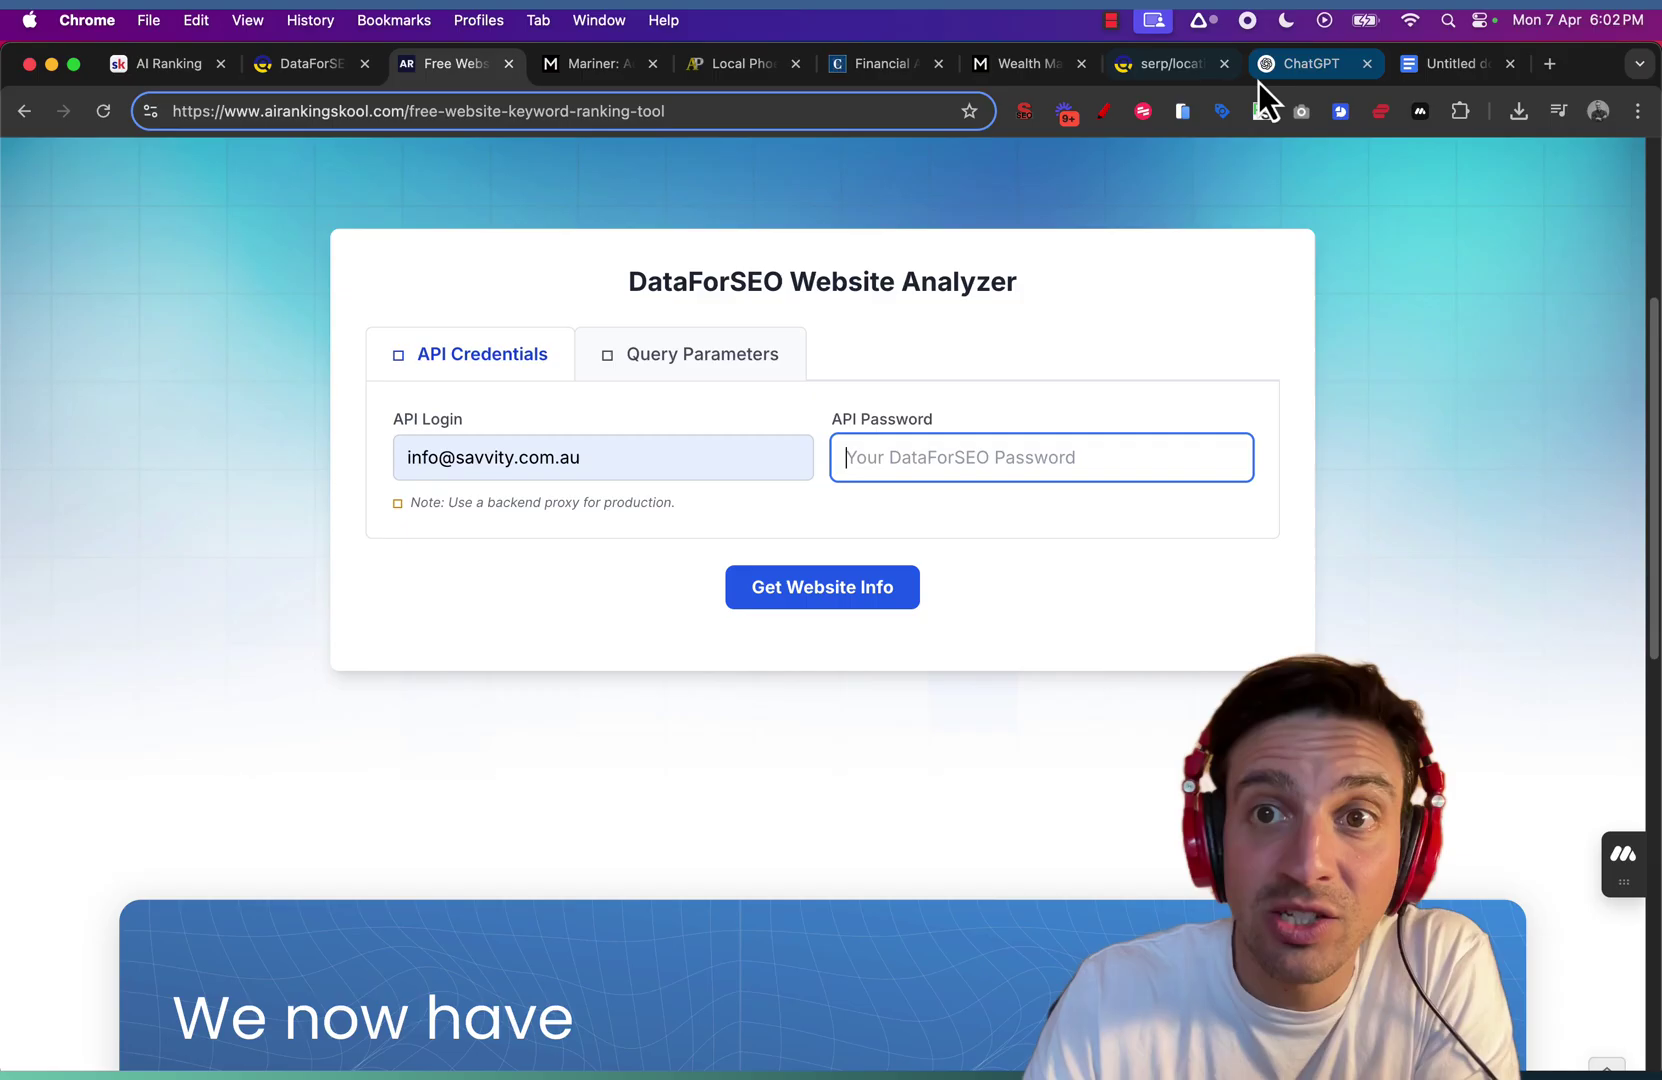
click(1261, 111)
click(1068, 245)
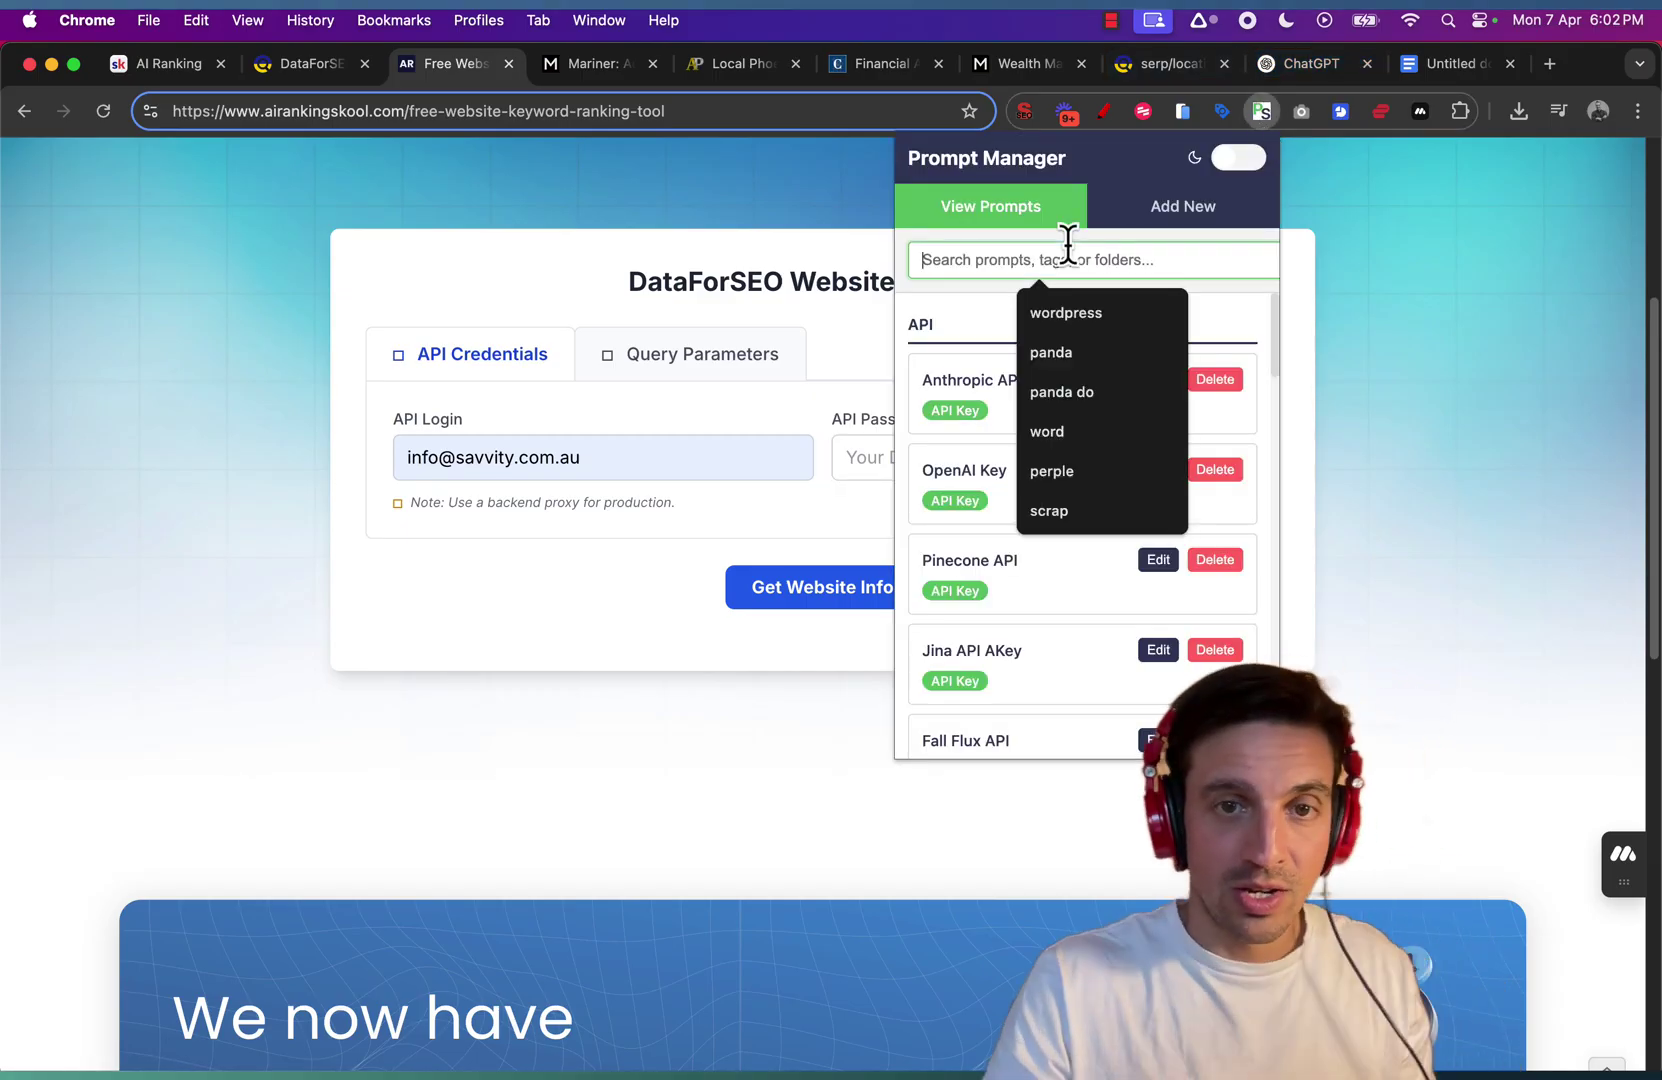
text(da)
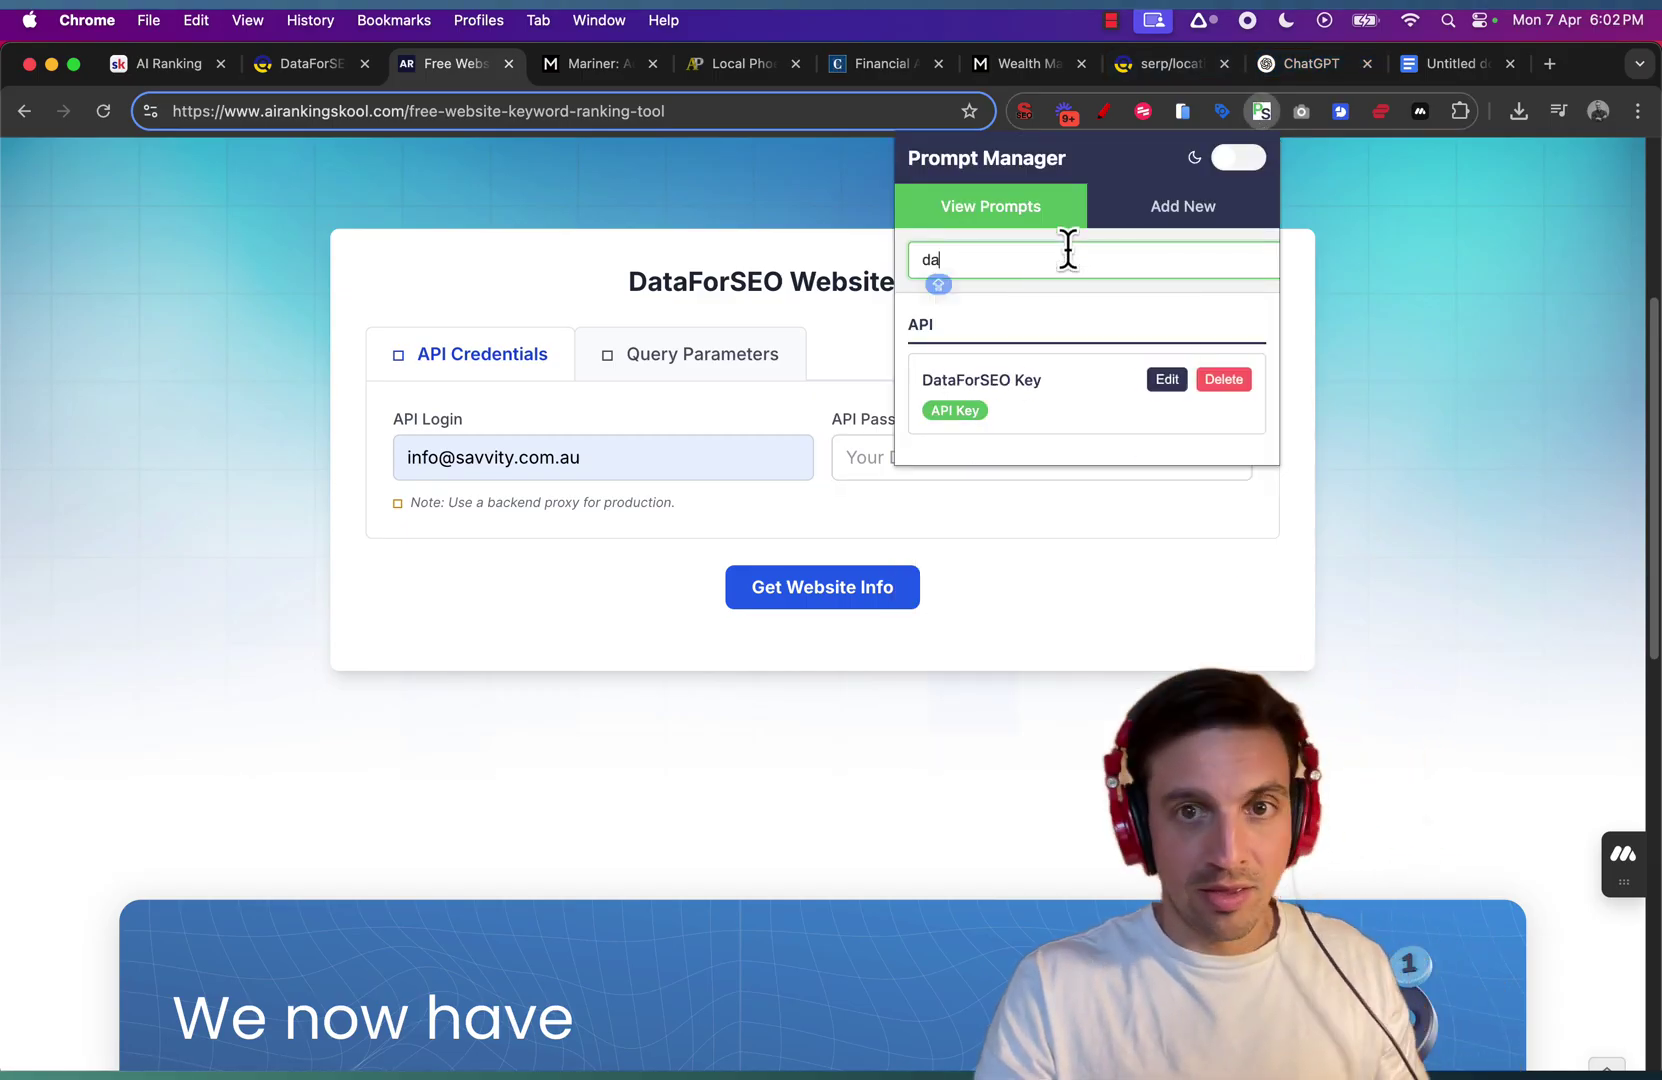
click(1087, 393)
click(901, 456)
key(super+v)
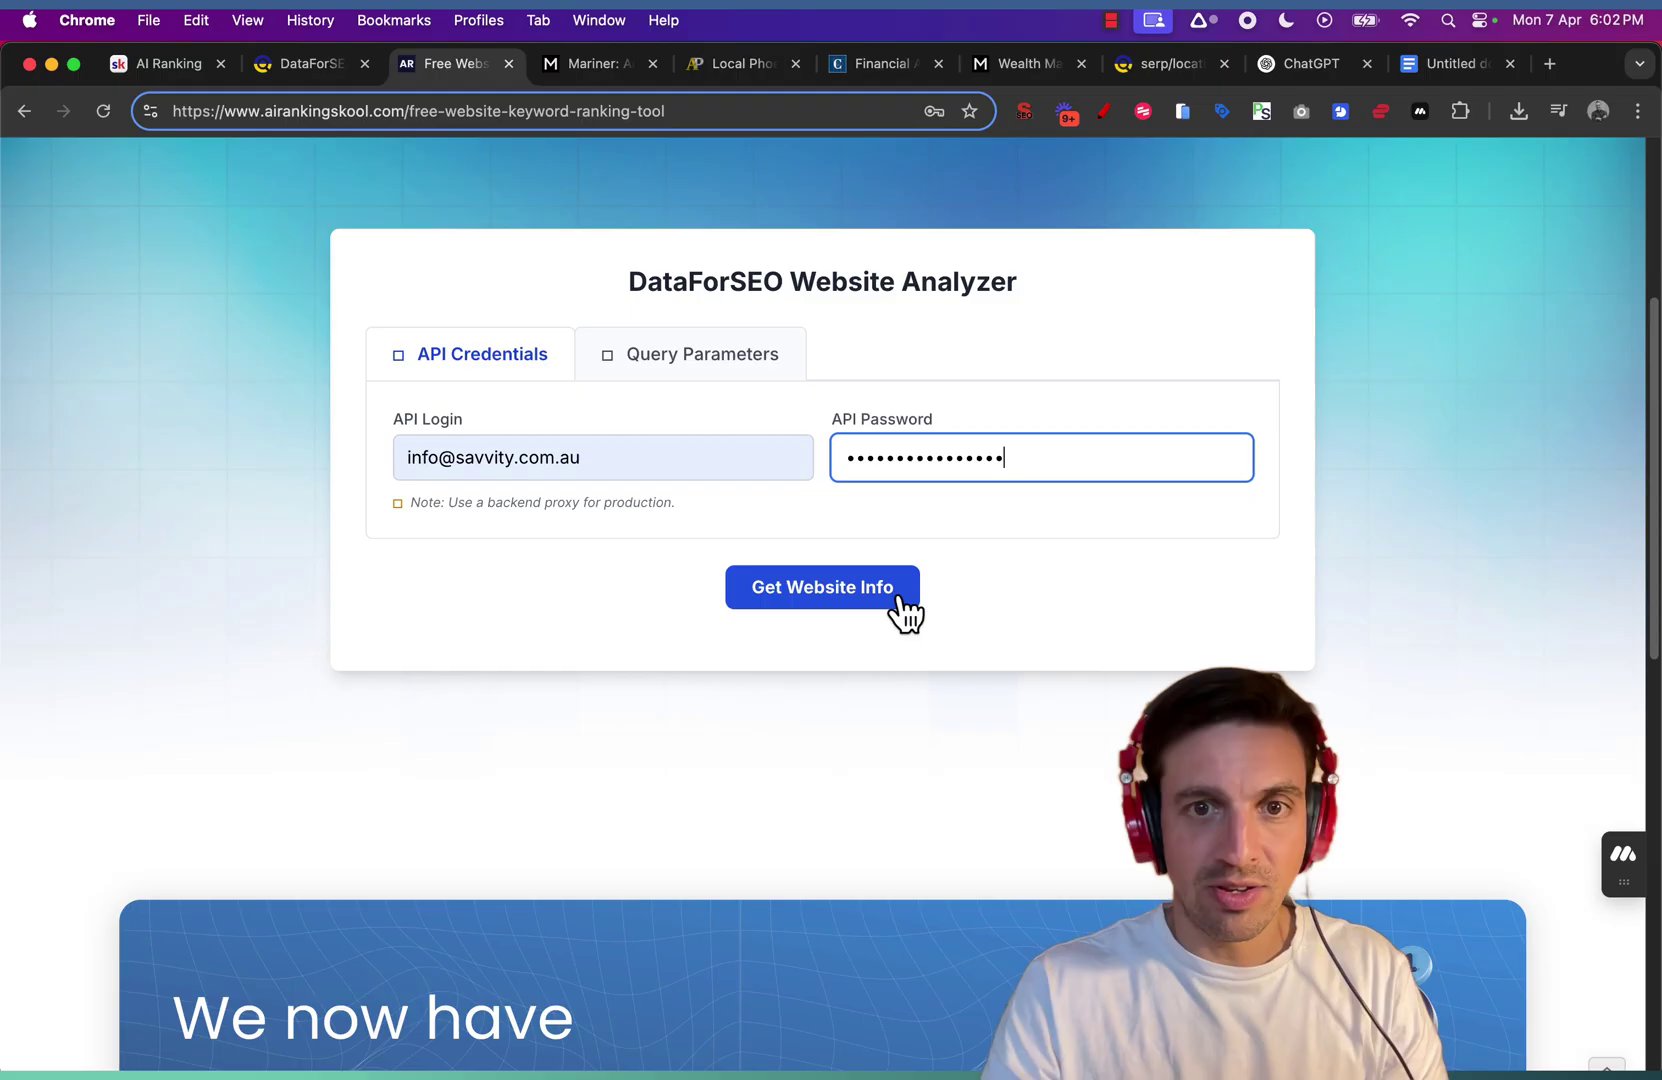
Show the Query Parameters tab and its empty Target Website, Location Name and Language Name fields
click(735, 372)
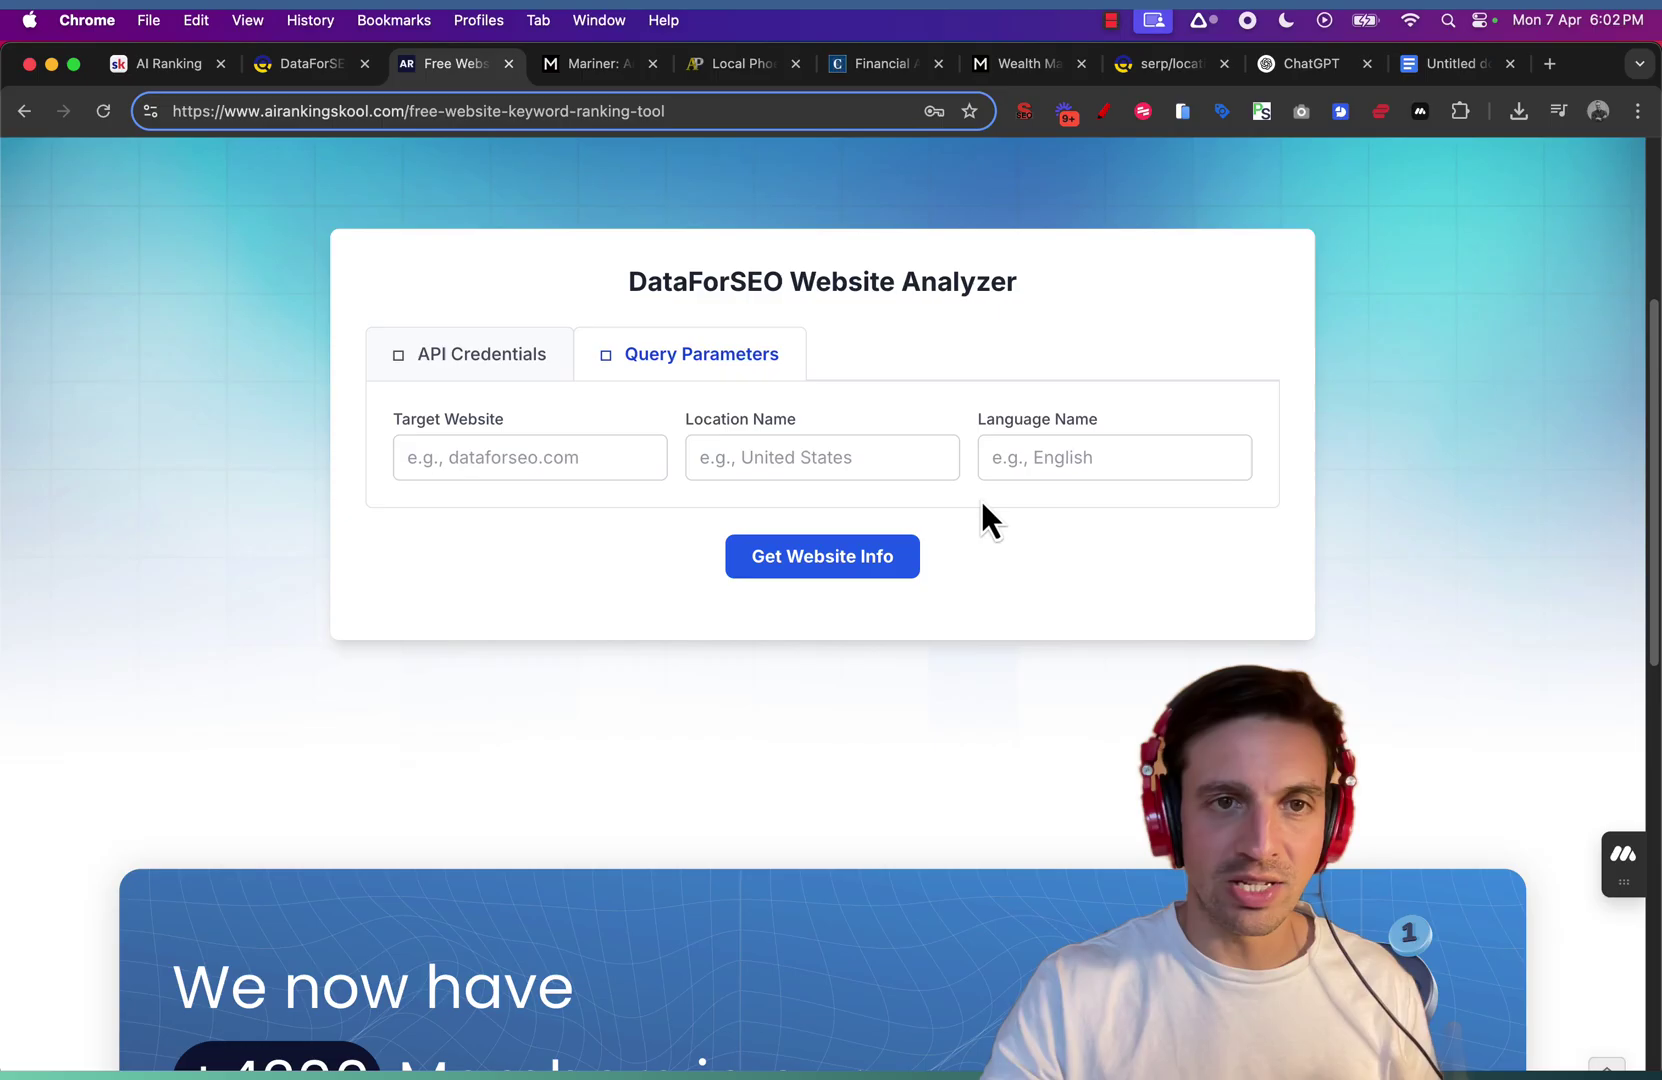
click(459, 456)
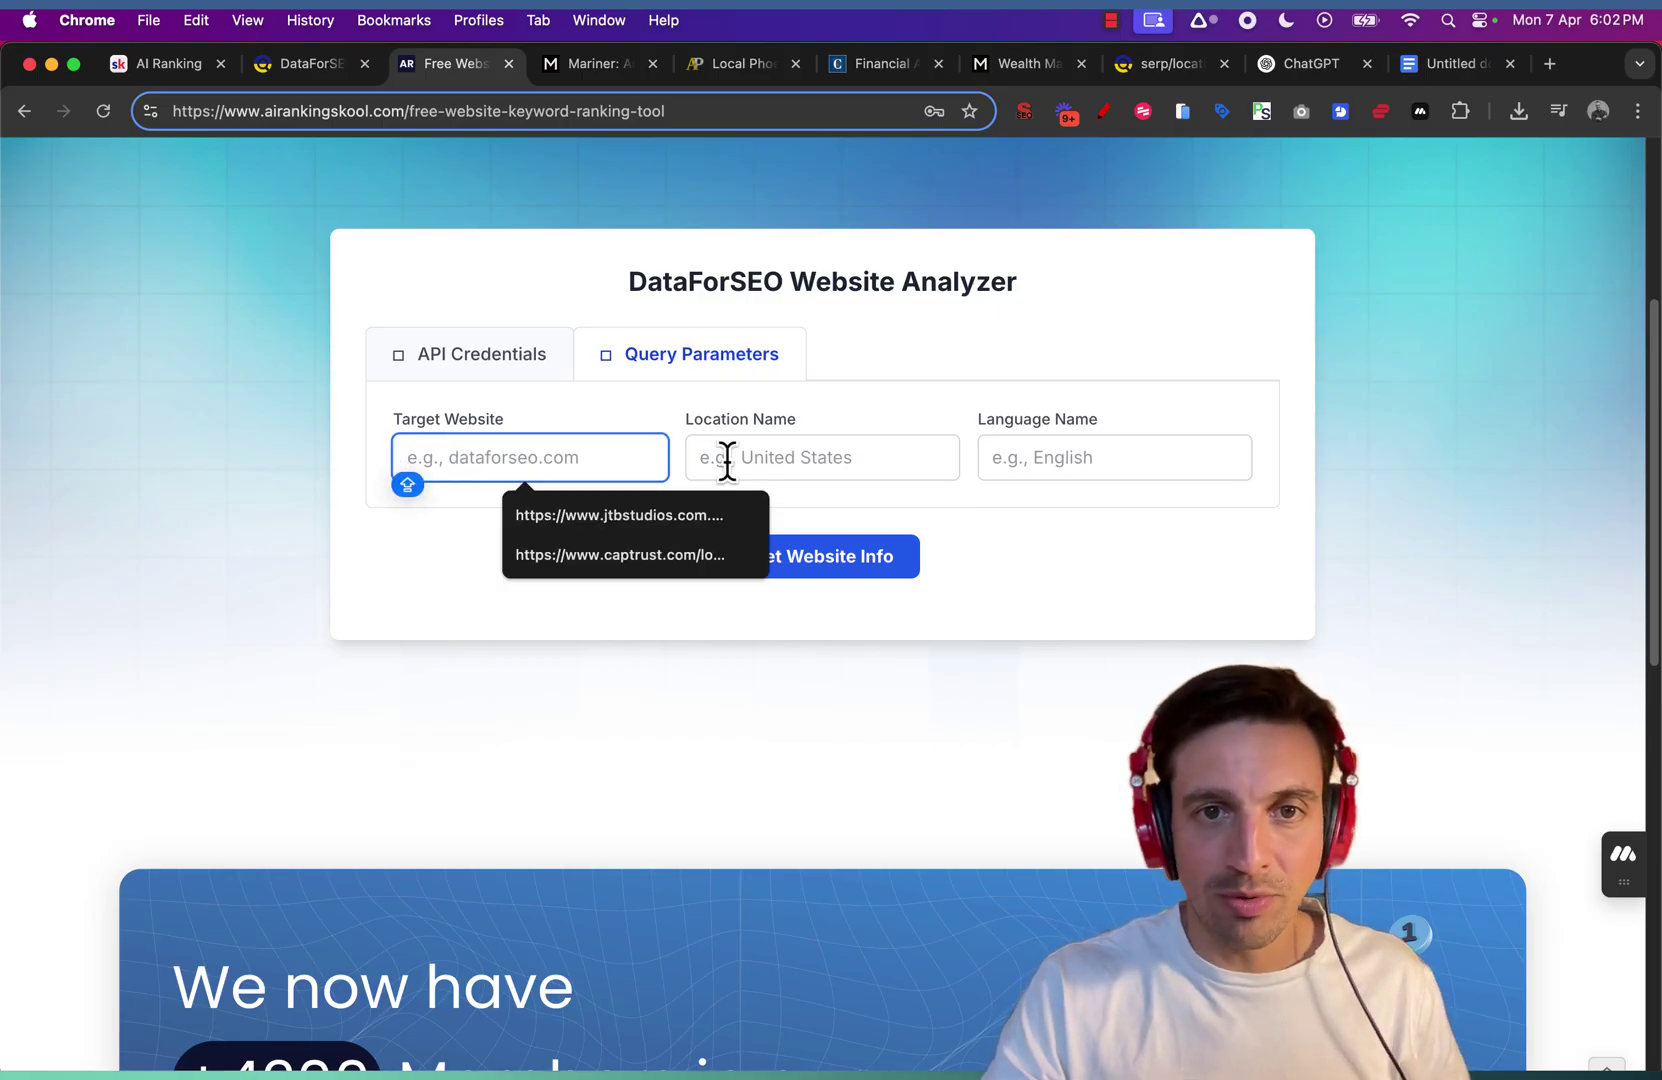
click(834, 459)
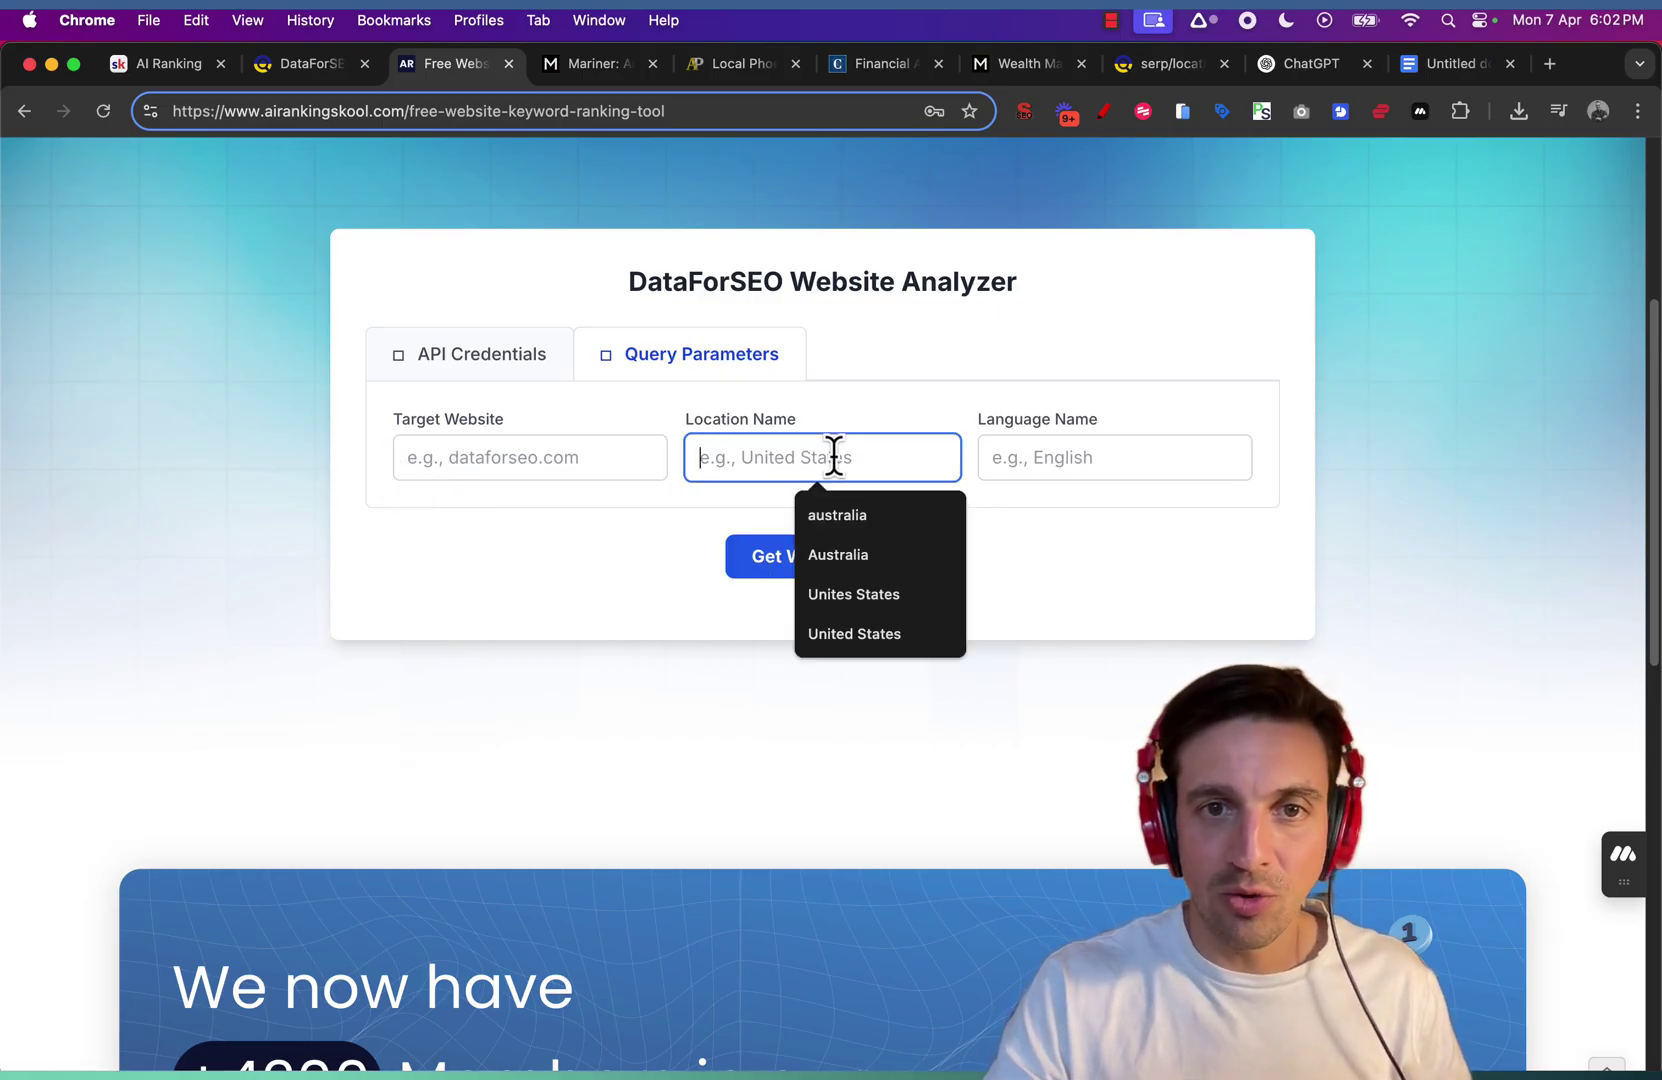
click(1101, 458)
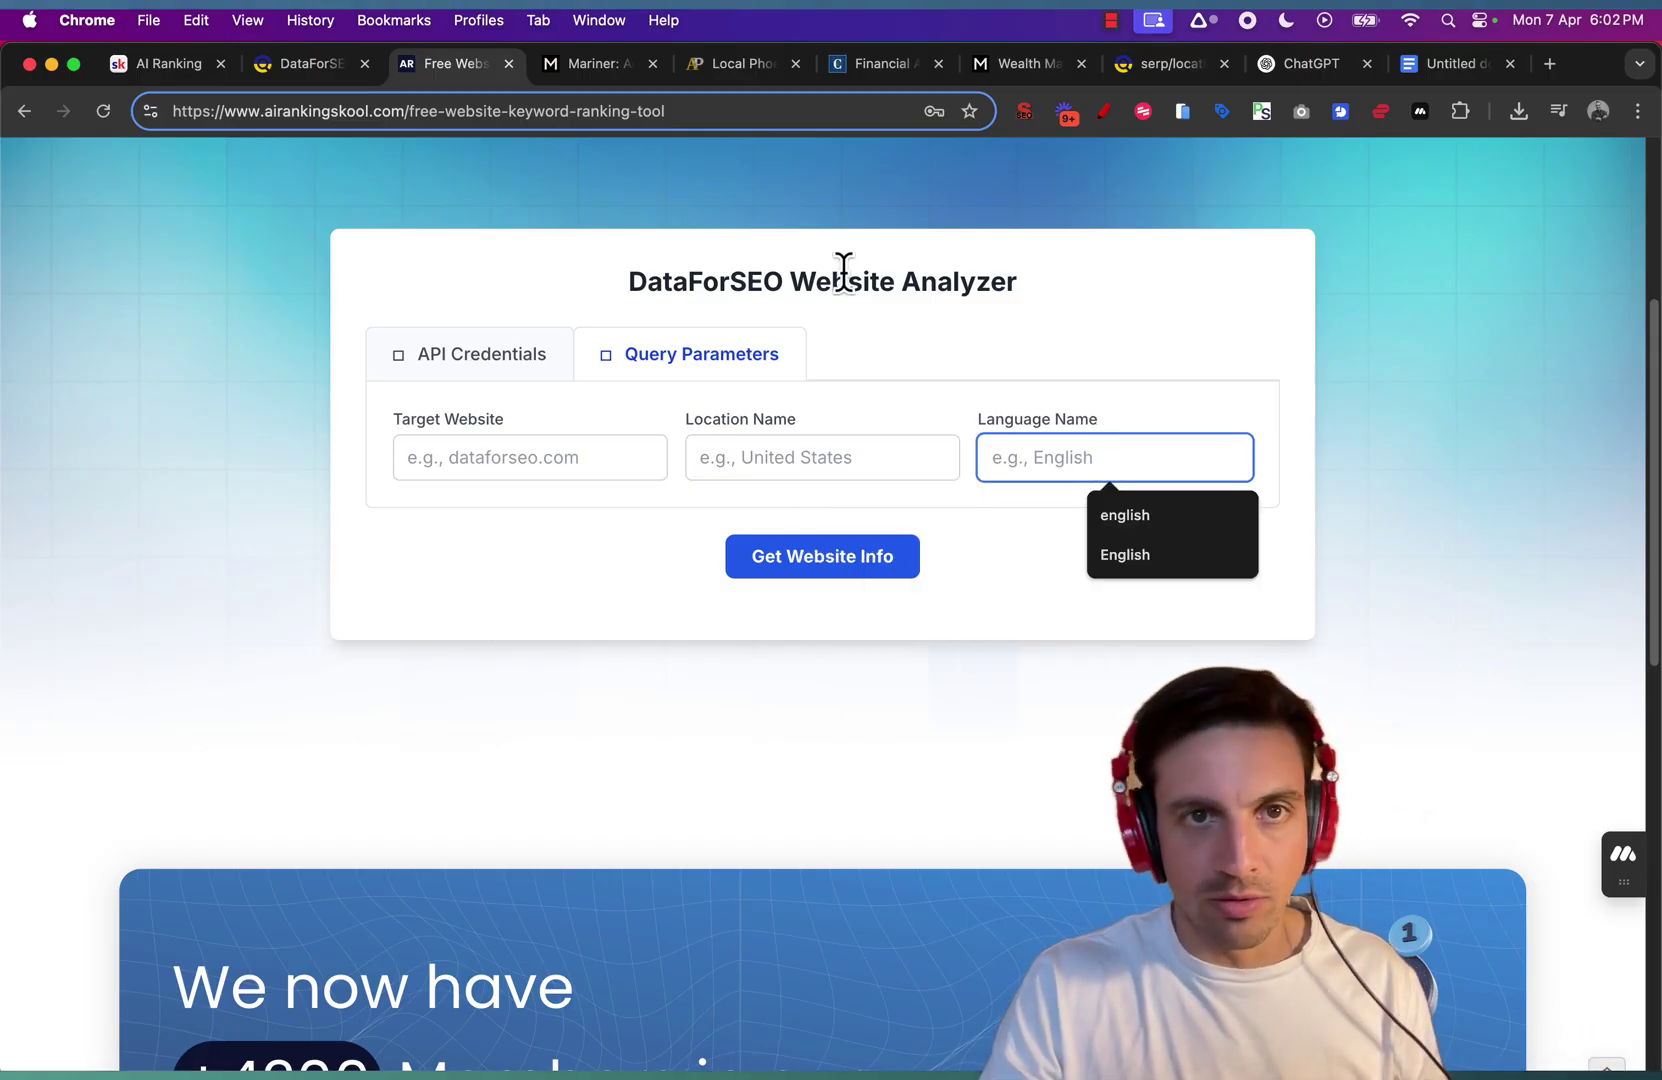
click(592, 71)
click(721, 78)
click(848, 74)
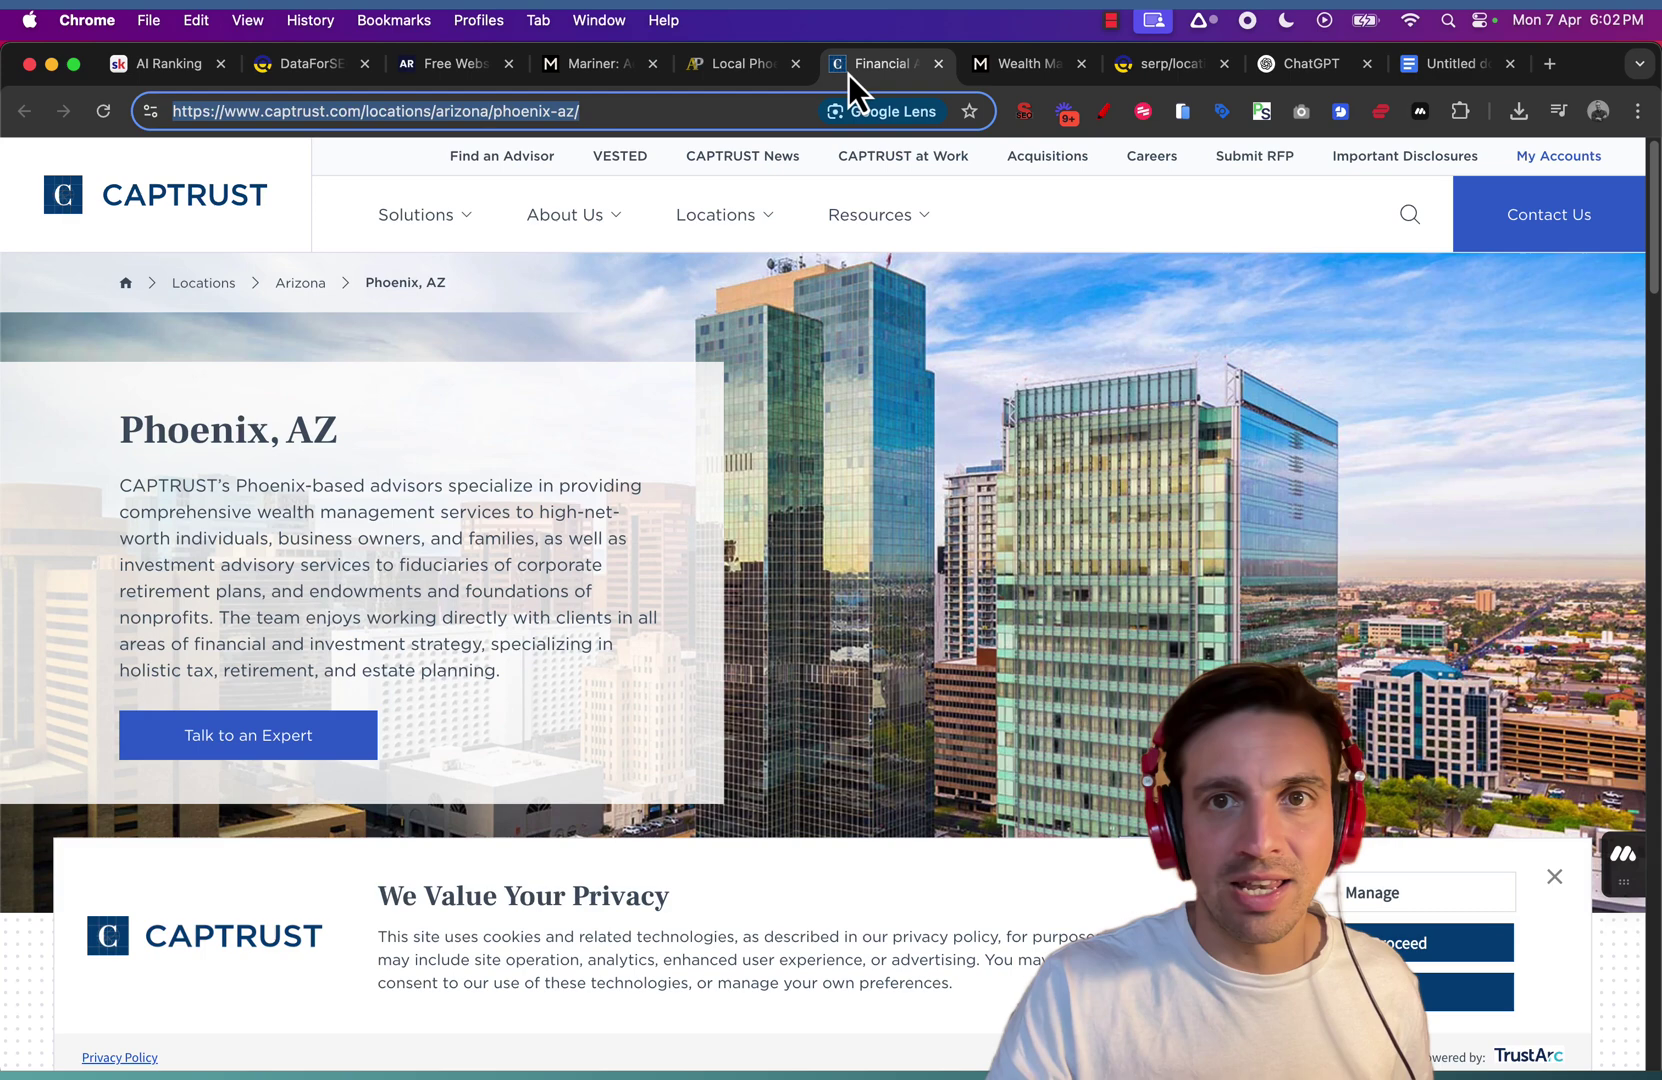
click(1006, 74)
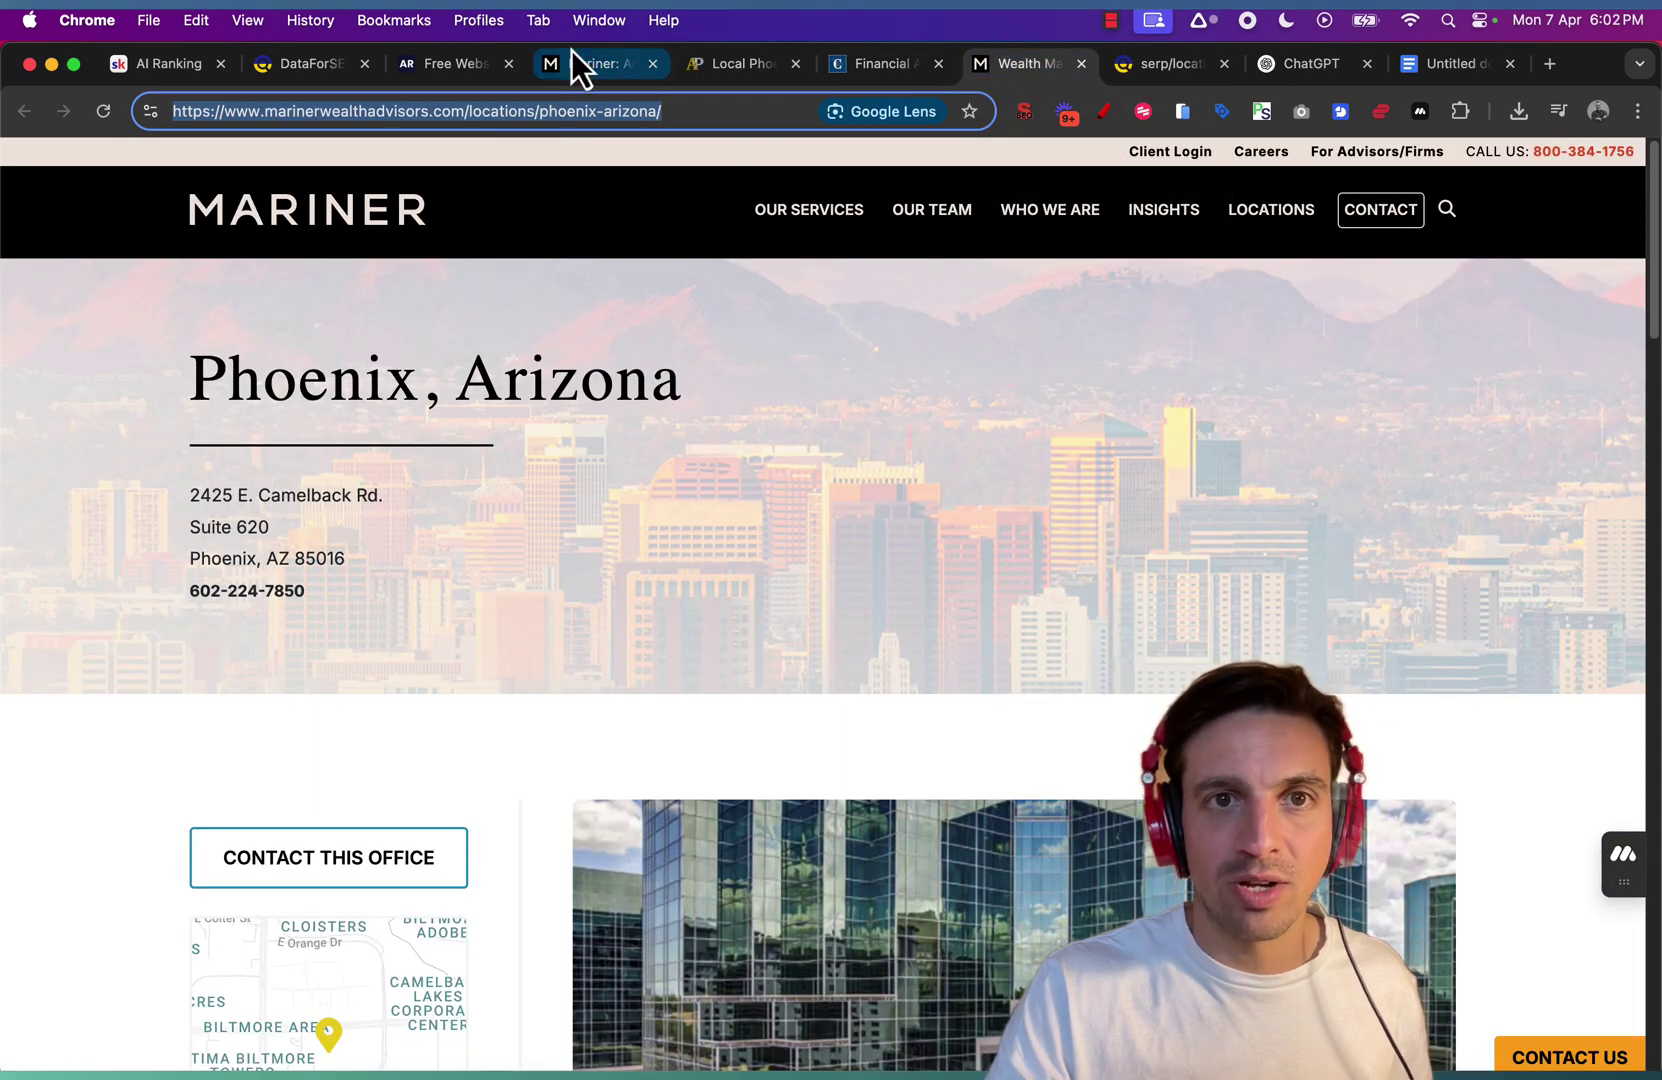
click(574, 63)
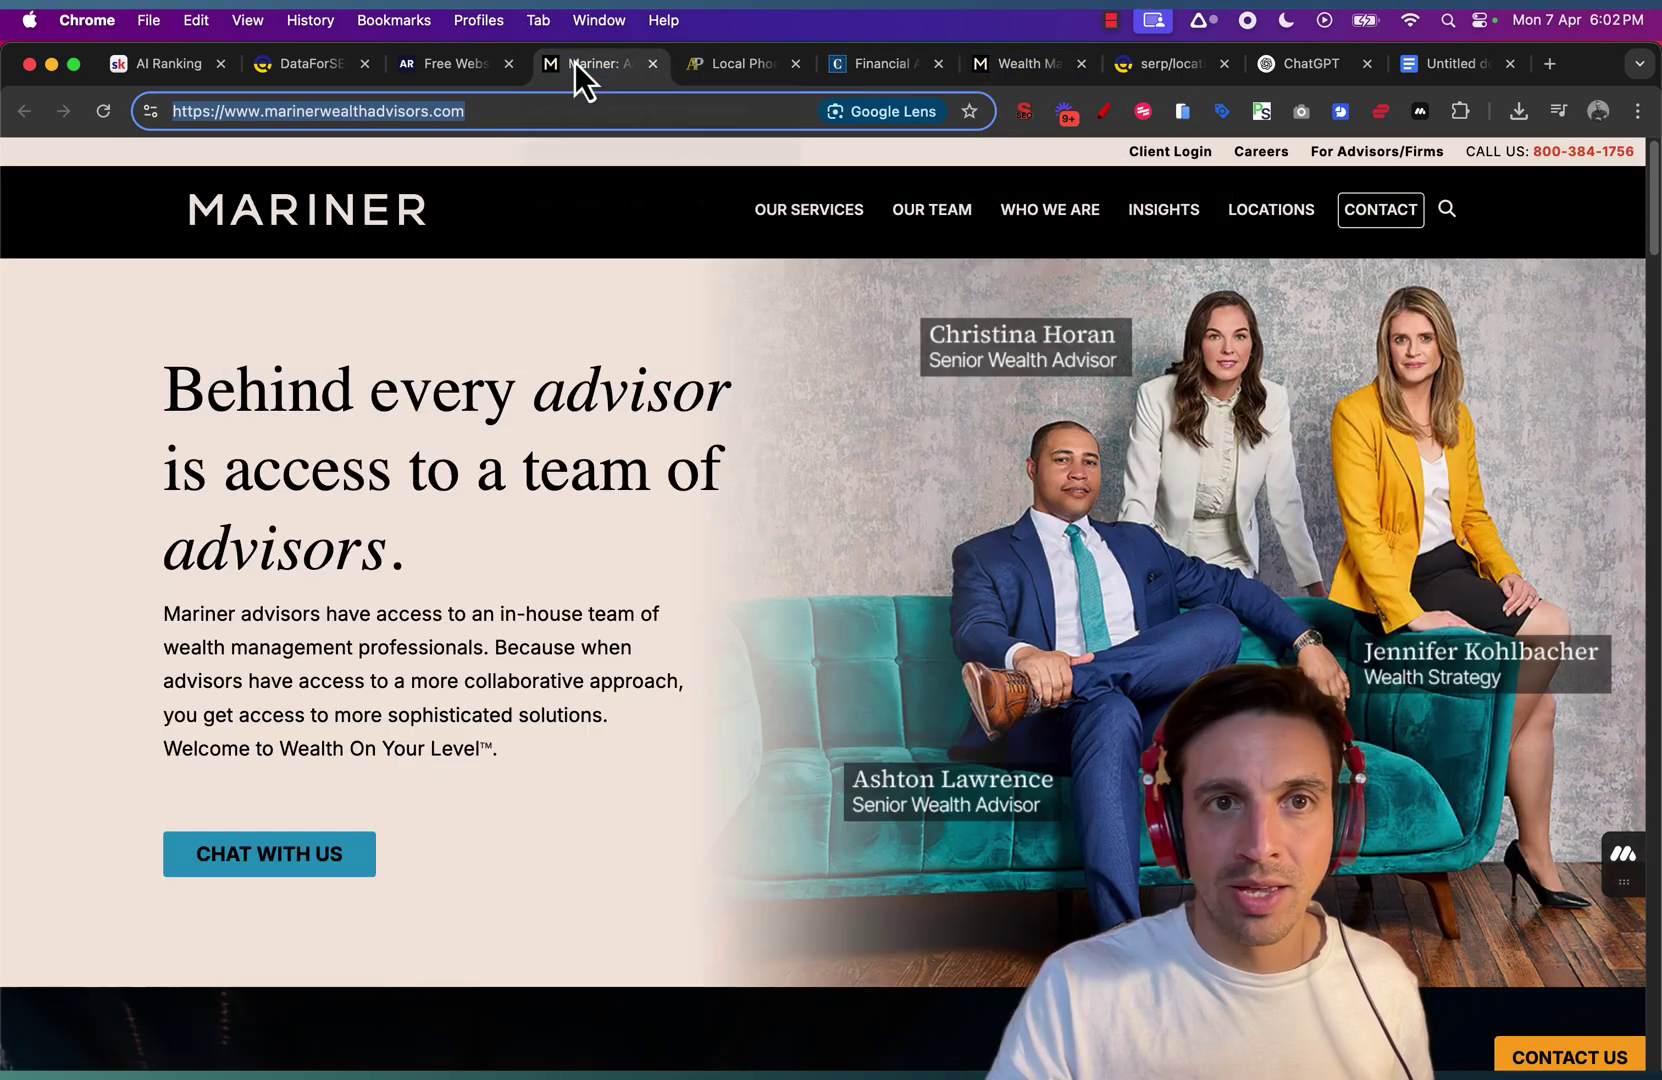
click(1010, 74)
click(889, 68)
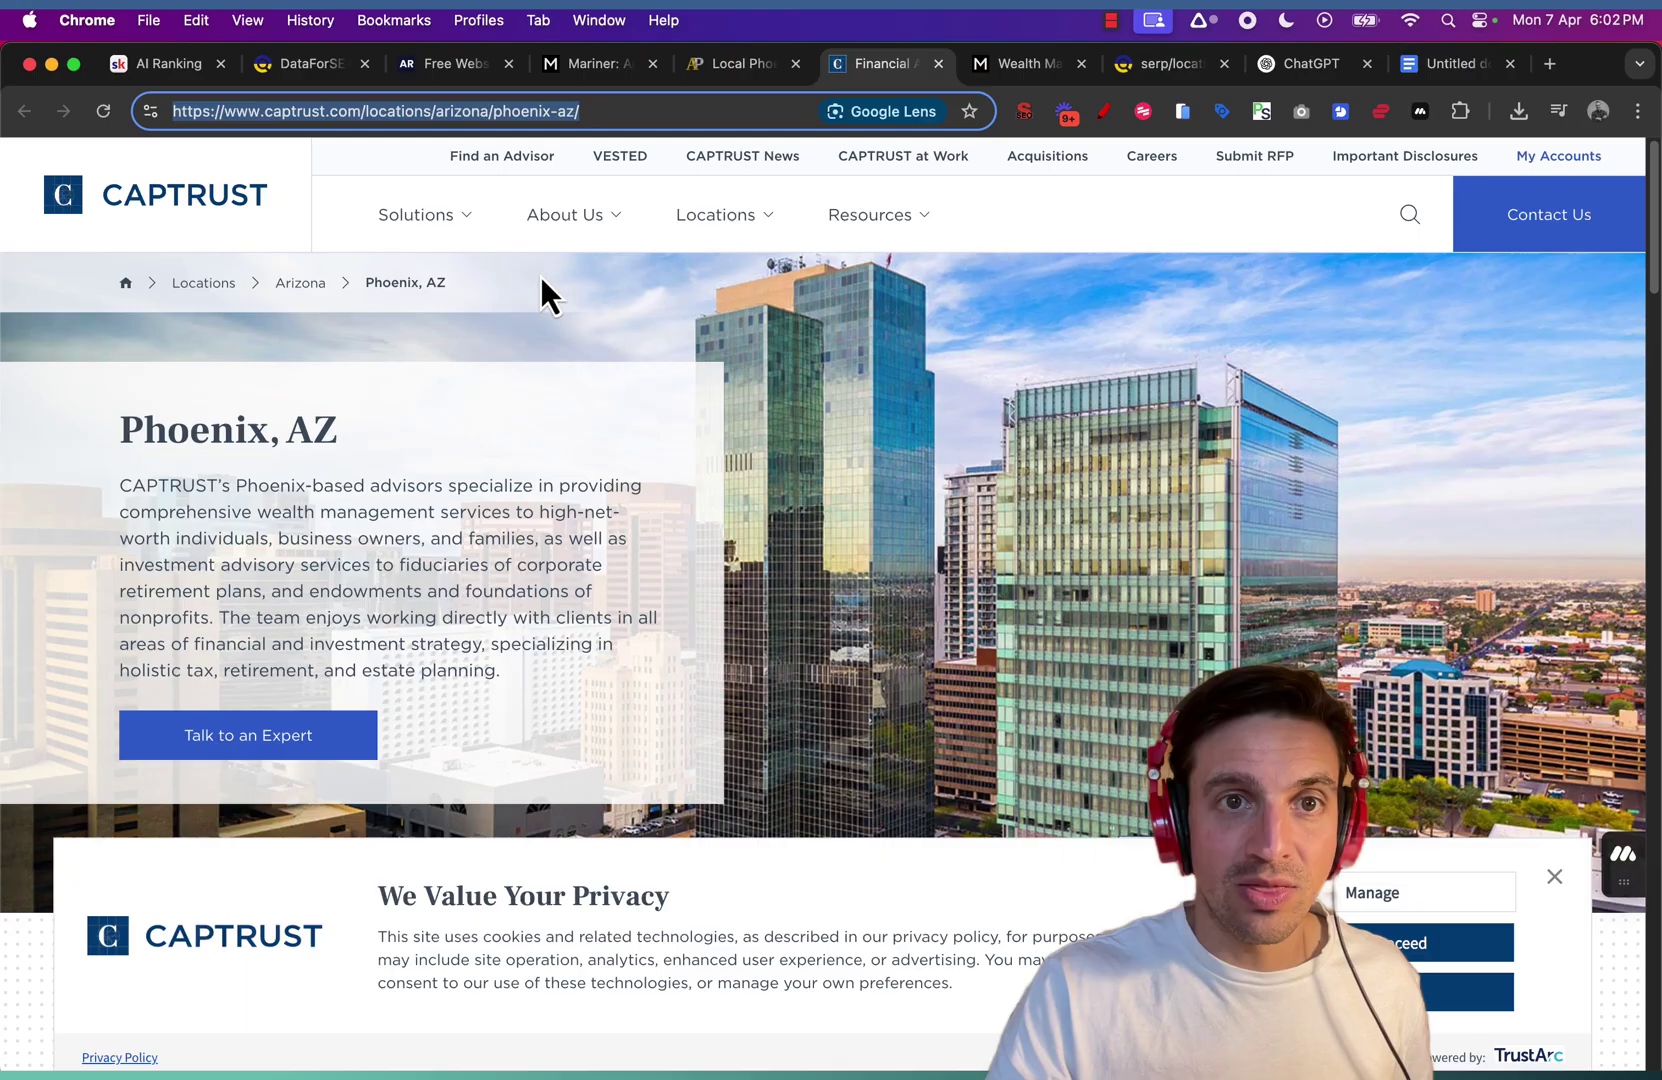
click(599, 64)
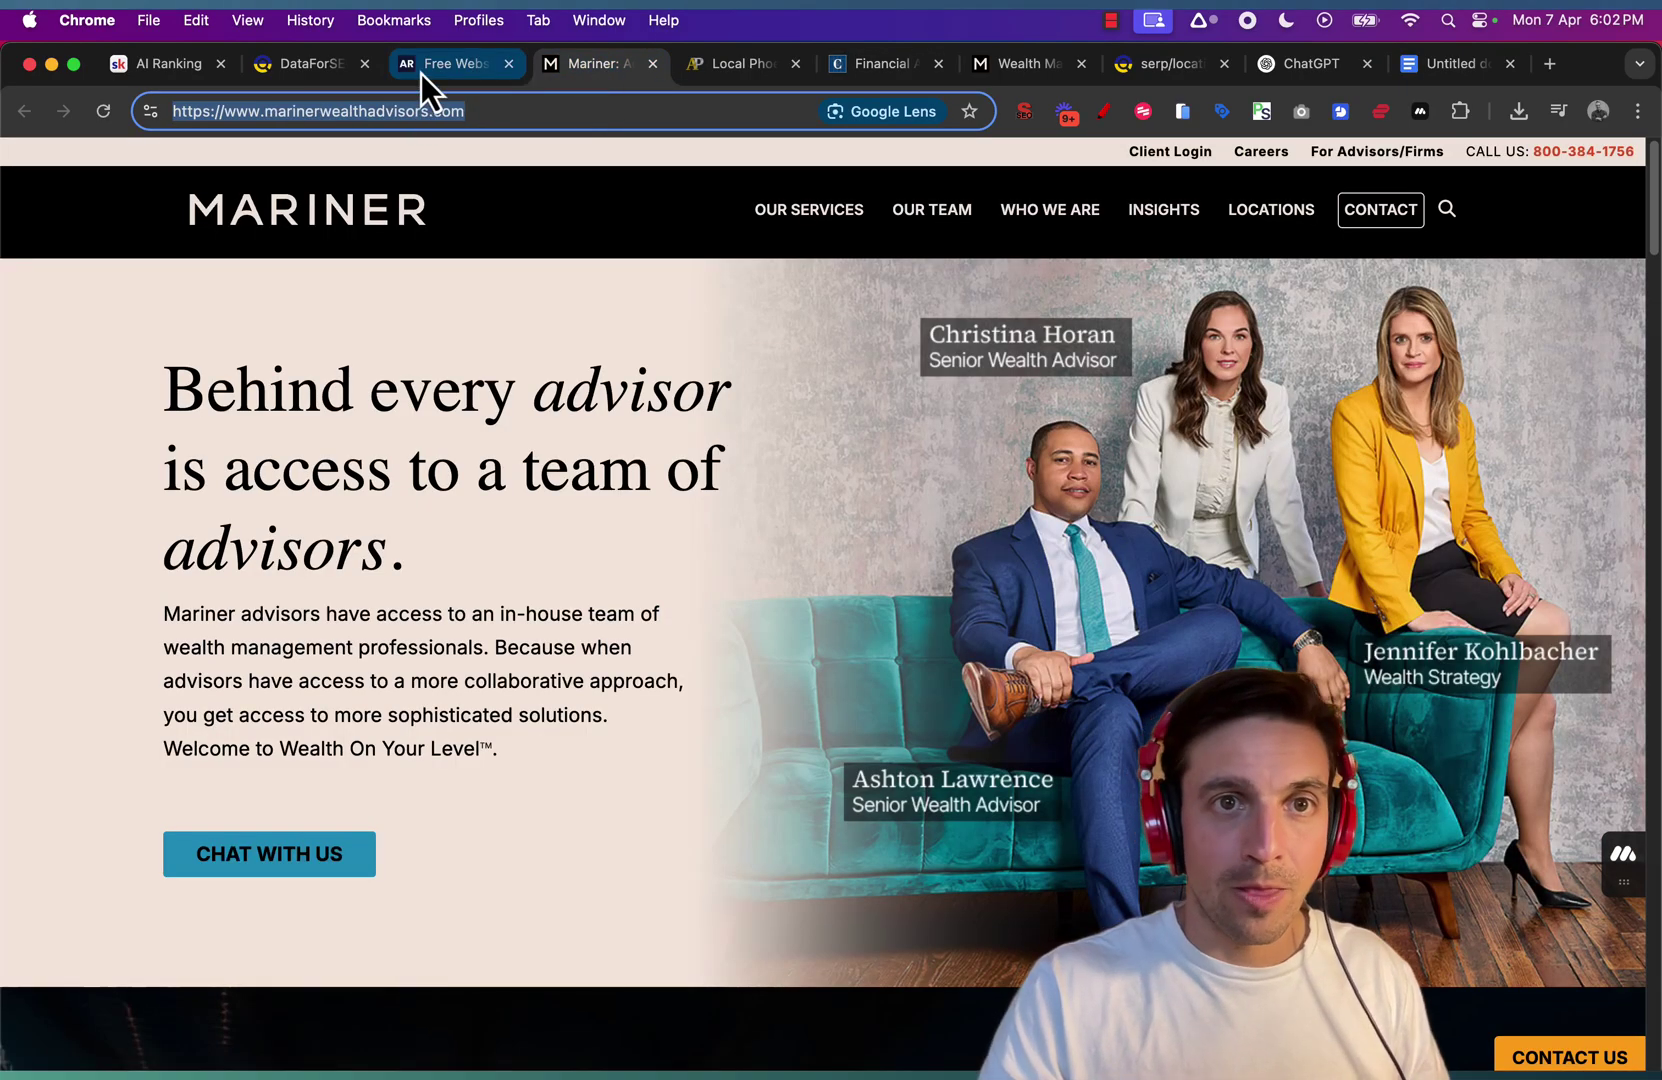
click(448, 66)
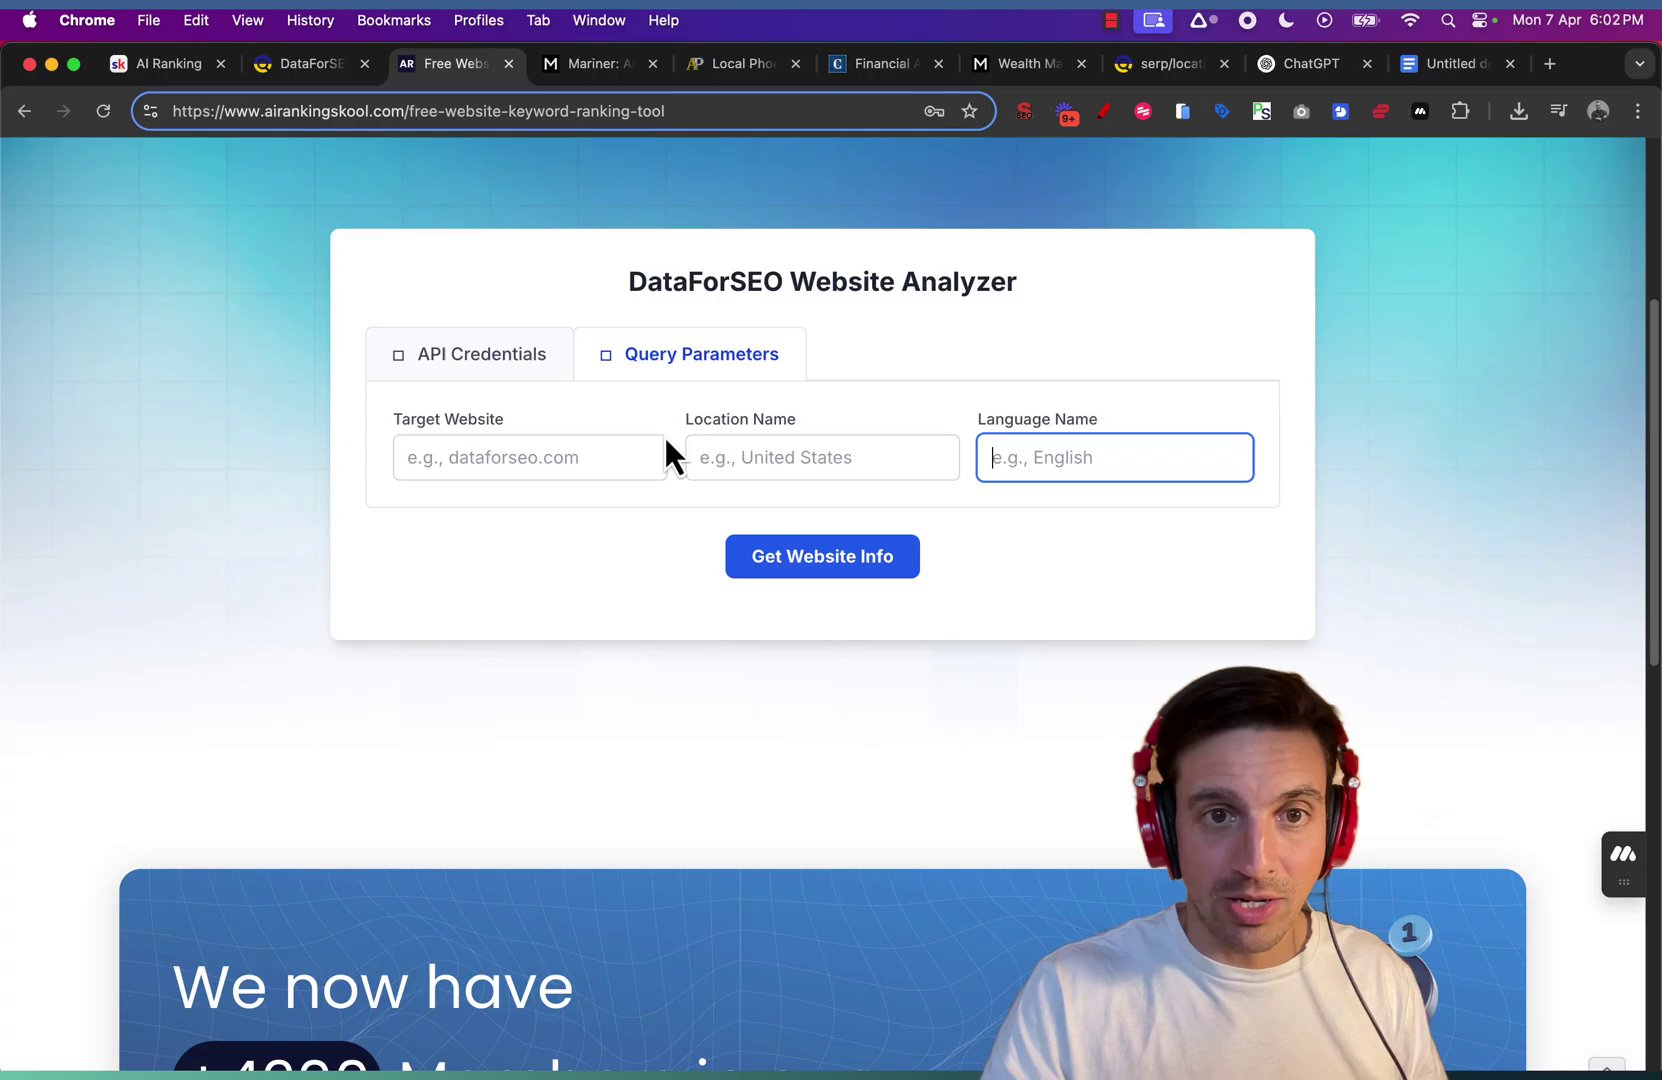
click(575, 455)
text(https://www.marinerwealthadvisors.com/)
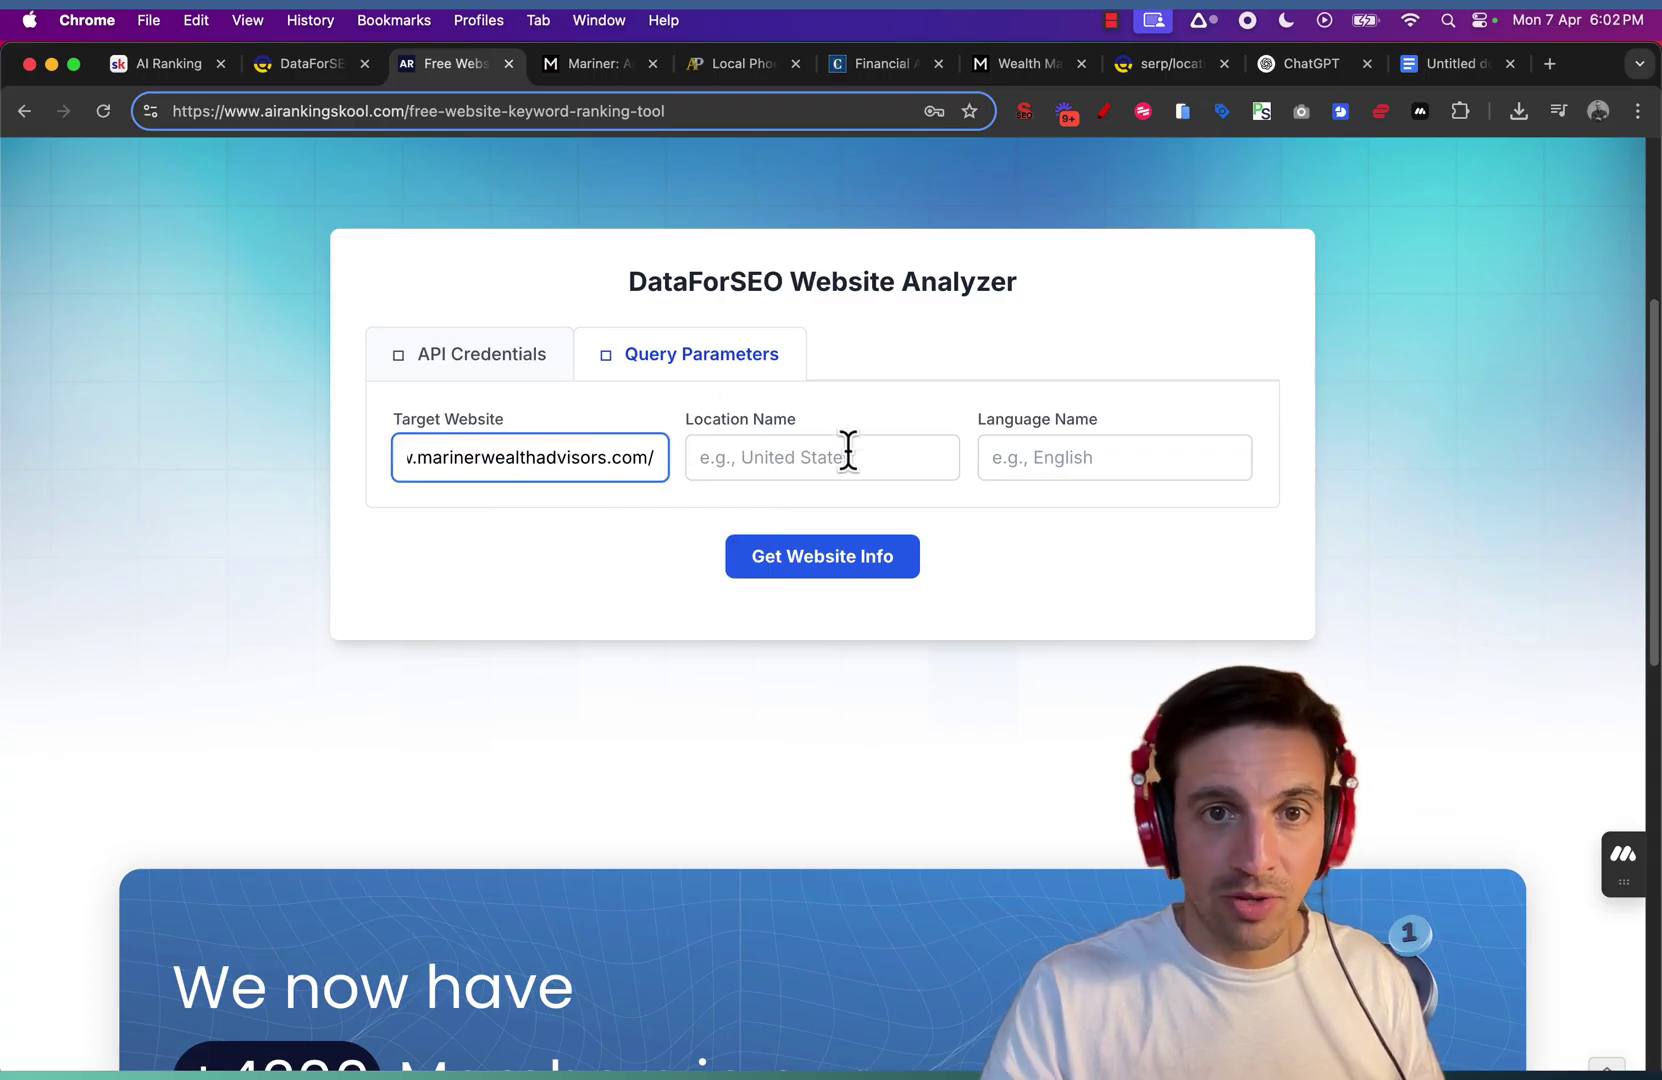
click(848, 455)
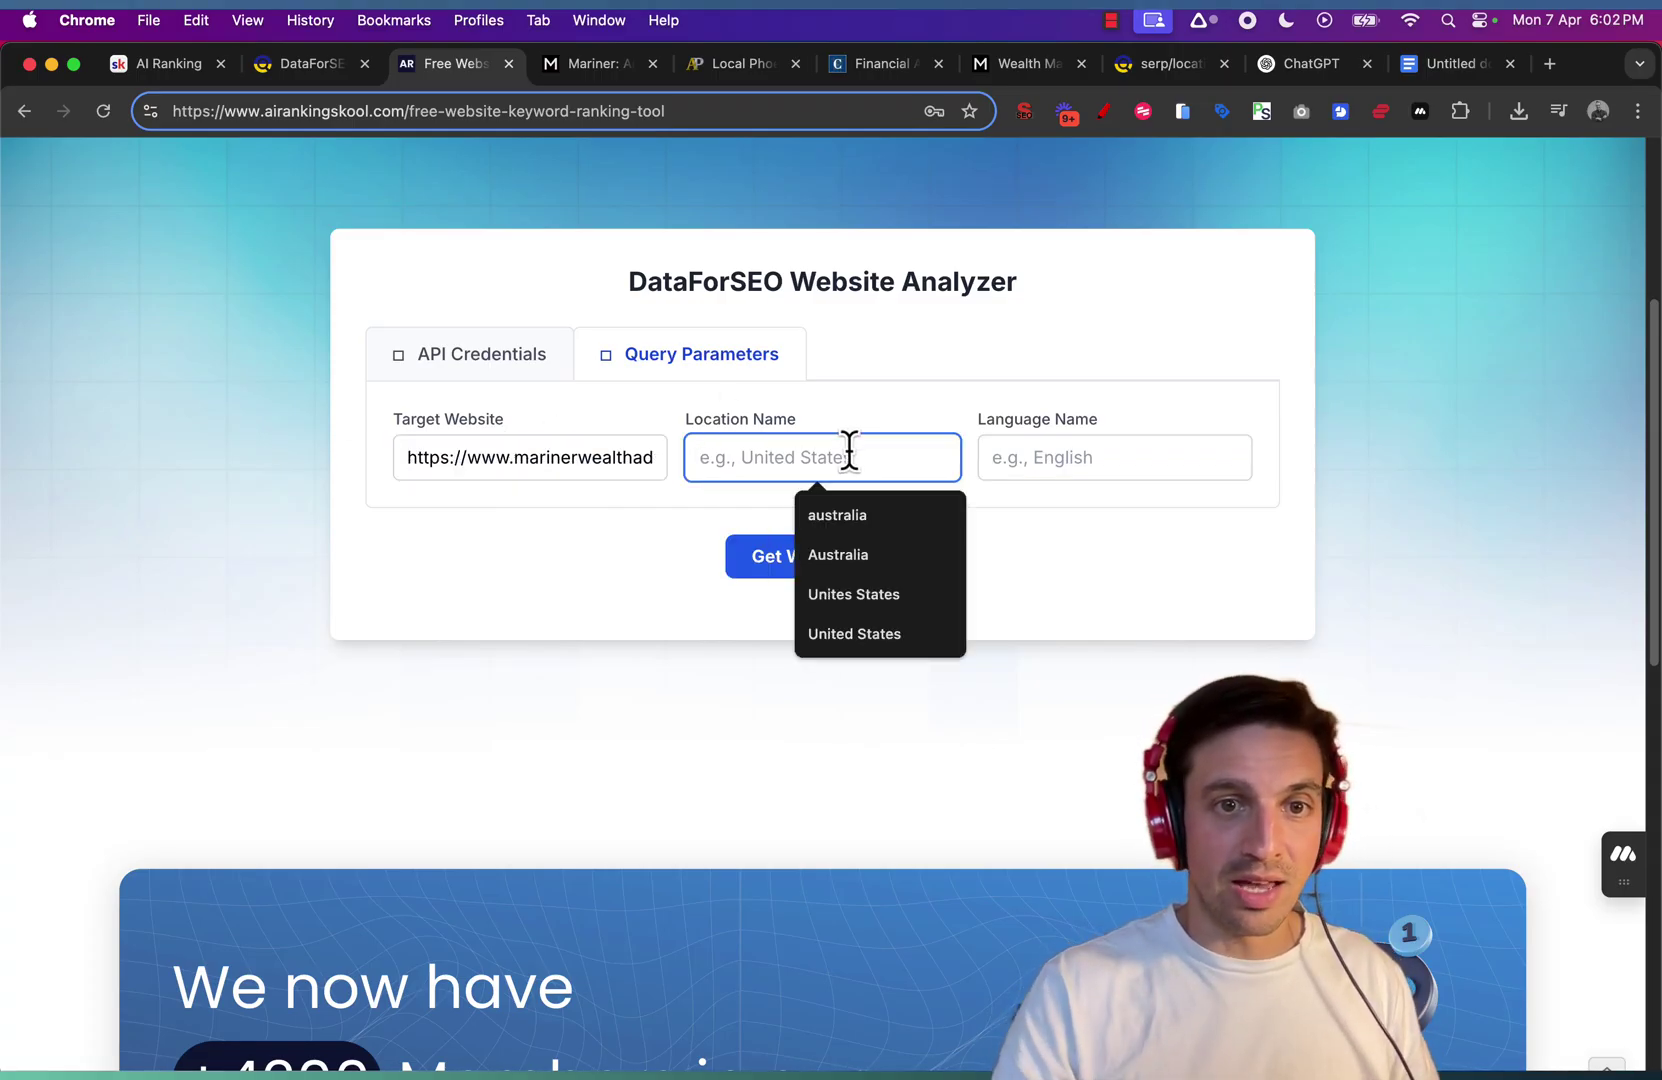
click(889, 630)
click(1136, 445)
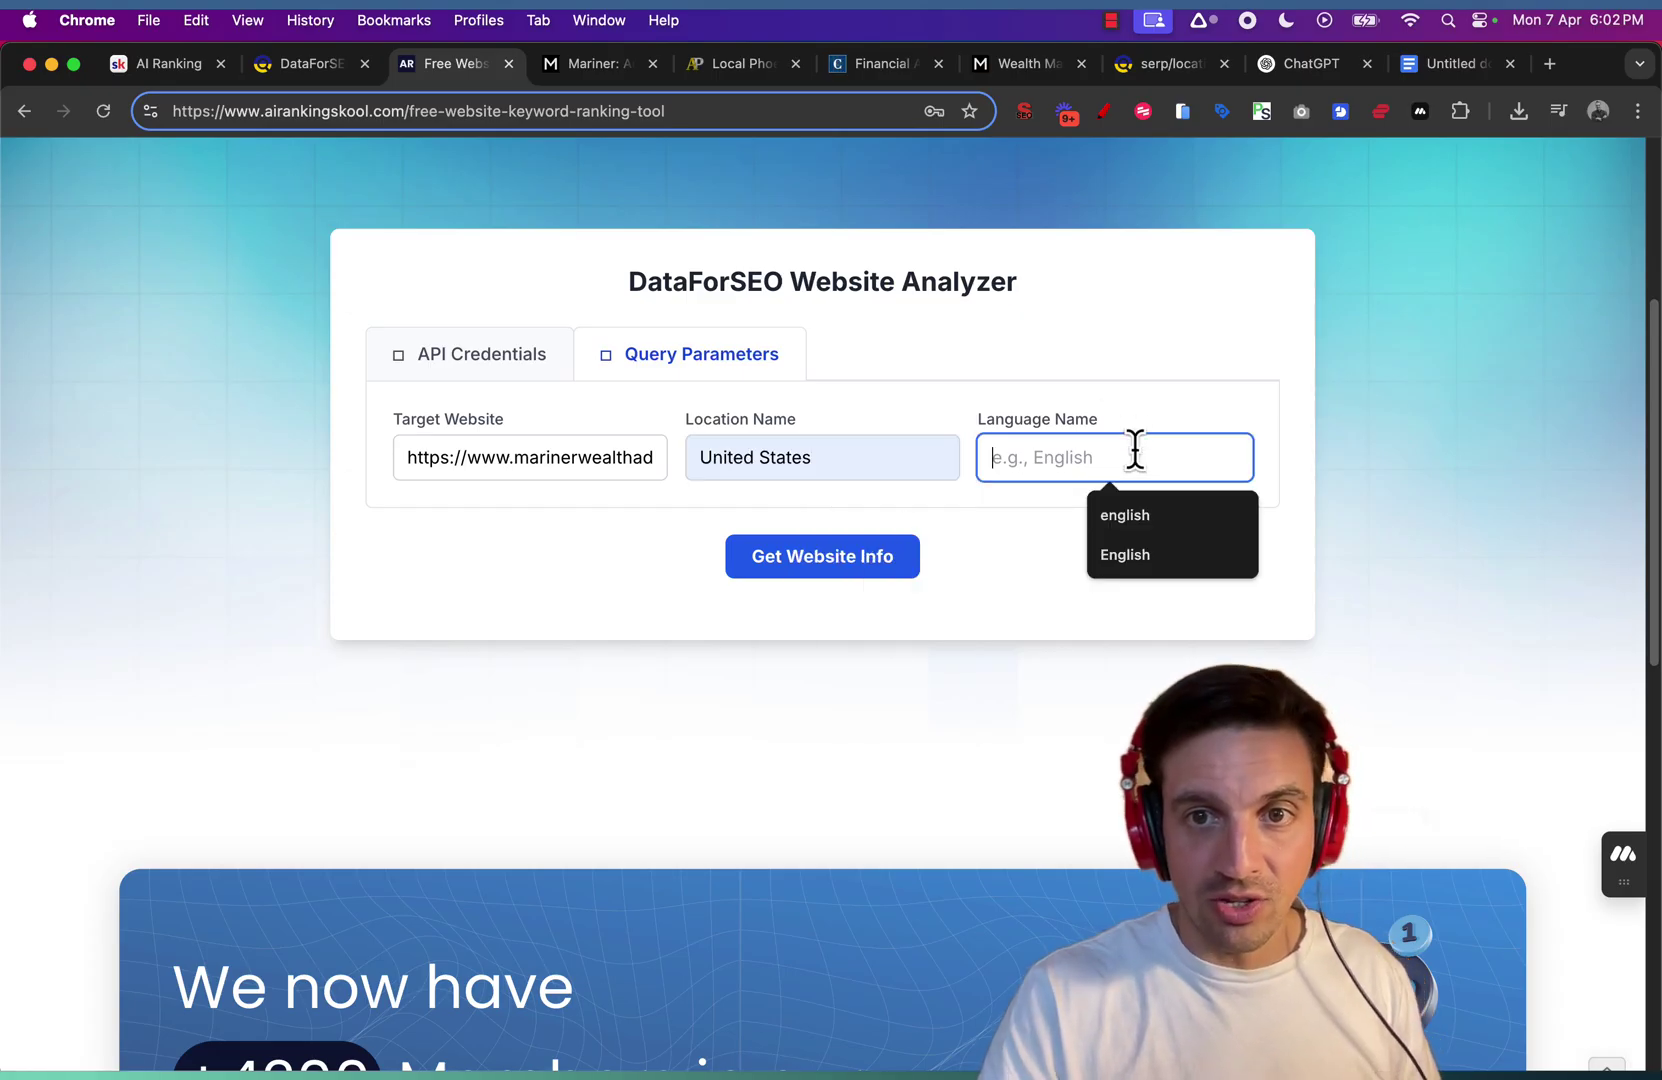
click(1133, 515)
click(843, 565)
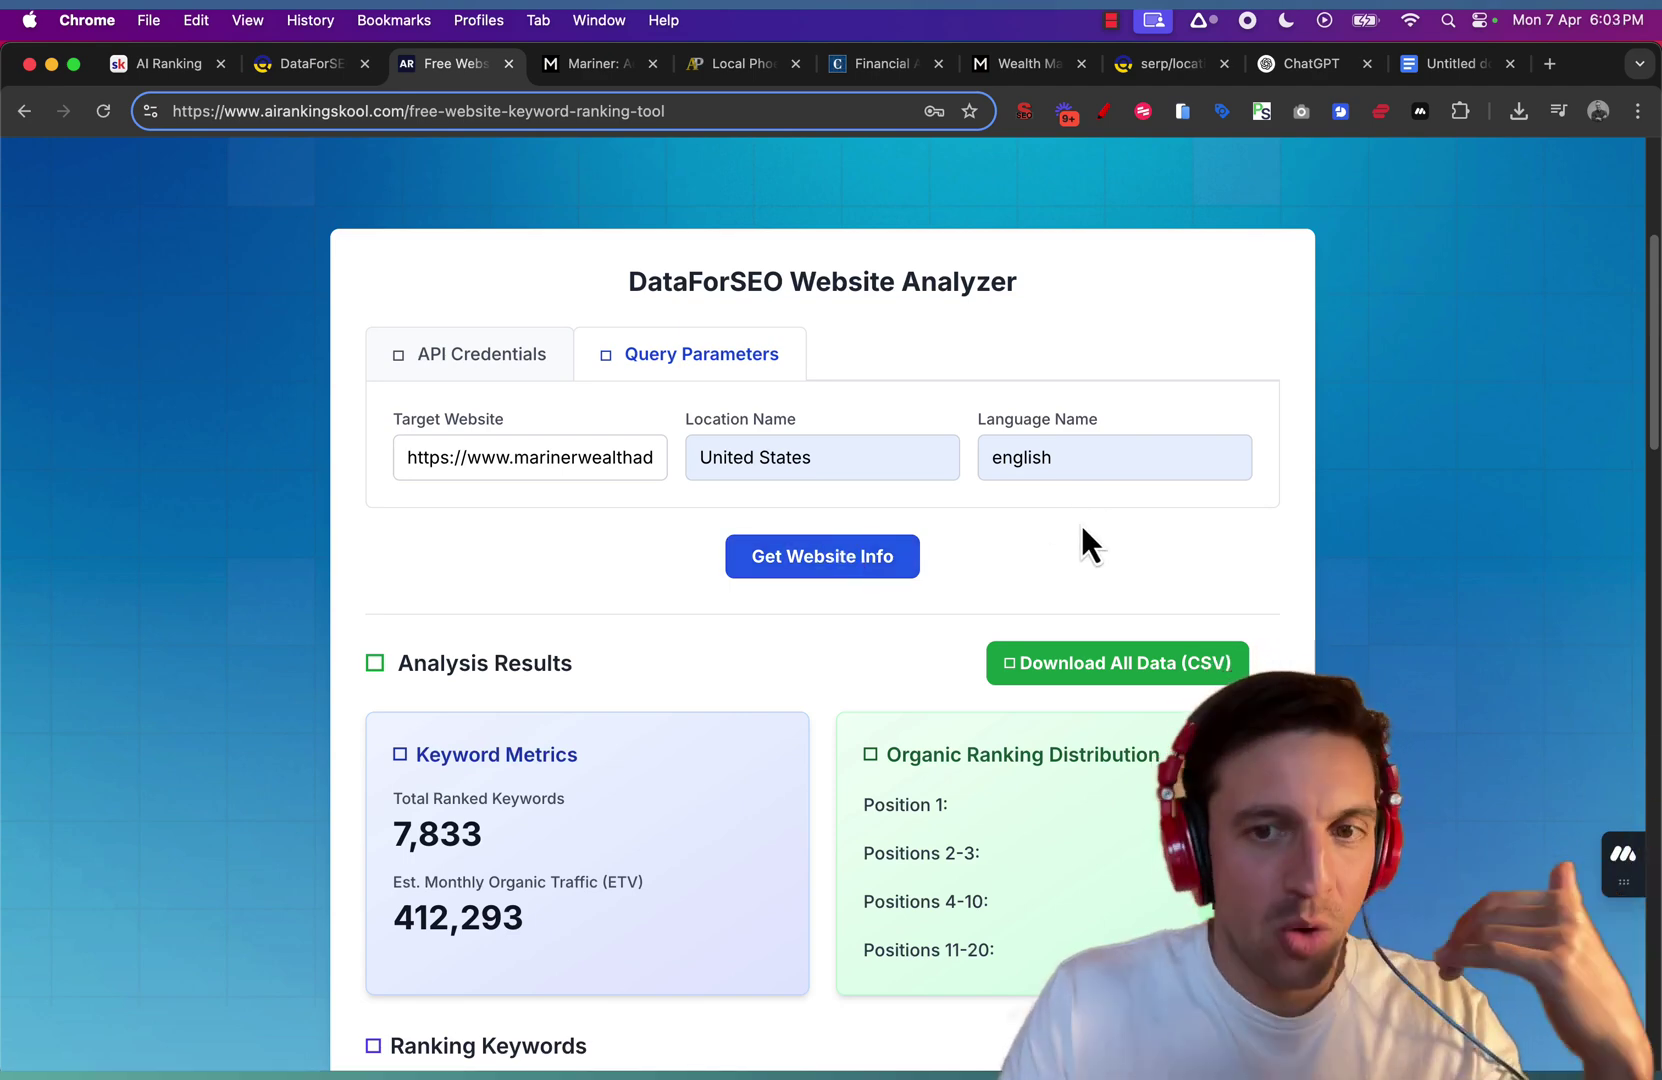
Review Mariner's keyword metrics: 7,833 ranked keywords and 412,293 estimated monthly organic traffic
scroll(775, 710, down, 1)
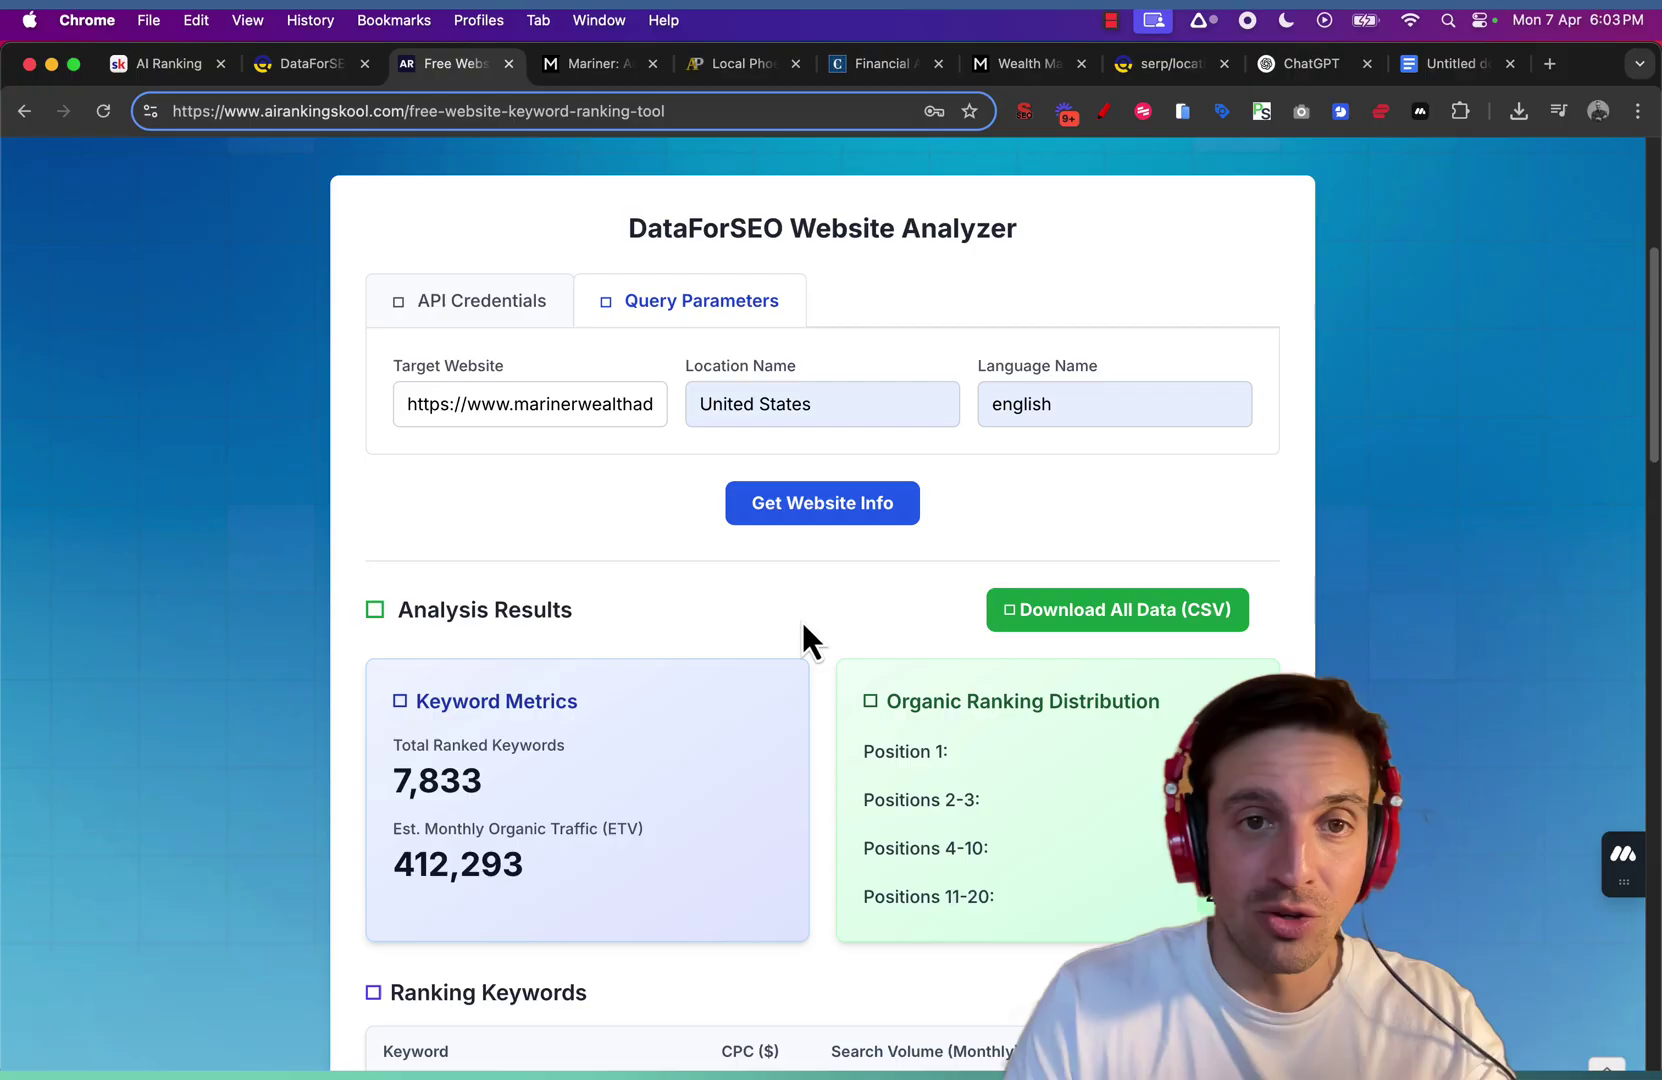
scroll(803, 625, down, 5)
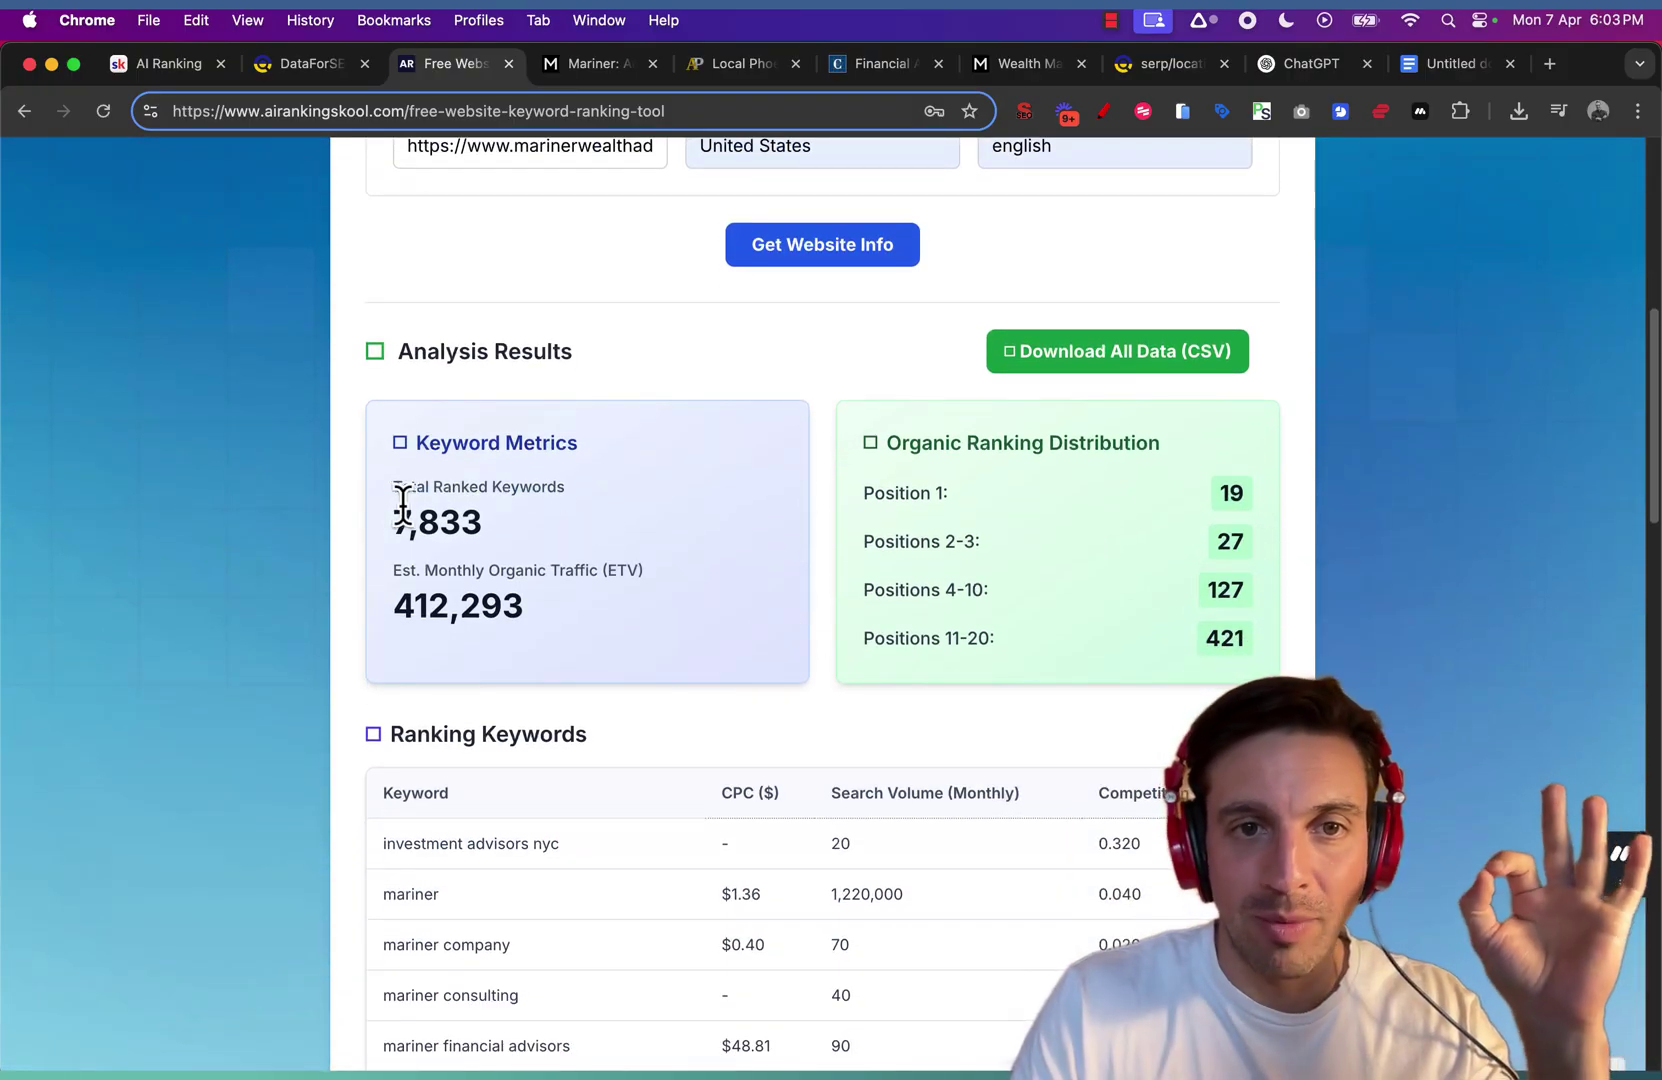
double_click(400, 520)
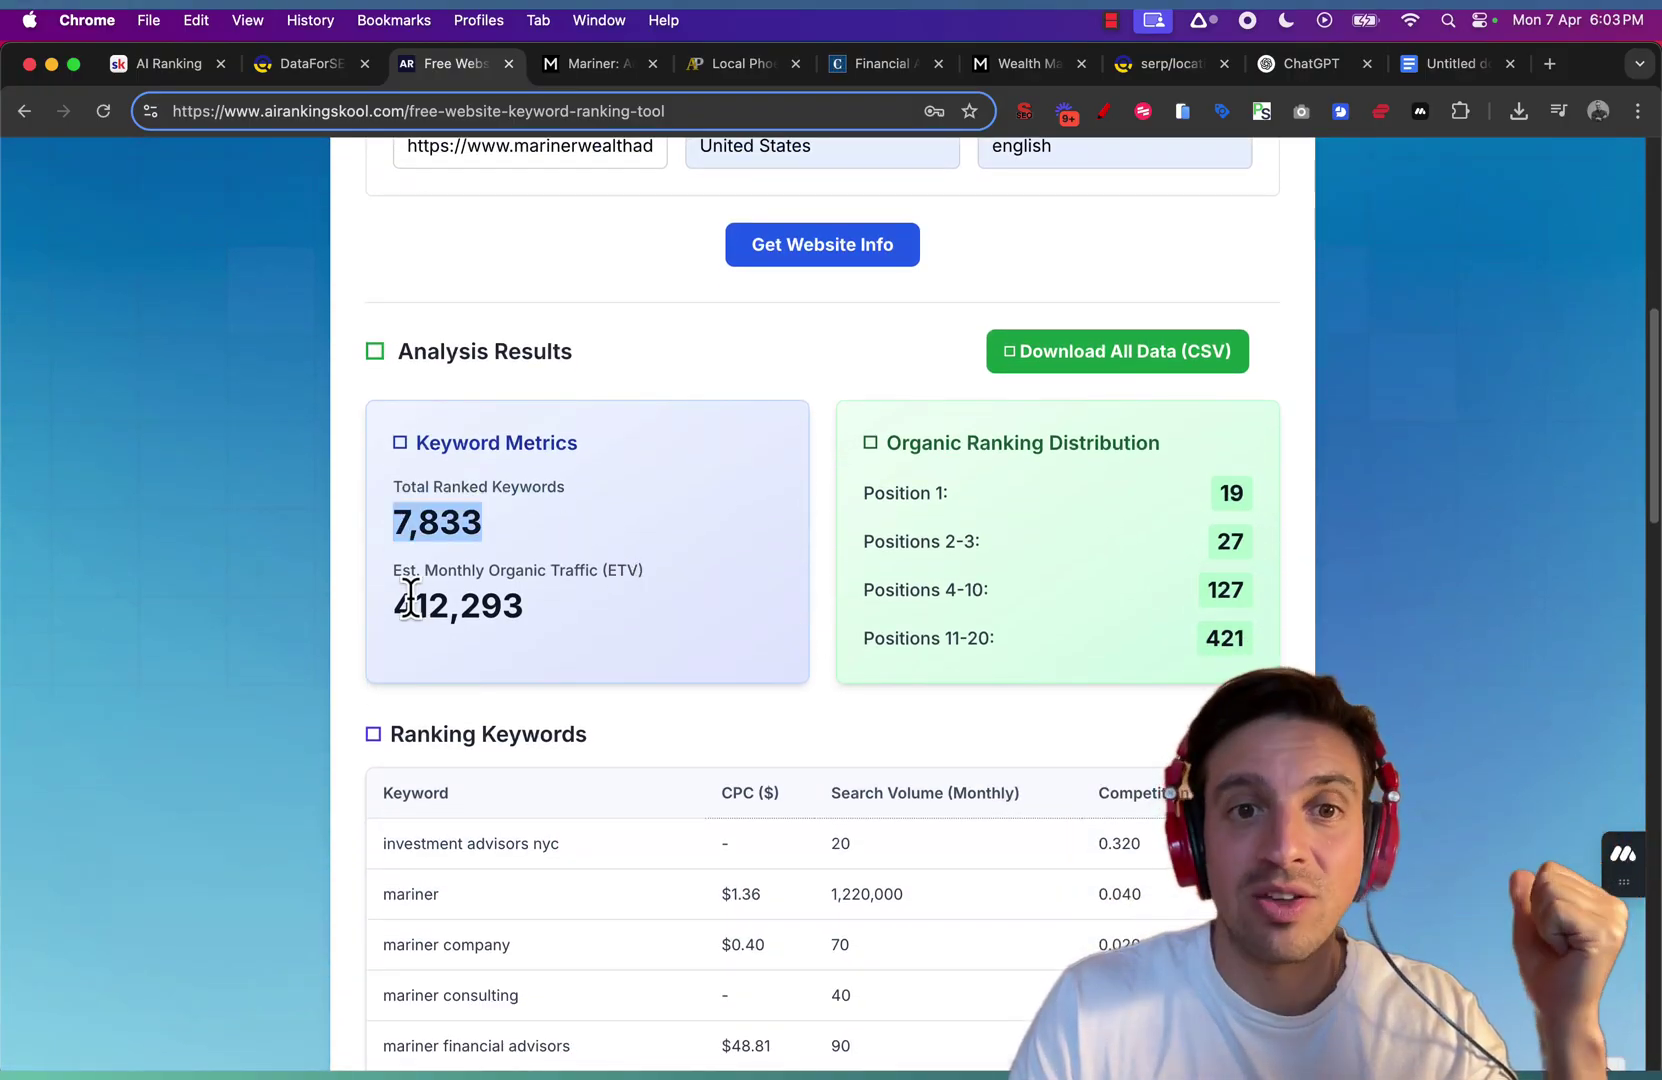
drag(394, 604, 662, 625)
click(838, 530)
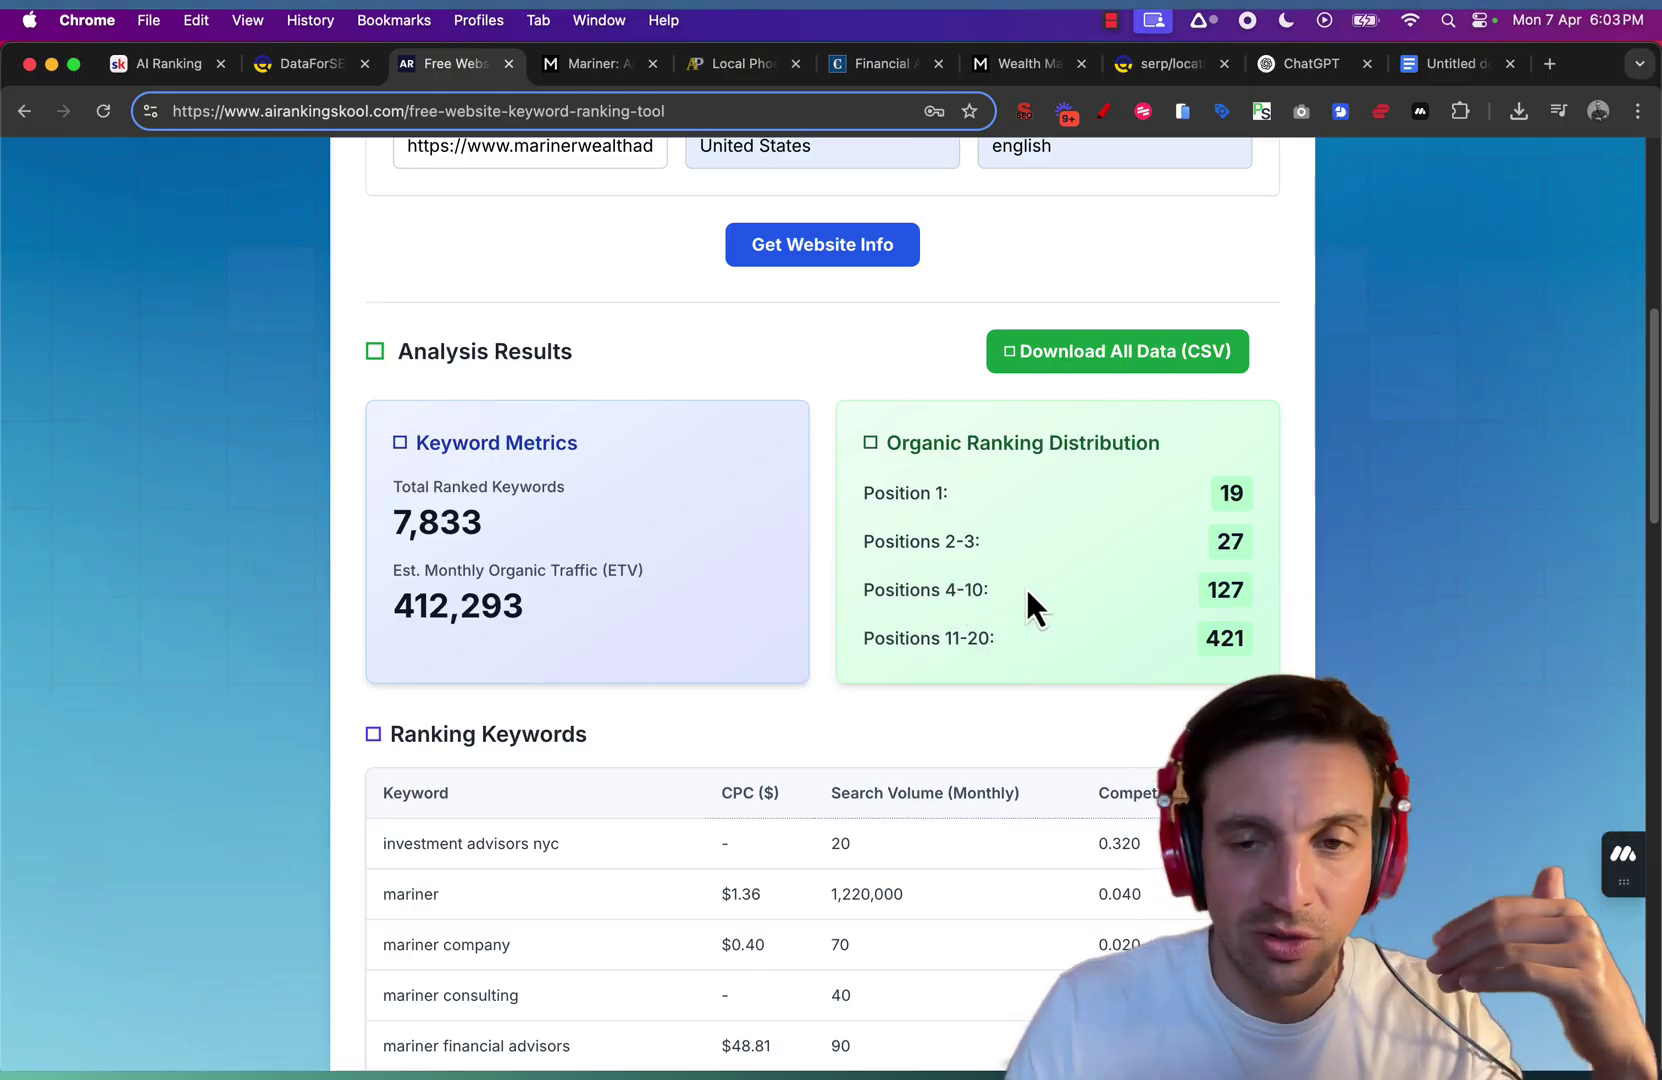
Expand the Ranking Keywords table with See More and scroll through the additional keywords
scroll(1028, 594, down, 1)
scroll(1028, 592, down, 5)
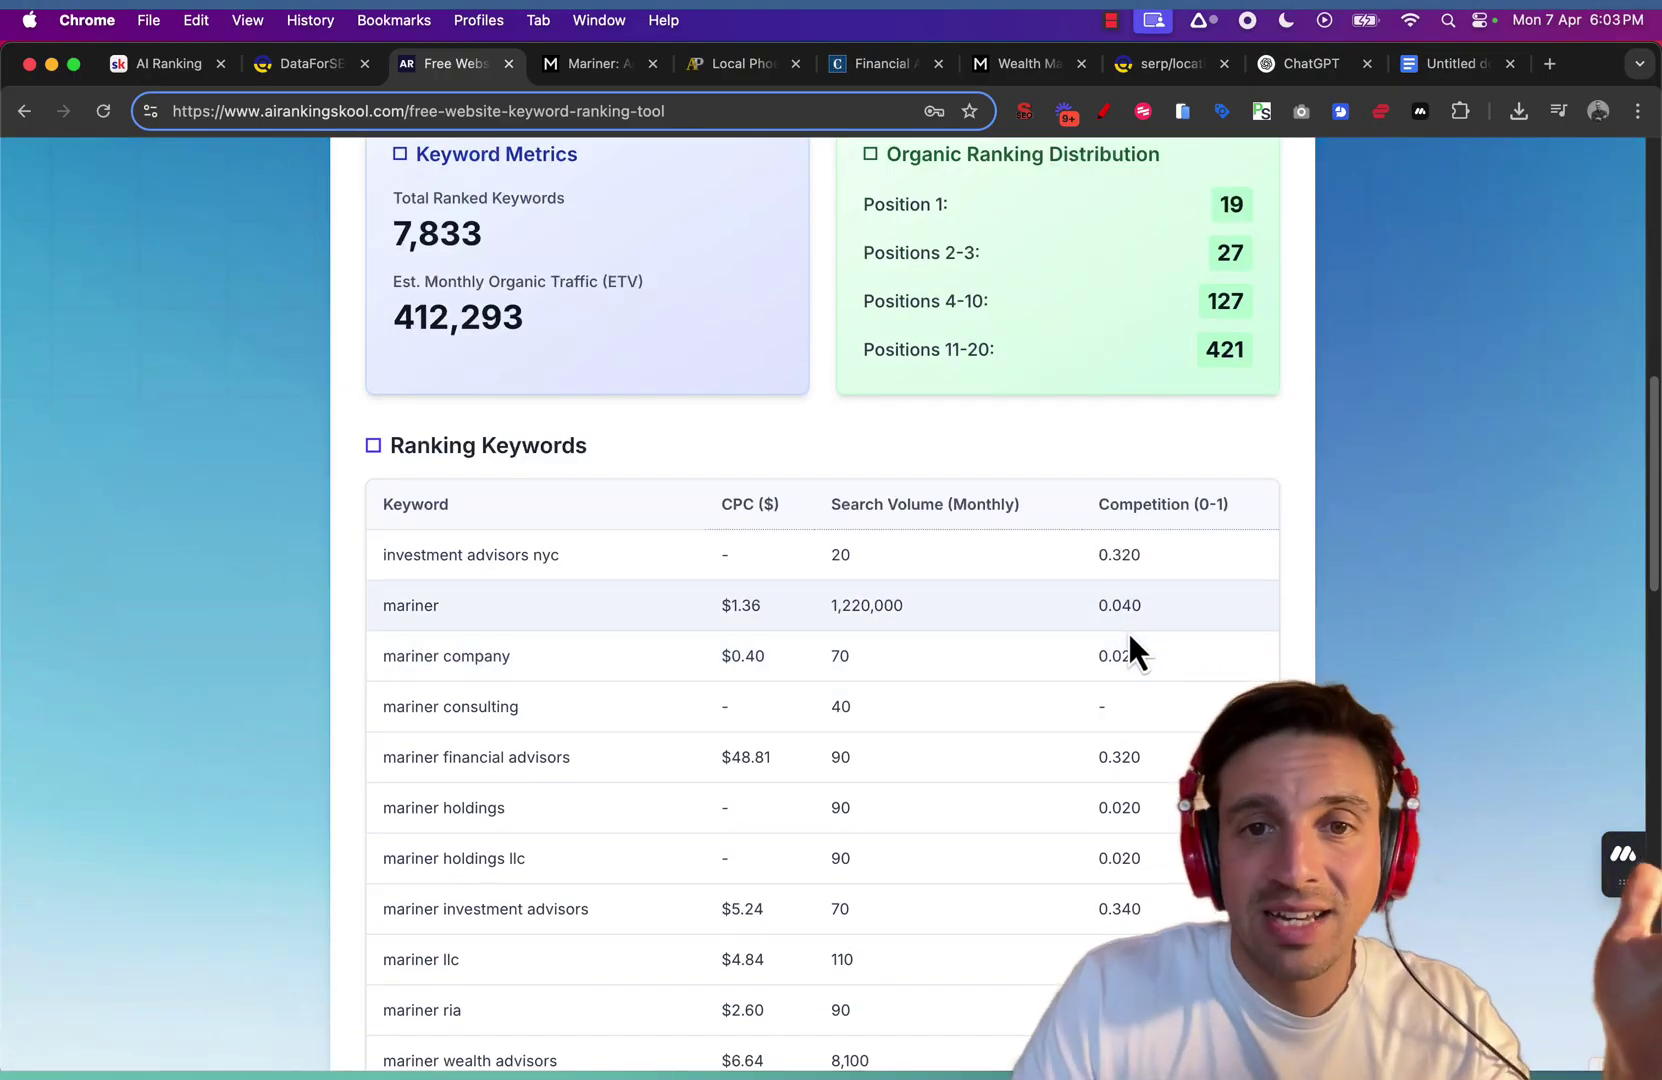
scroll(846, 705, down, 20)
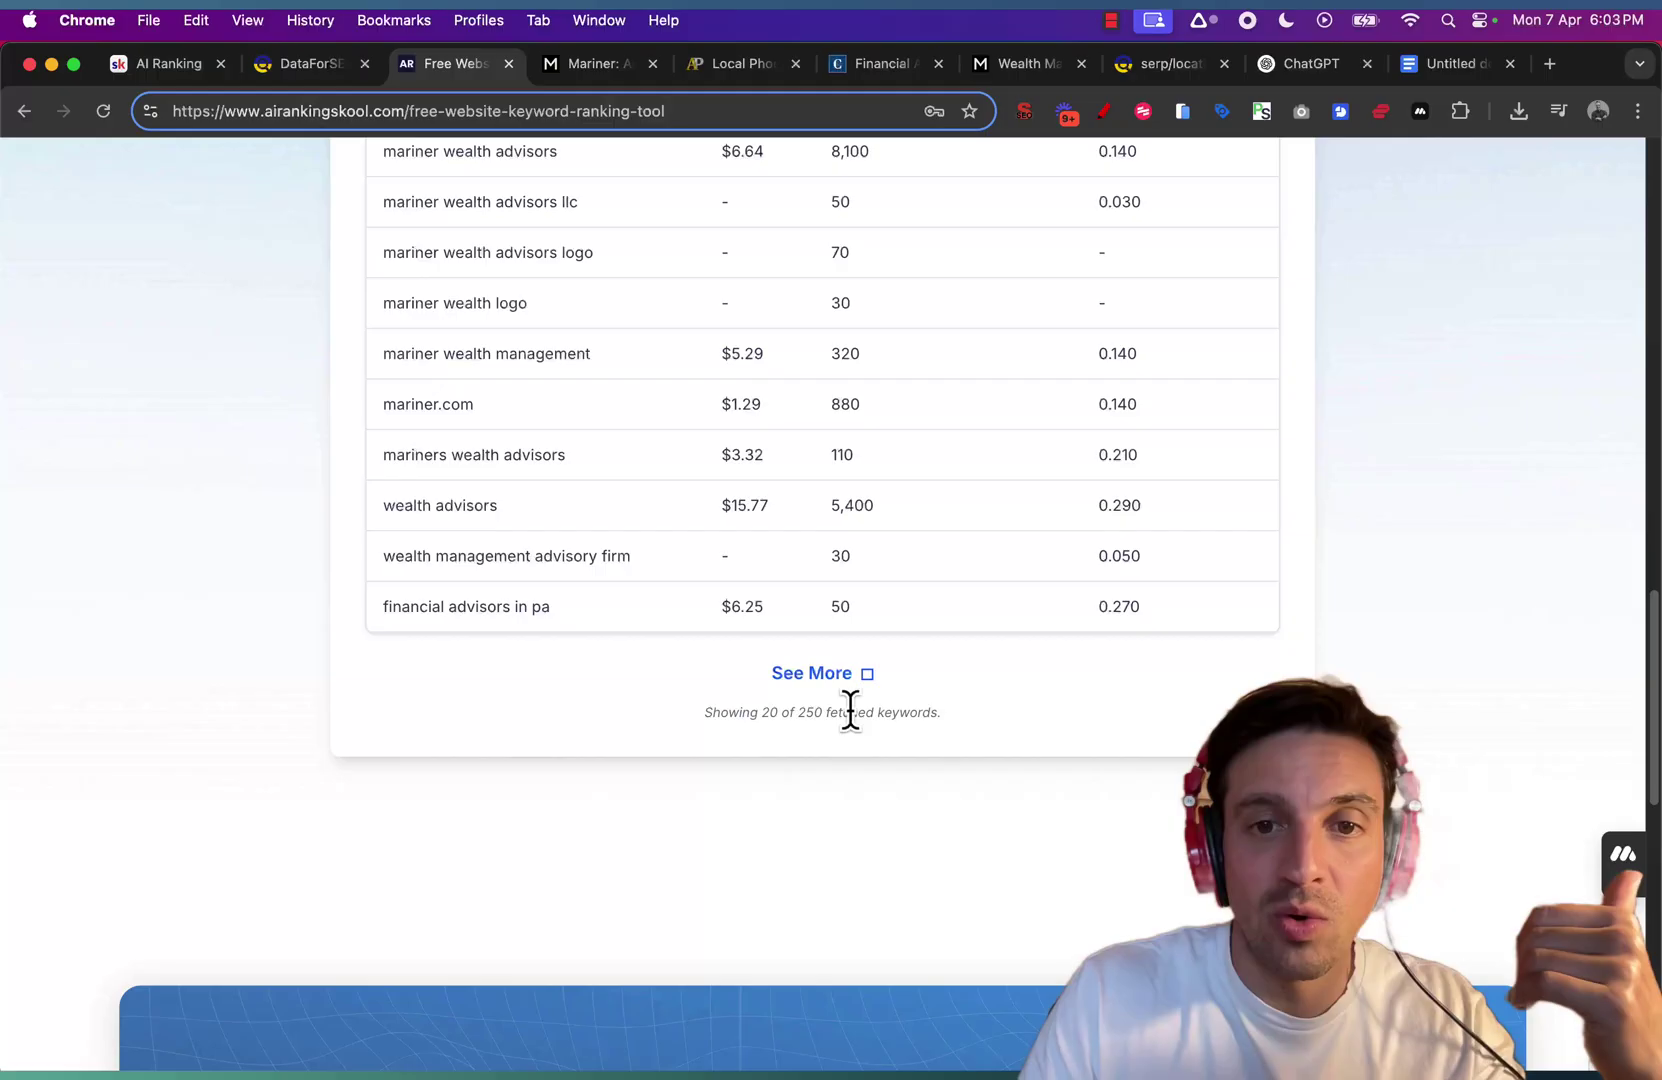
click(800, 618)
scroll(897, 815, down, 20)
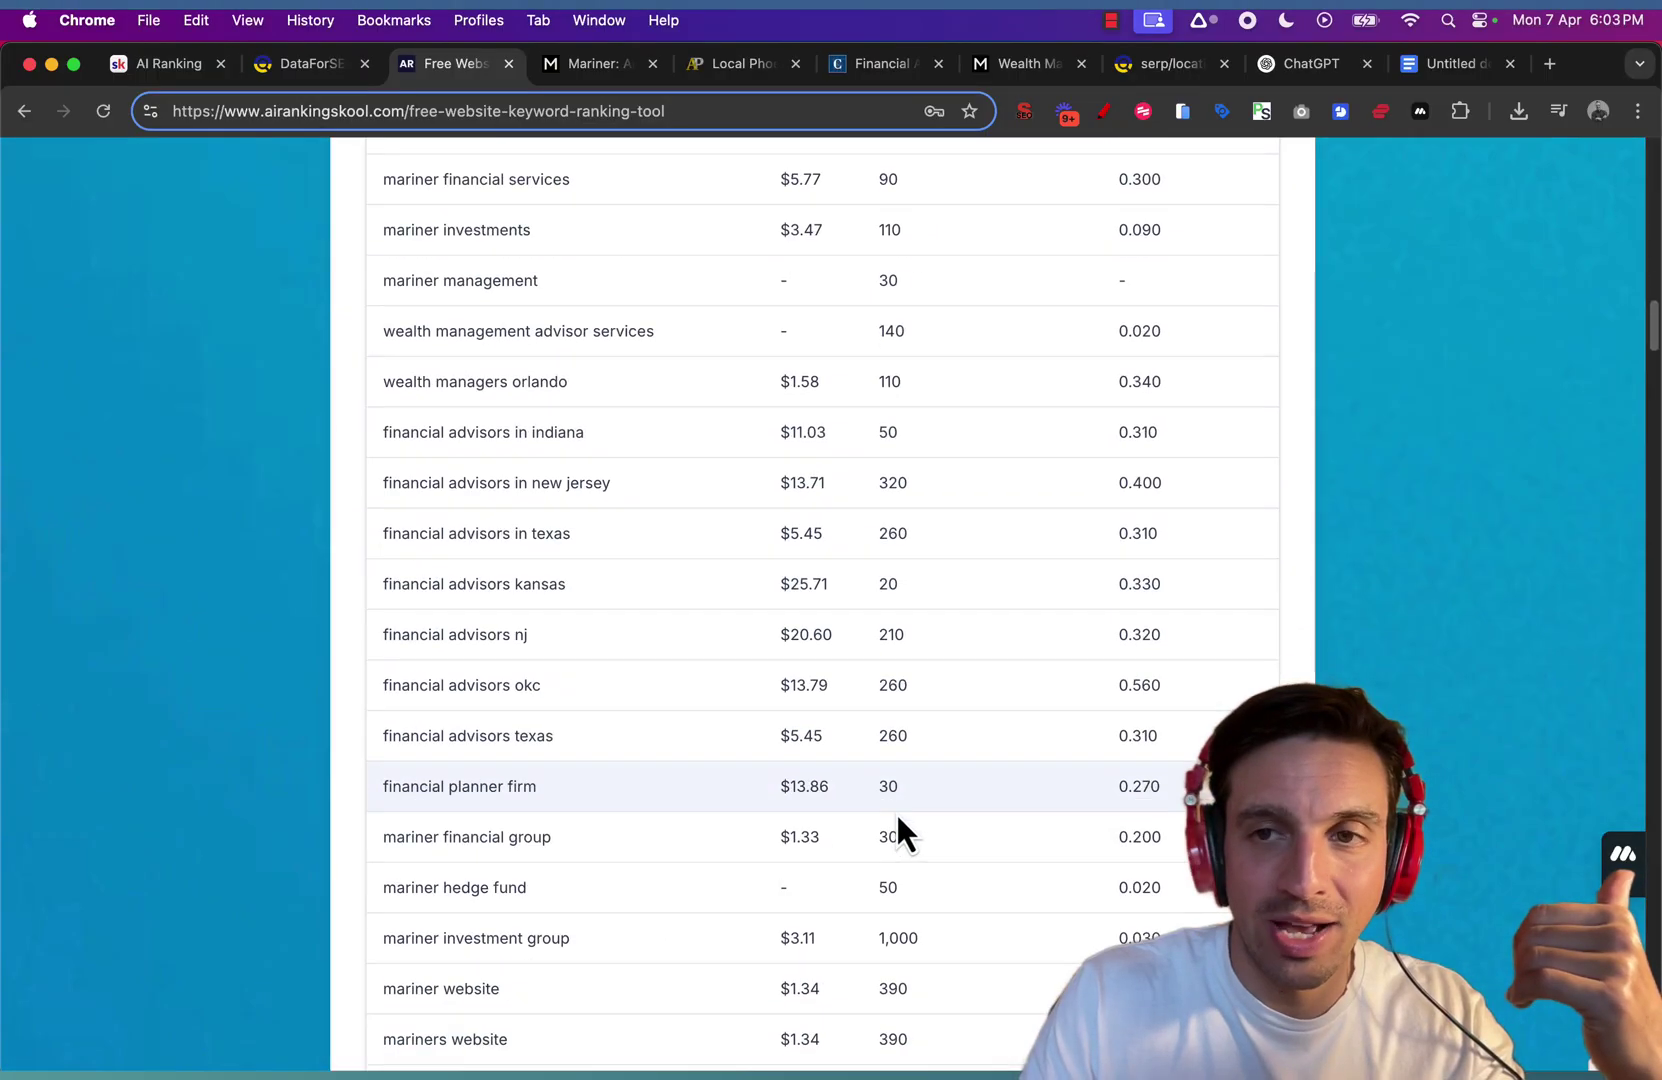
scroll(895, 818, down, 20)
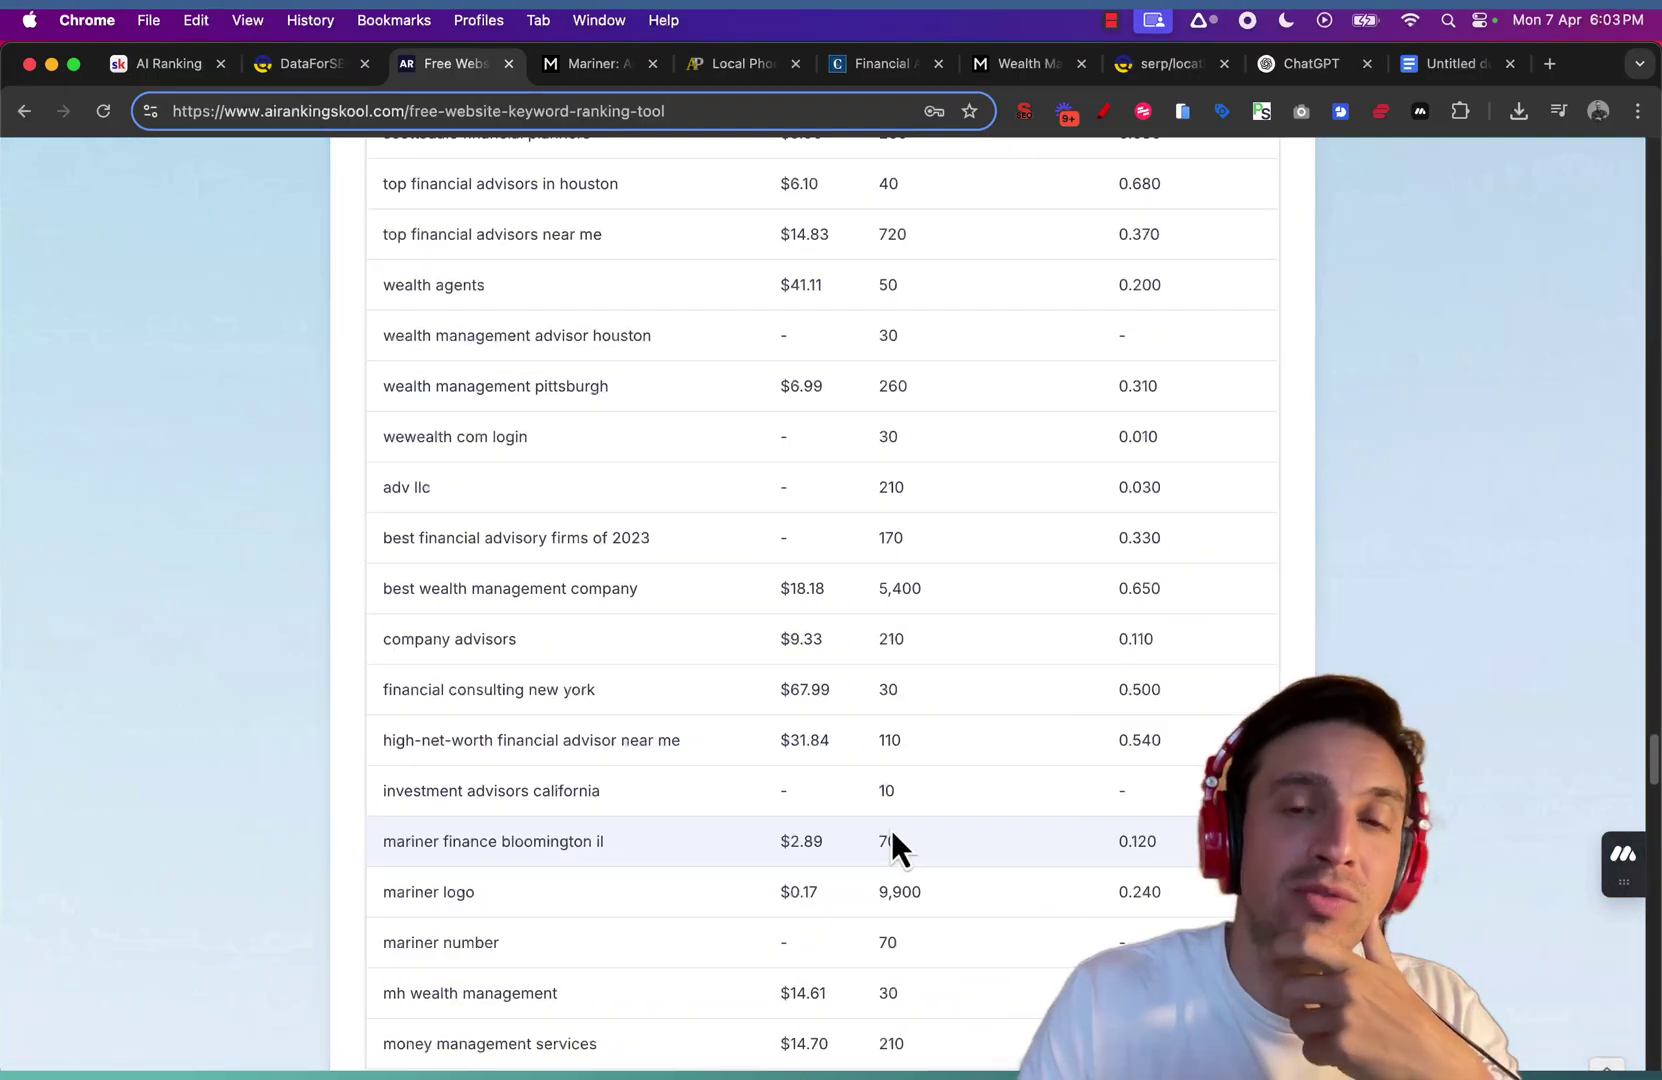
Download all Mariner analysis data as a 14.9 KB CSV and drag it out of Chrome
scroll(900, 810, down, 20)
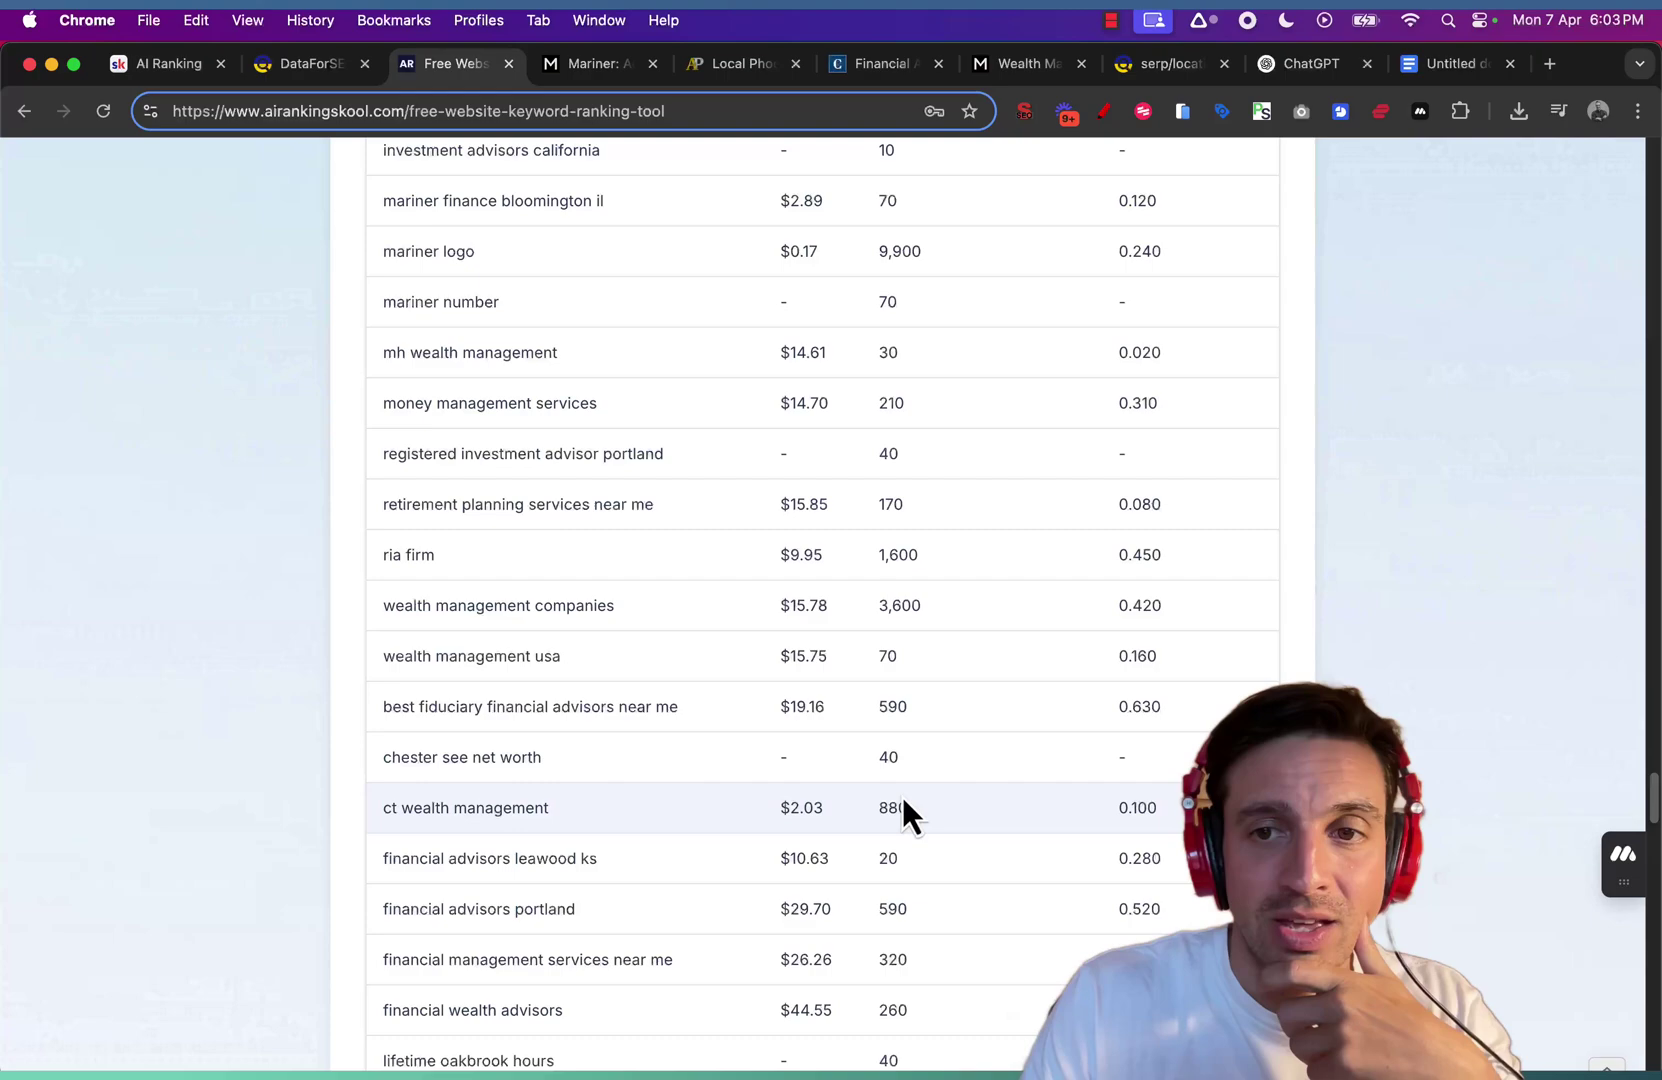
scroll(909, 830, up, 20)
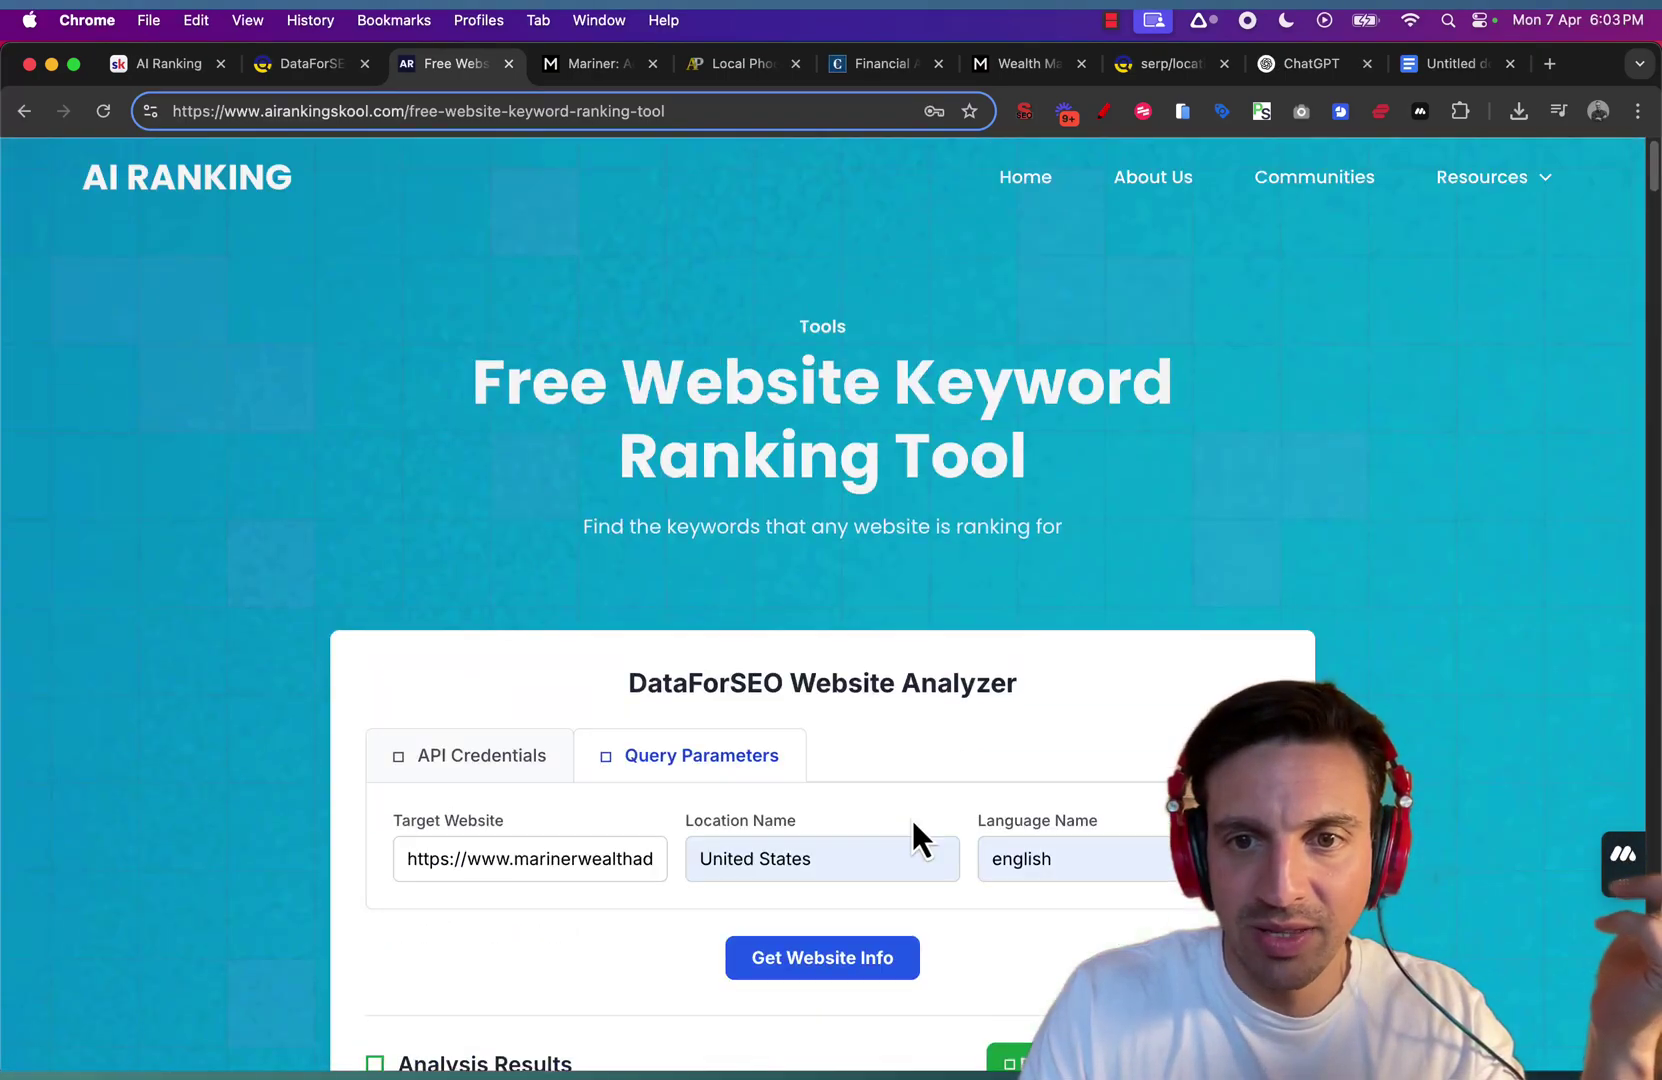
scroll(909, 830, down, 3)
scroll(867, 854, down, 3)
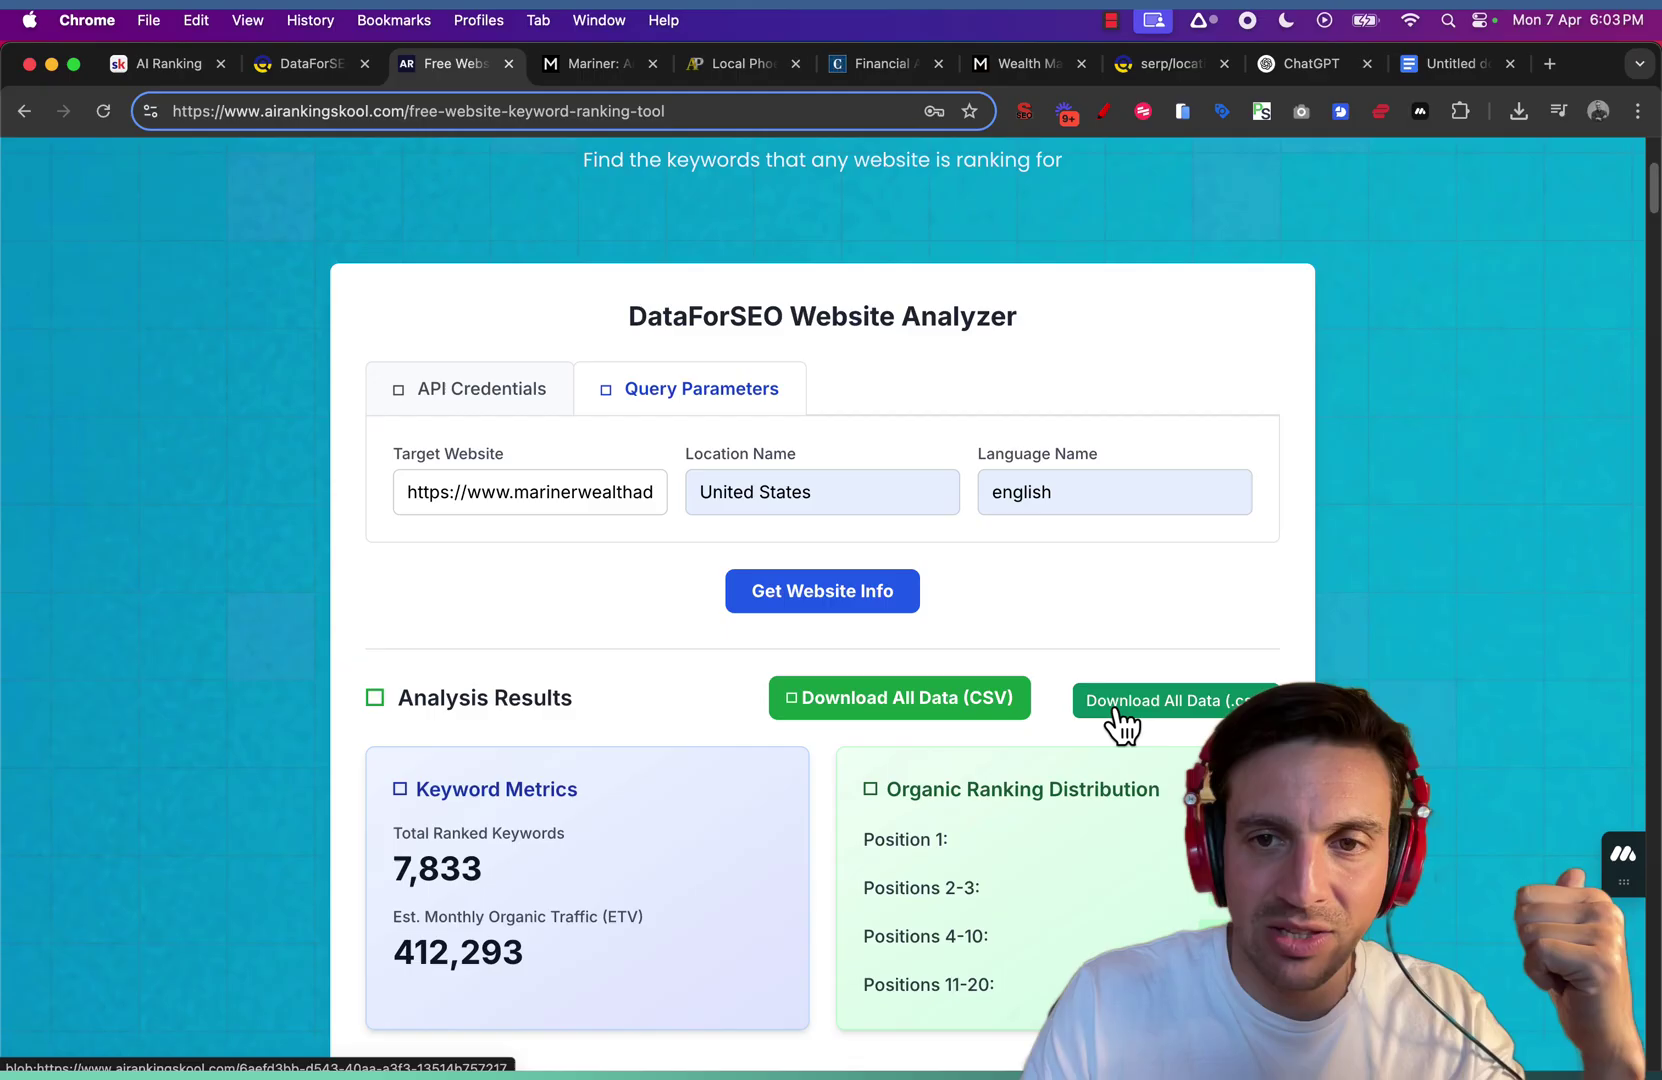
click(1100, 712)
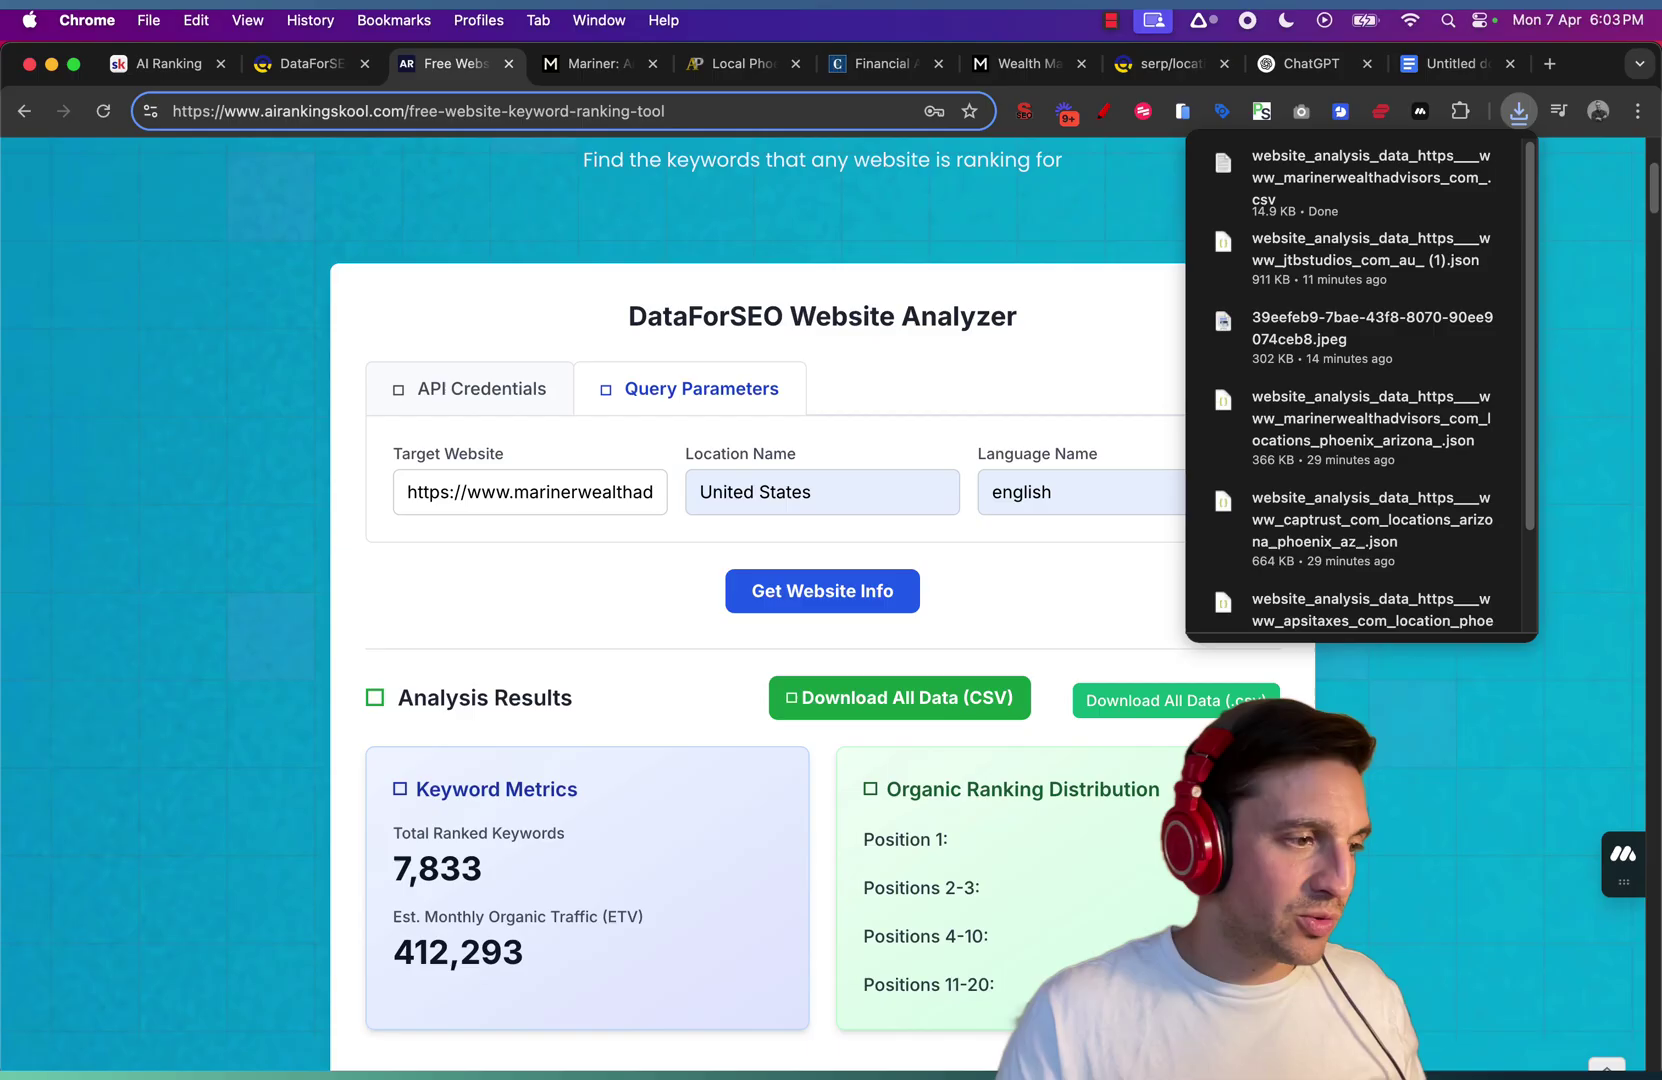
drag(1344, 167, 1398, 499)
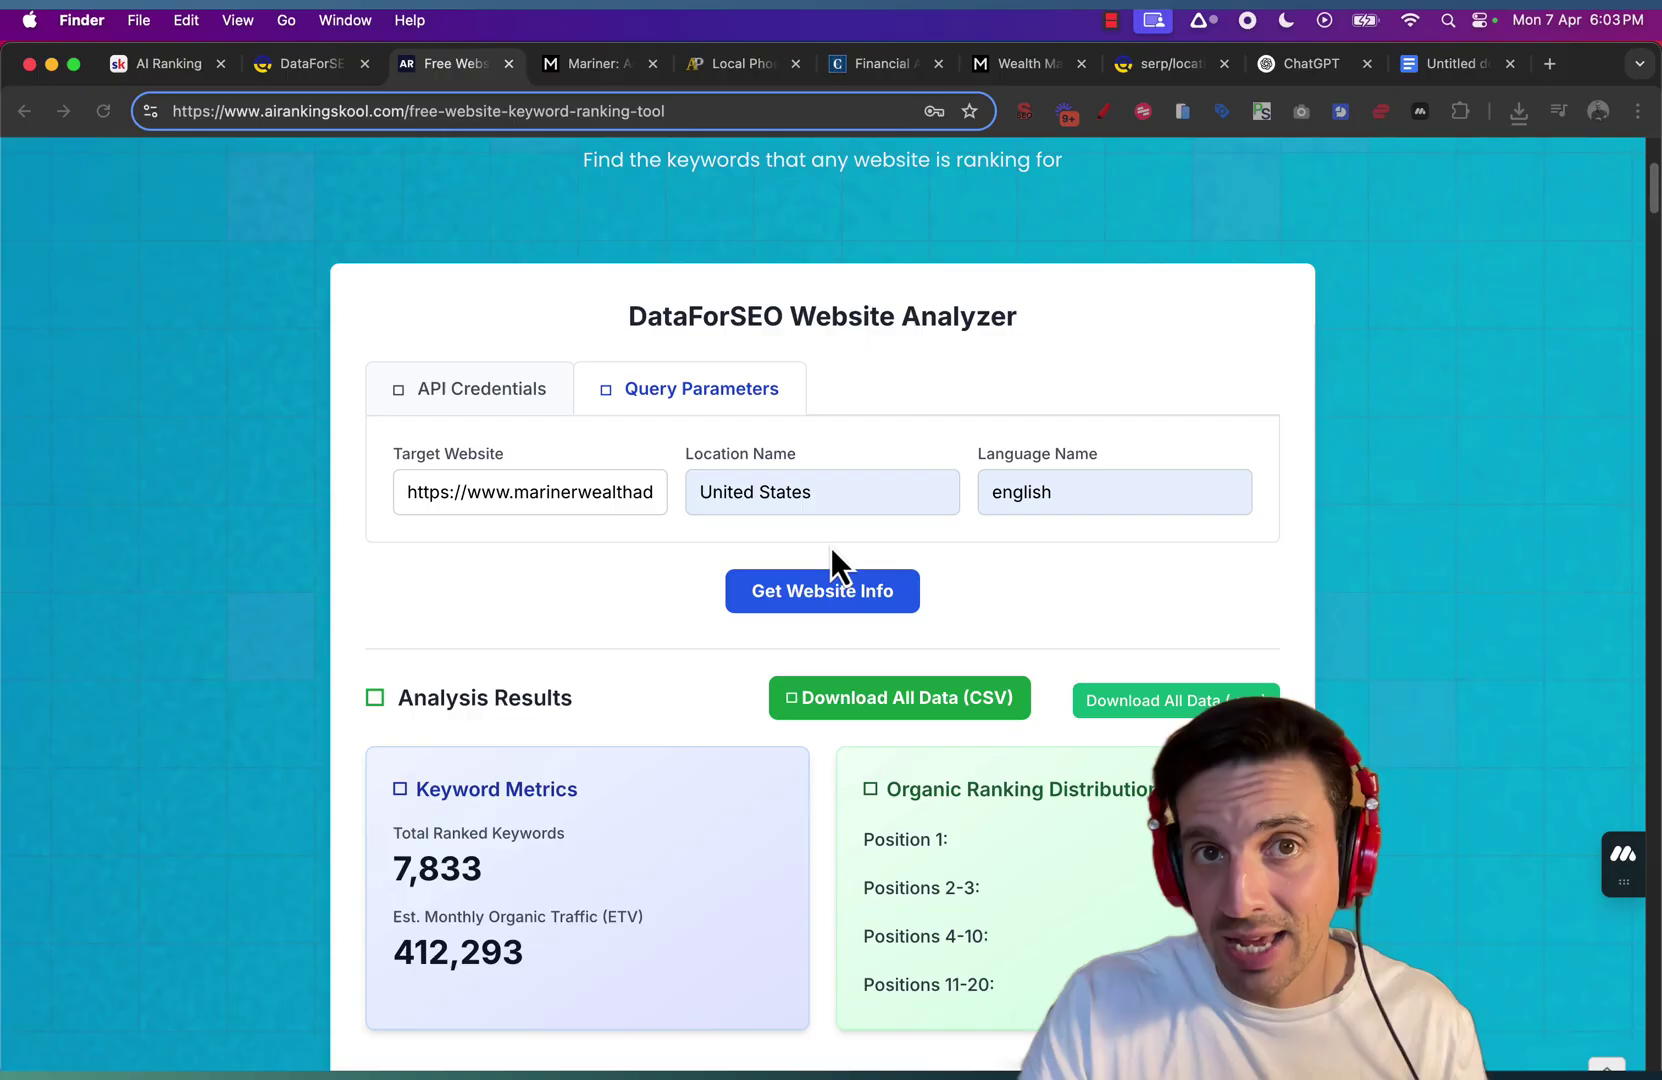
Analyze the Asset Preservation Phoenix page URL and download its keyword results as CSV
click(725, 71)
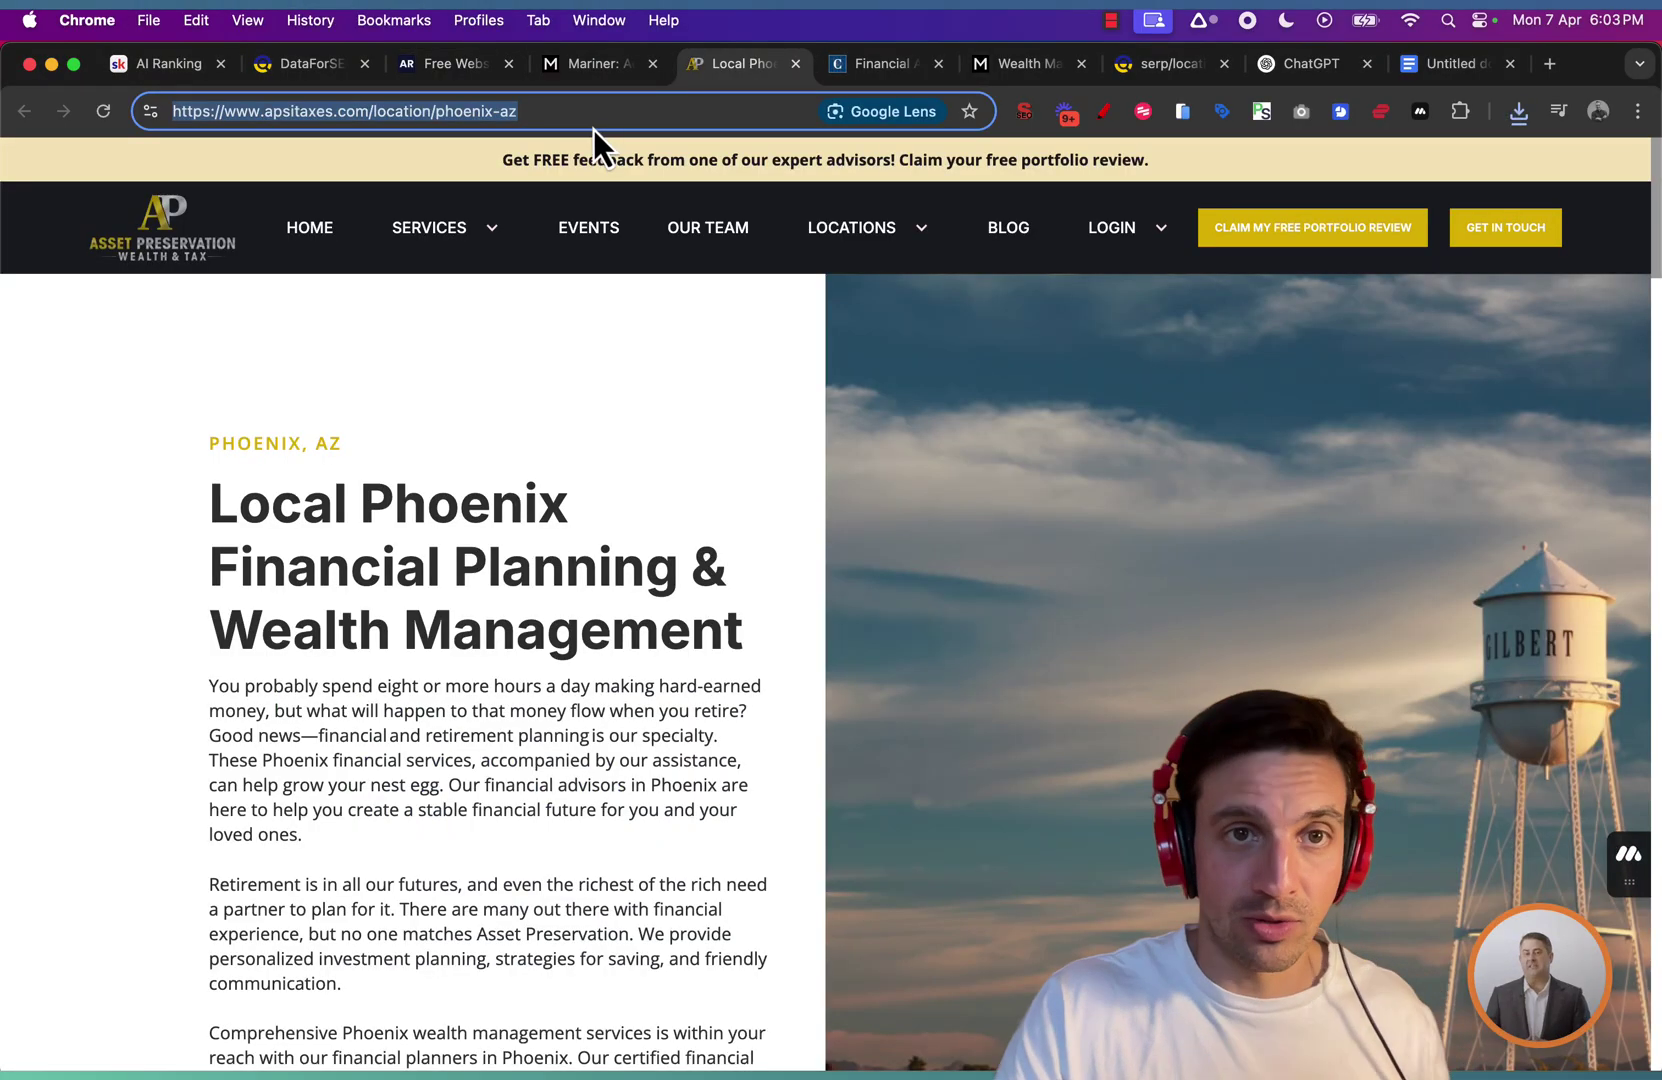
click(598, 127)
click(452, 63)
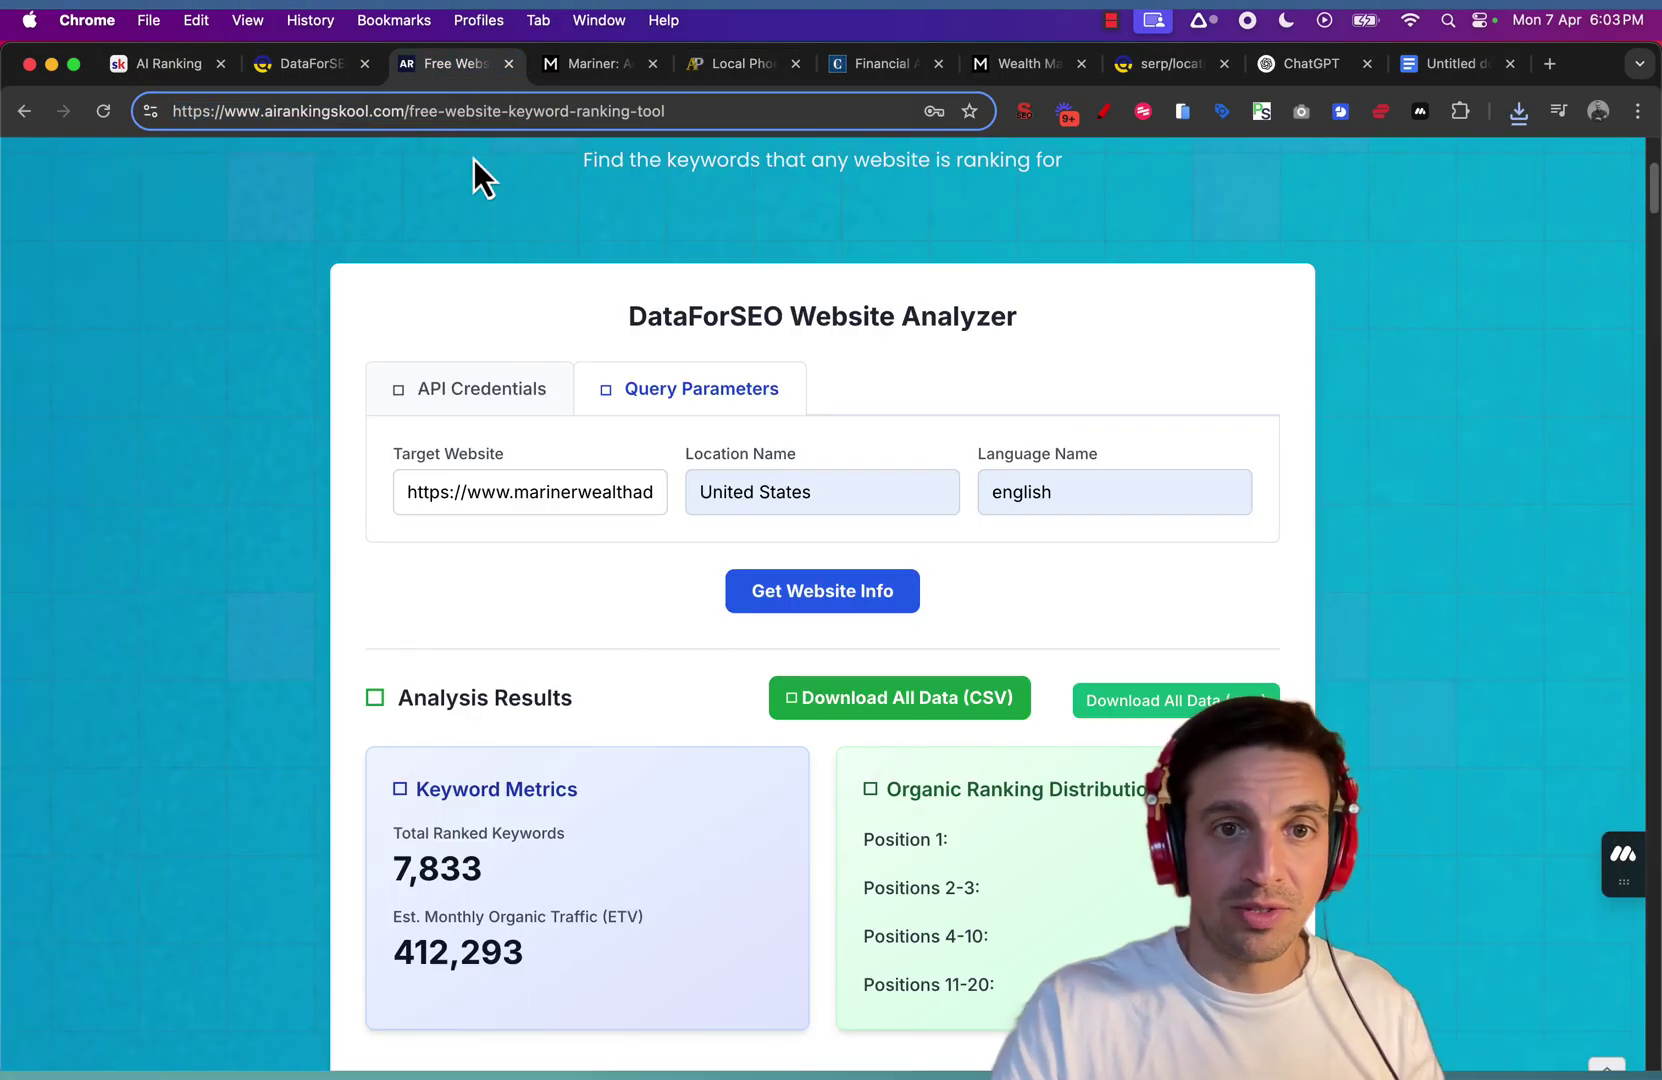
click(509, 482)
key(super+a)
key(super+v)
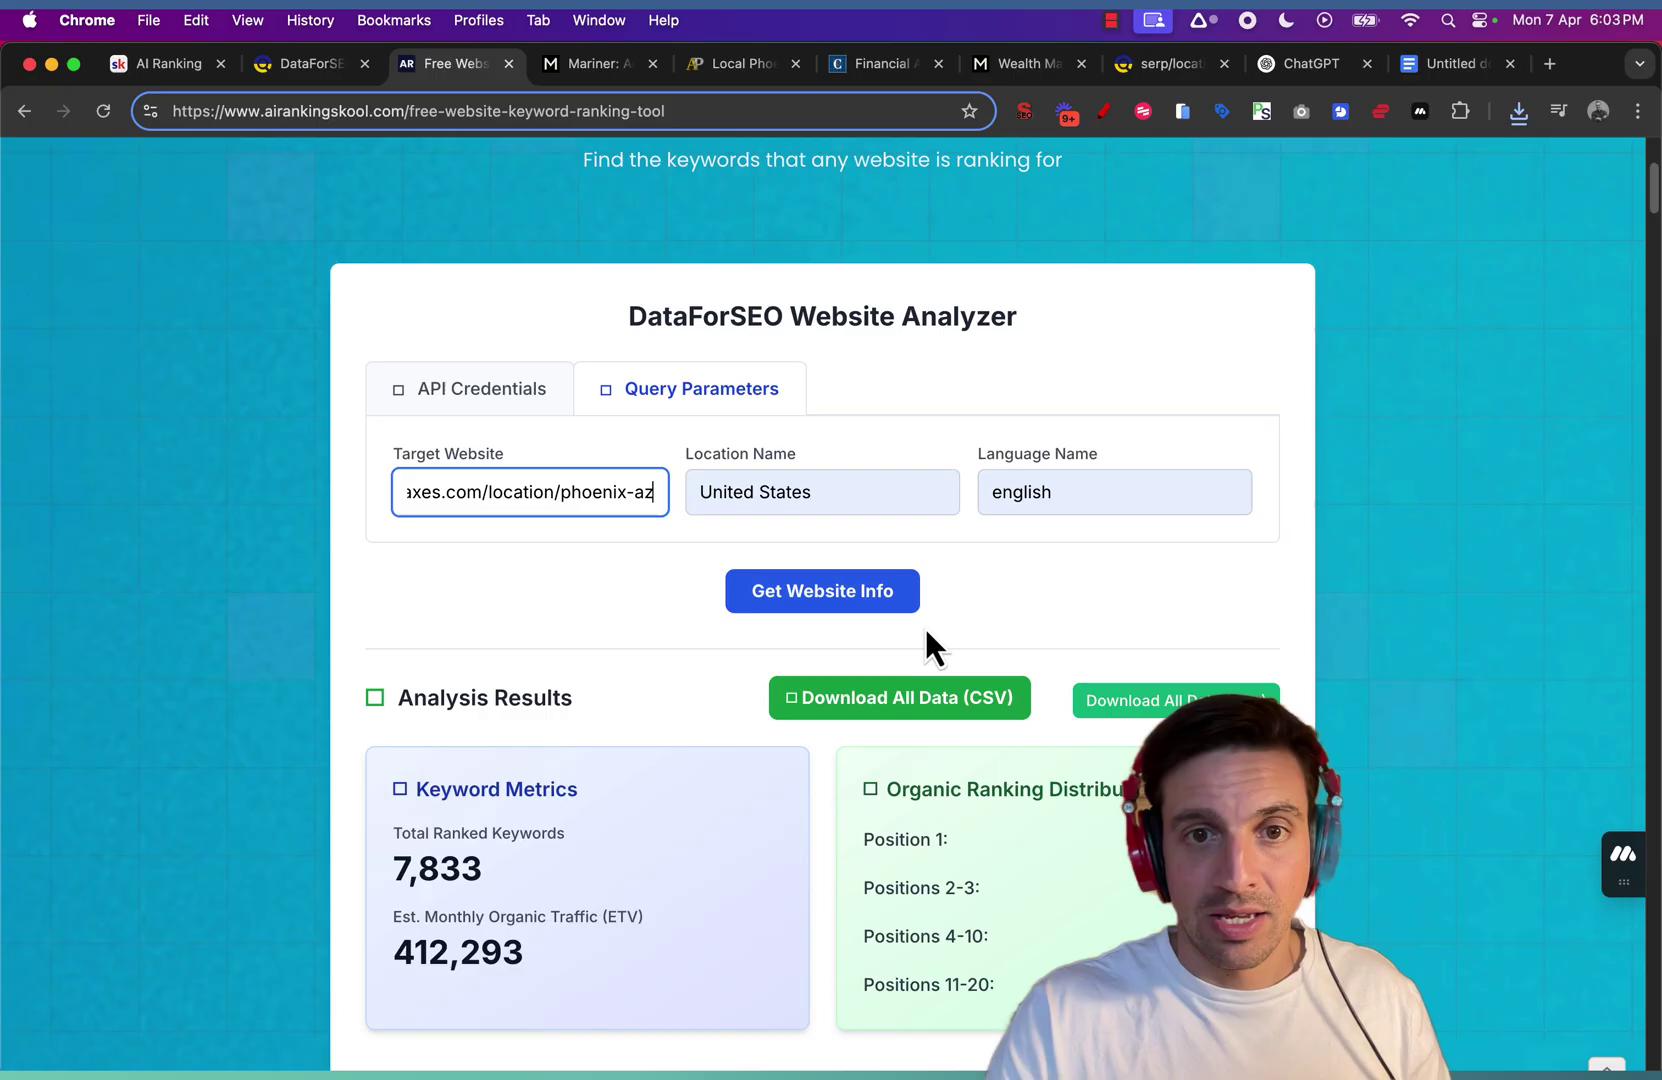
click(822, 598)
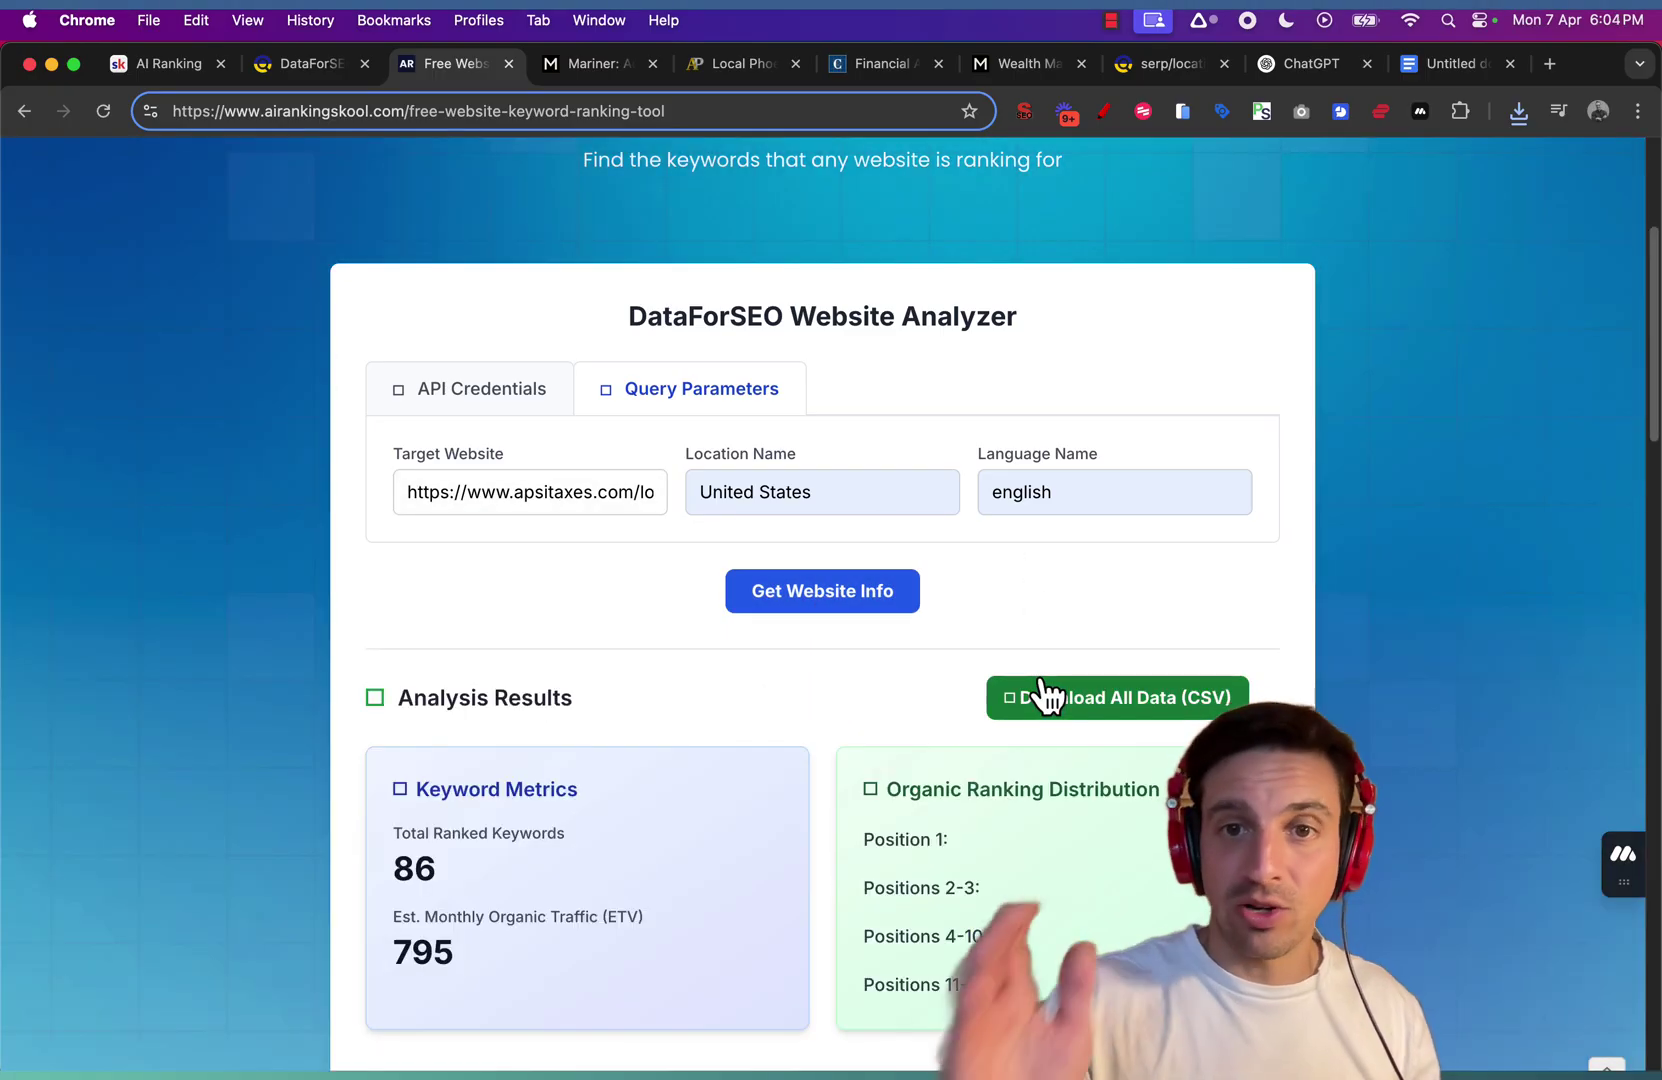
click(1045, 697)
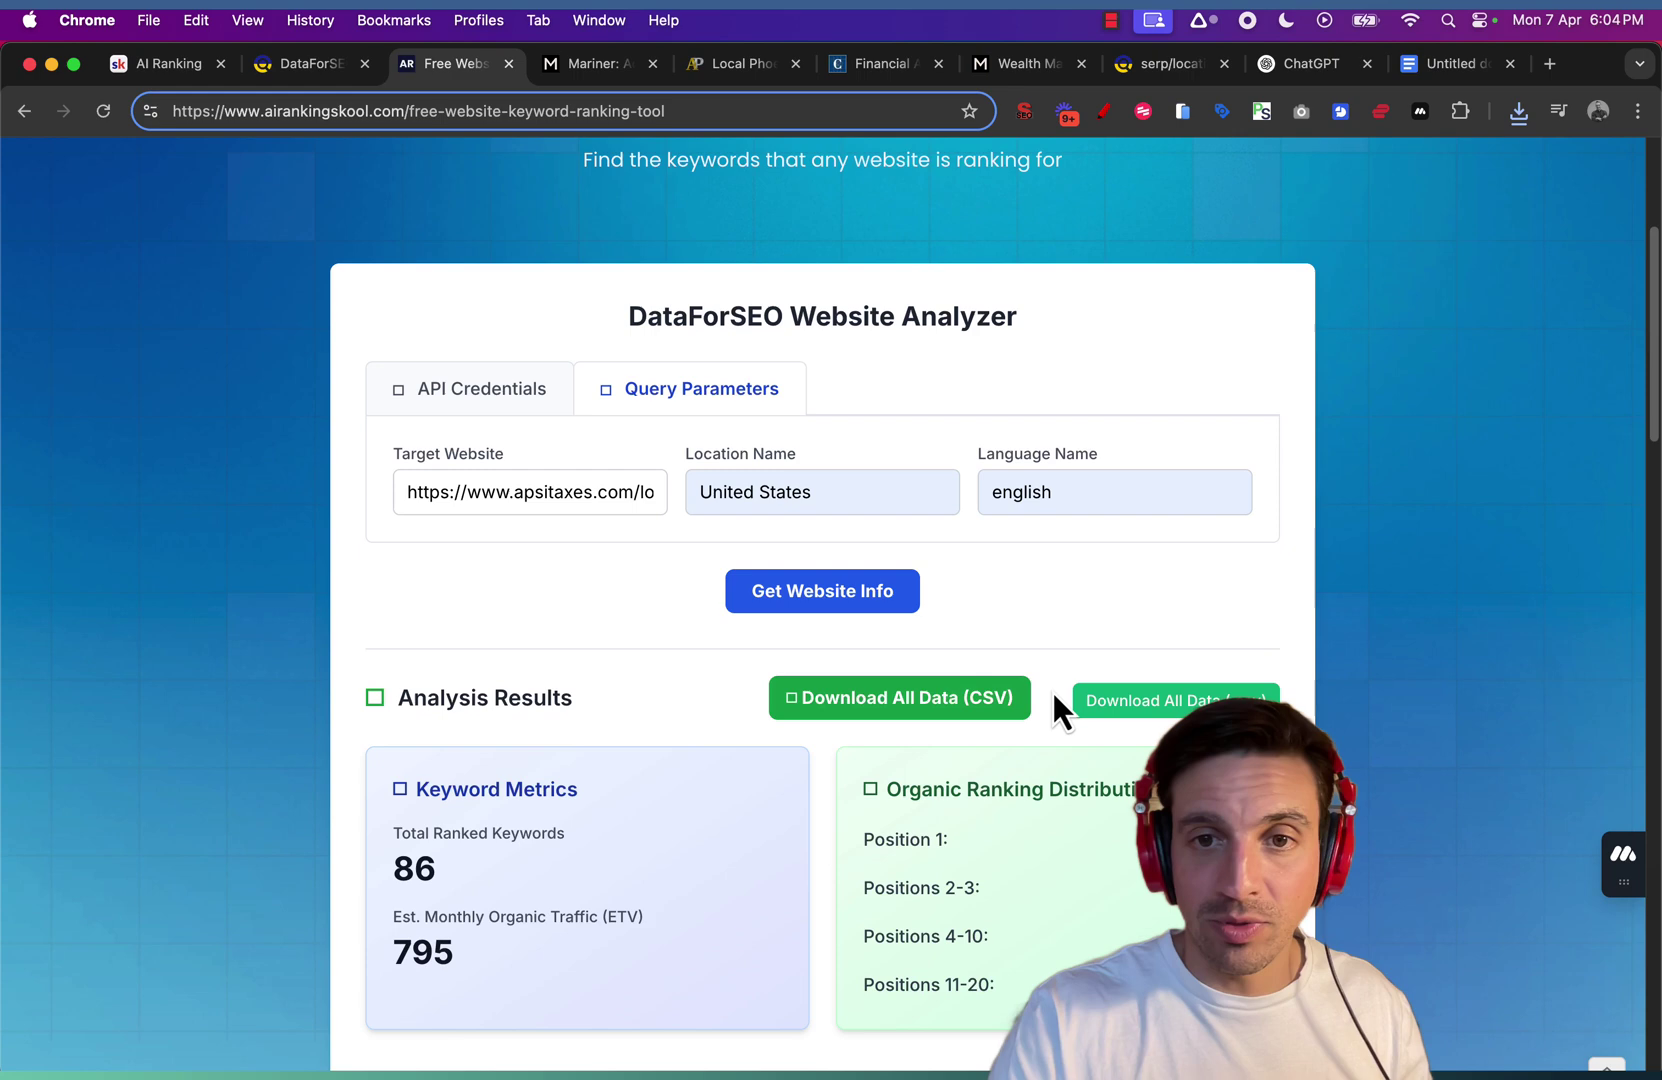
click(1105, 697)
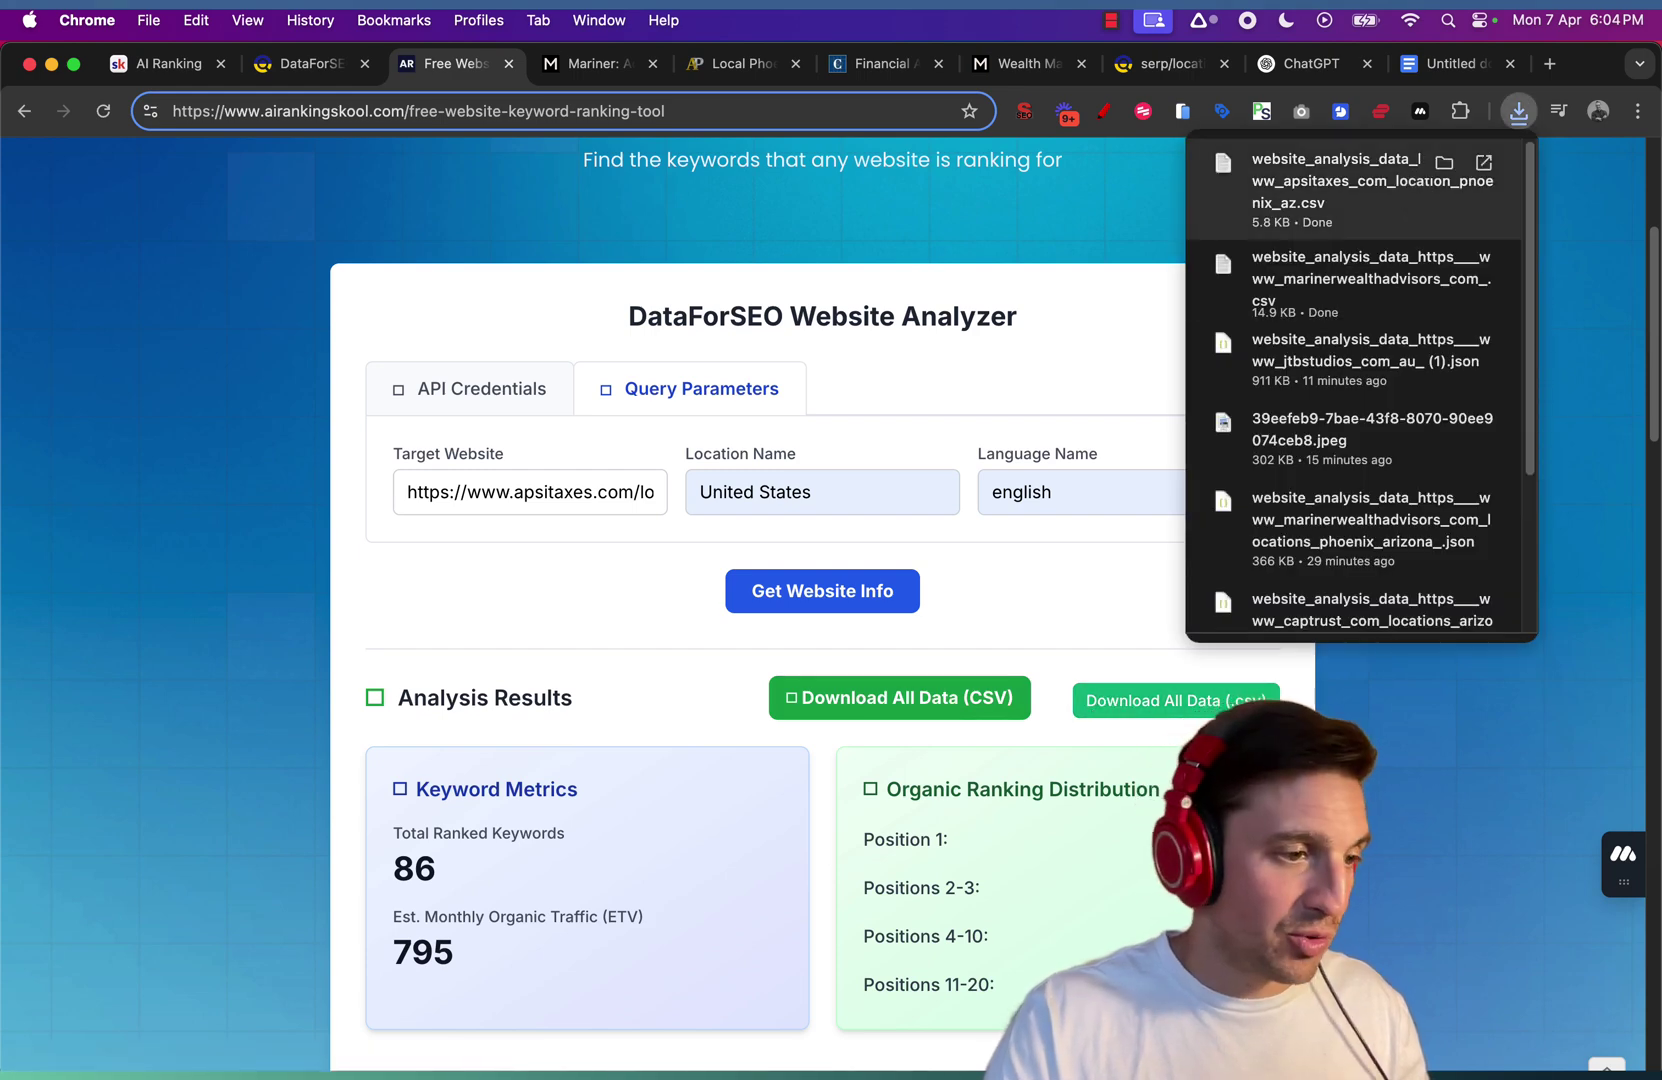
Analyze CAPTRUST's Phoenix page (92 keywords, 587 traffic) and download its 5.6 KB CSV
click(828, 66)
click(458, 66)
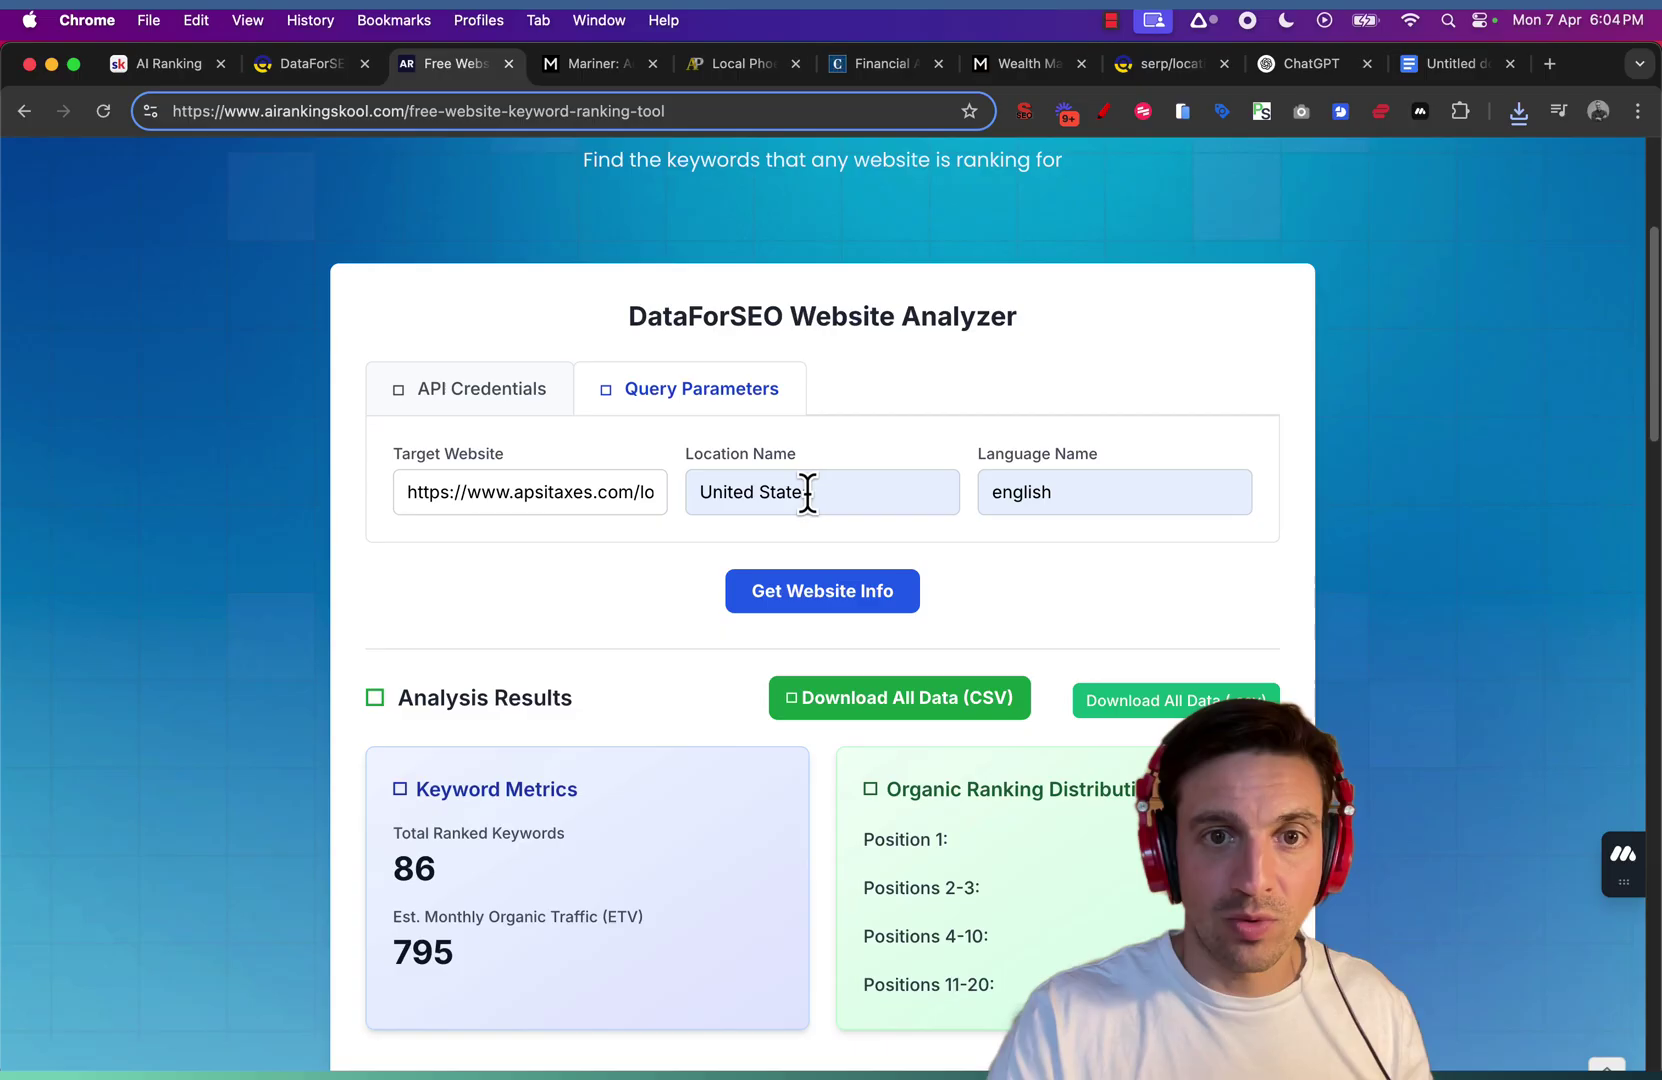
triple_click(600, 490)
text(https://www.captrust.com/locations/arizona/phoenix-az/)
click(852, 588)
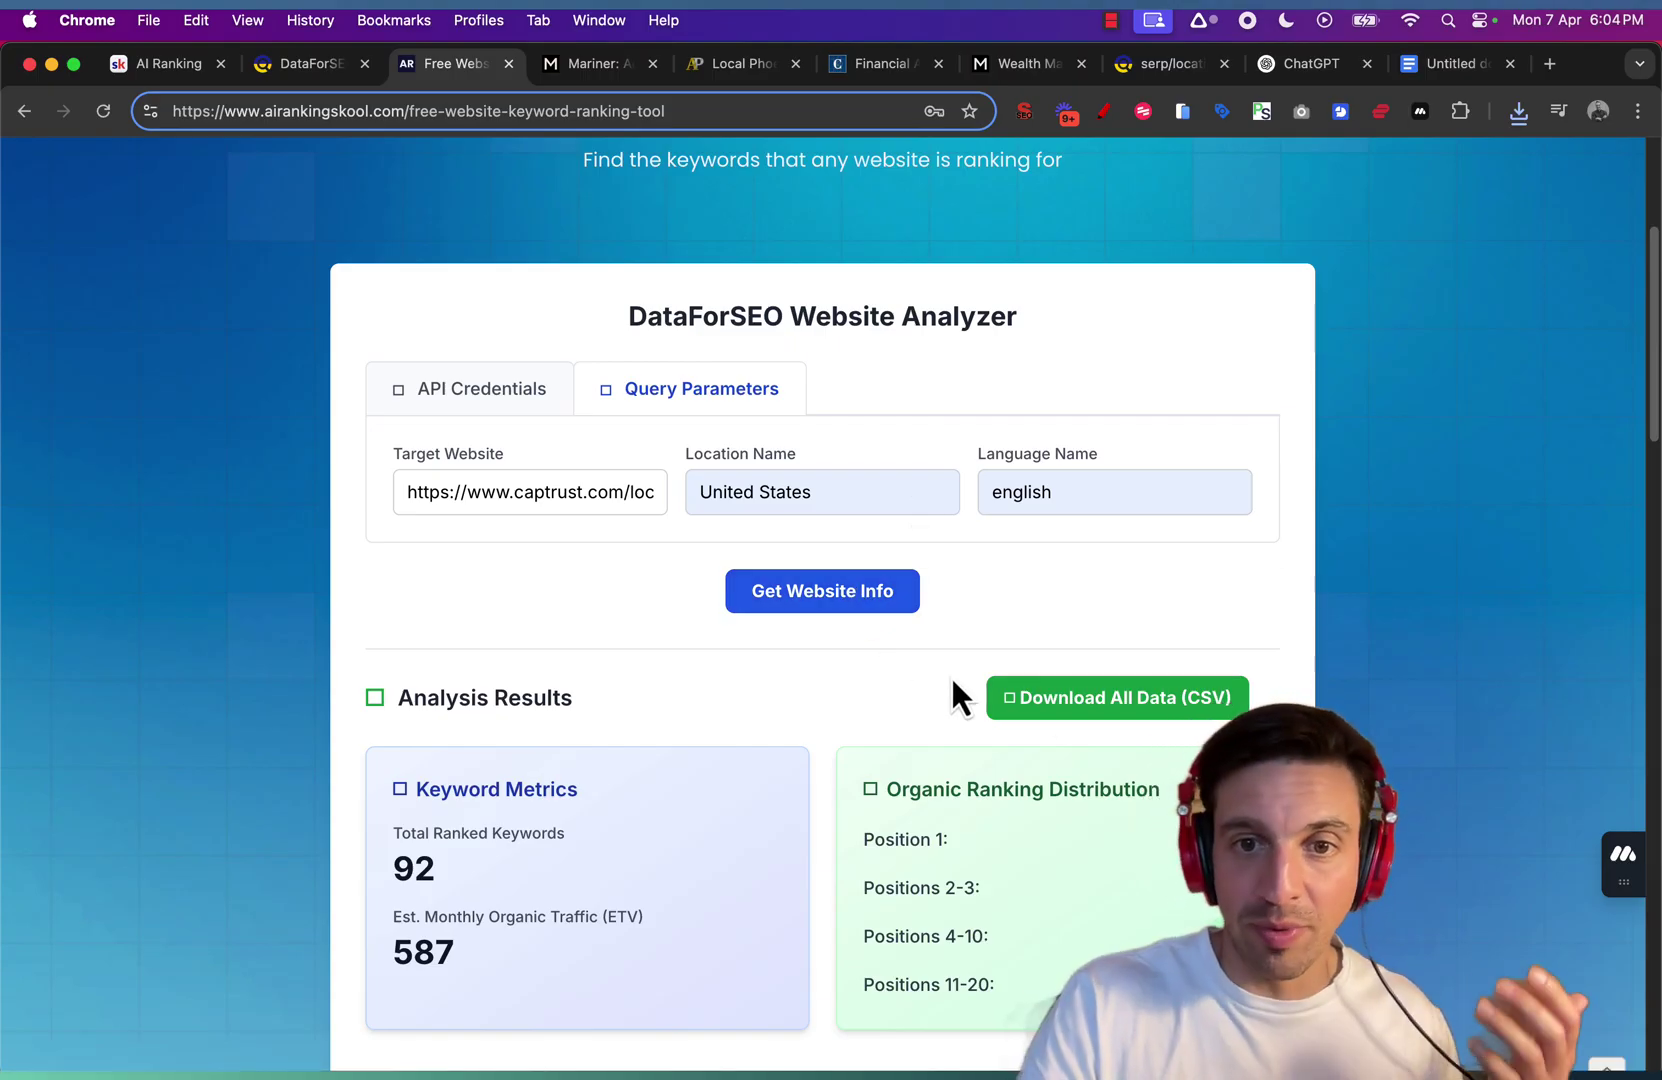
click(1160, 715)
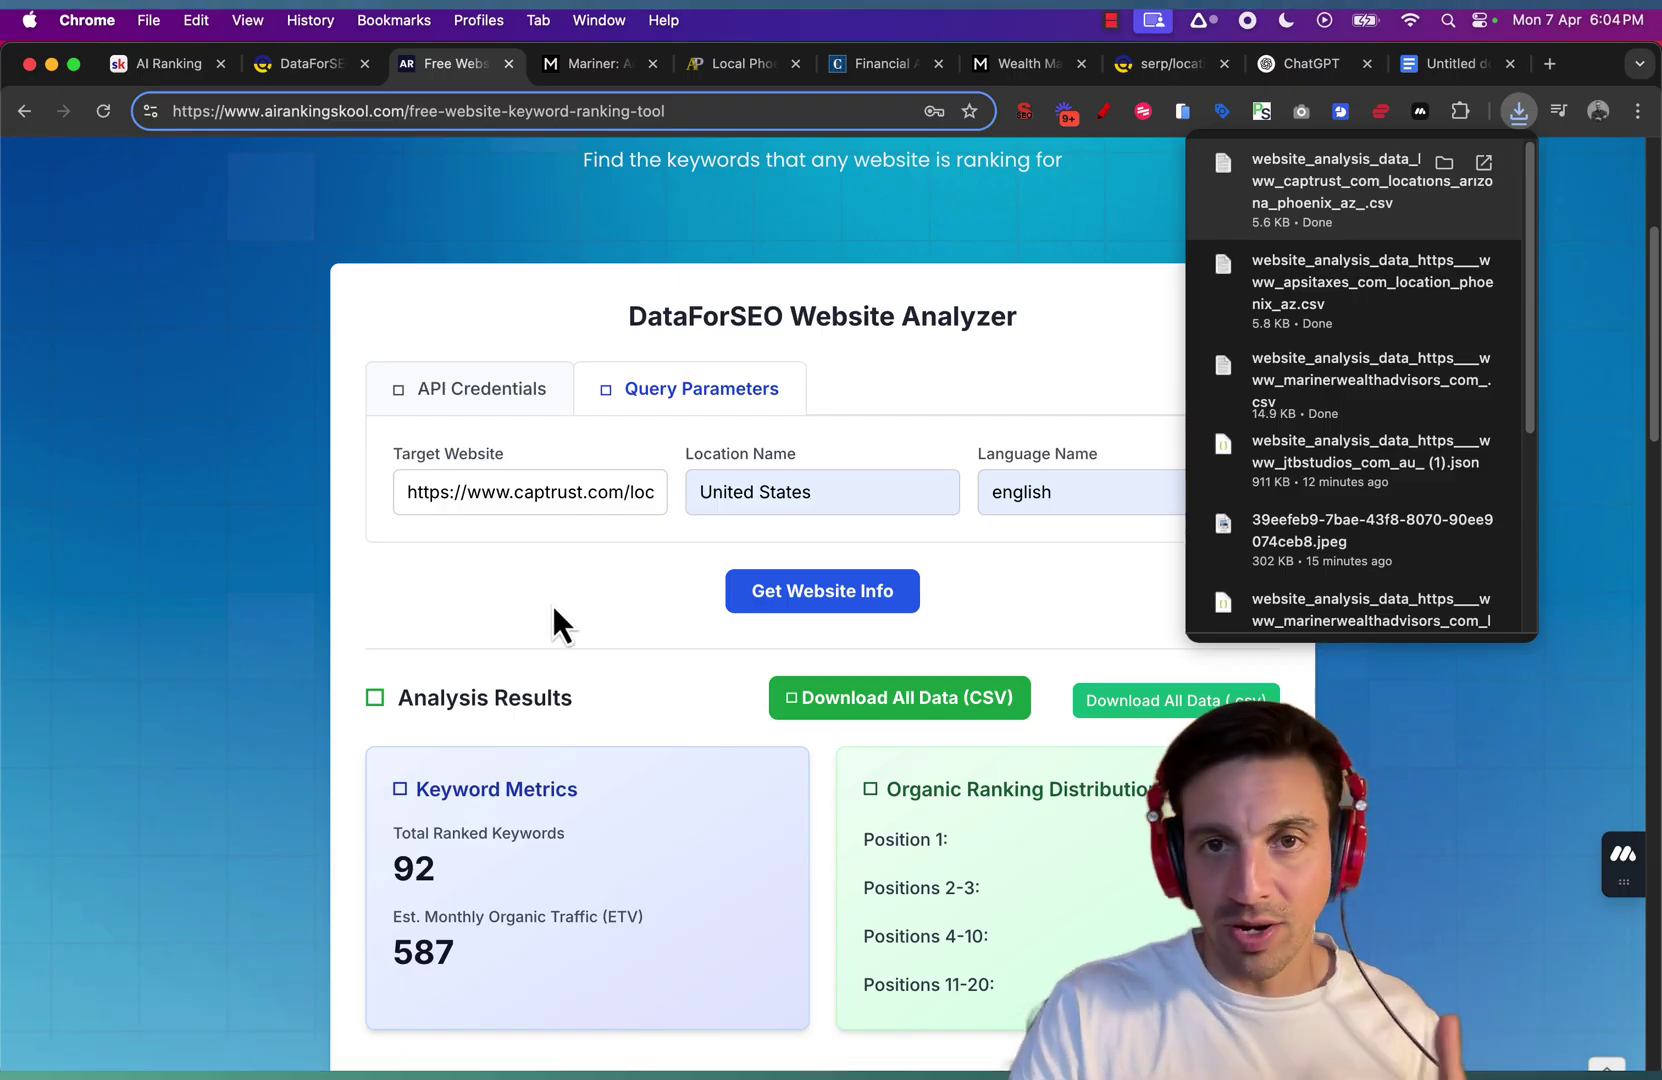
click(1005, 67)
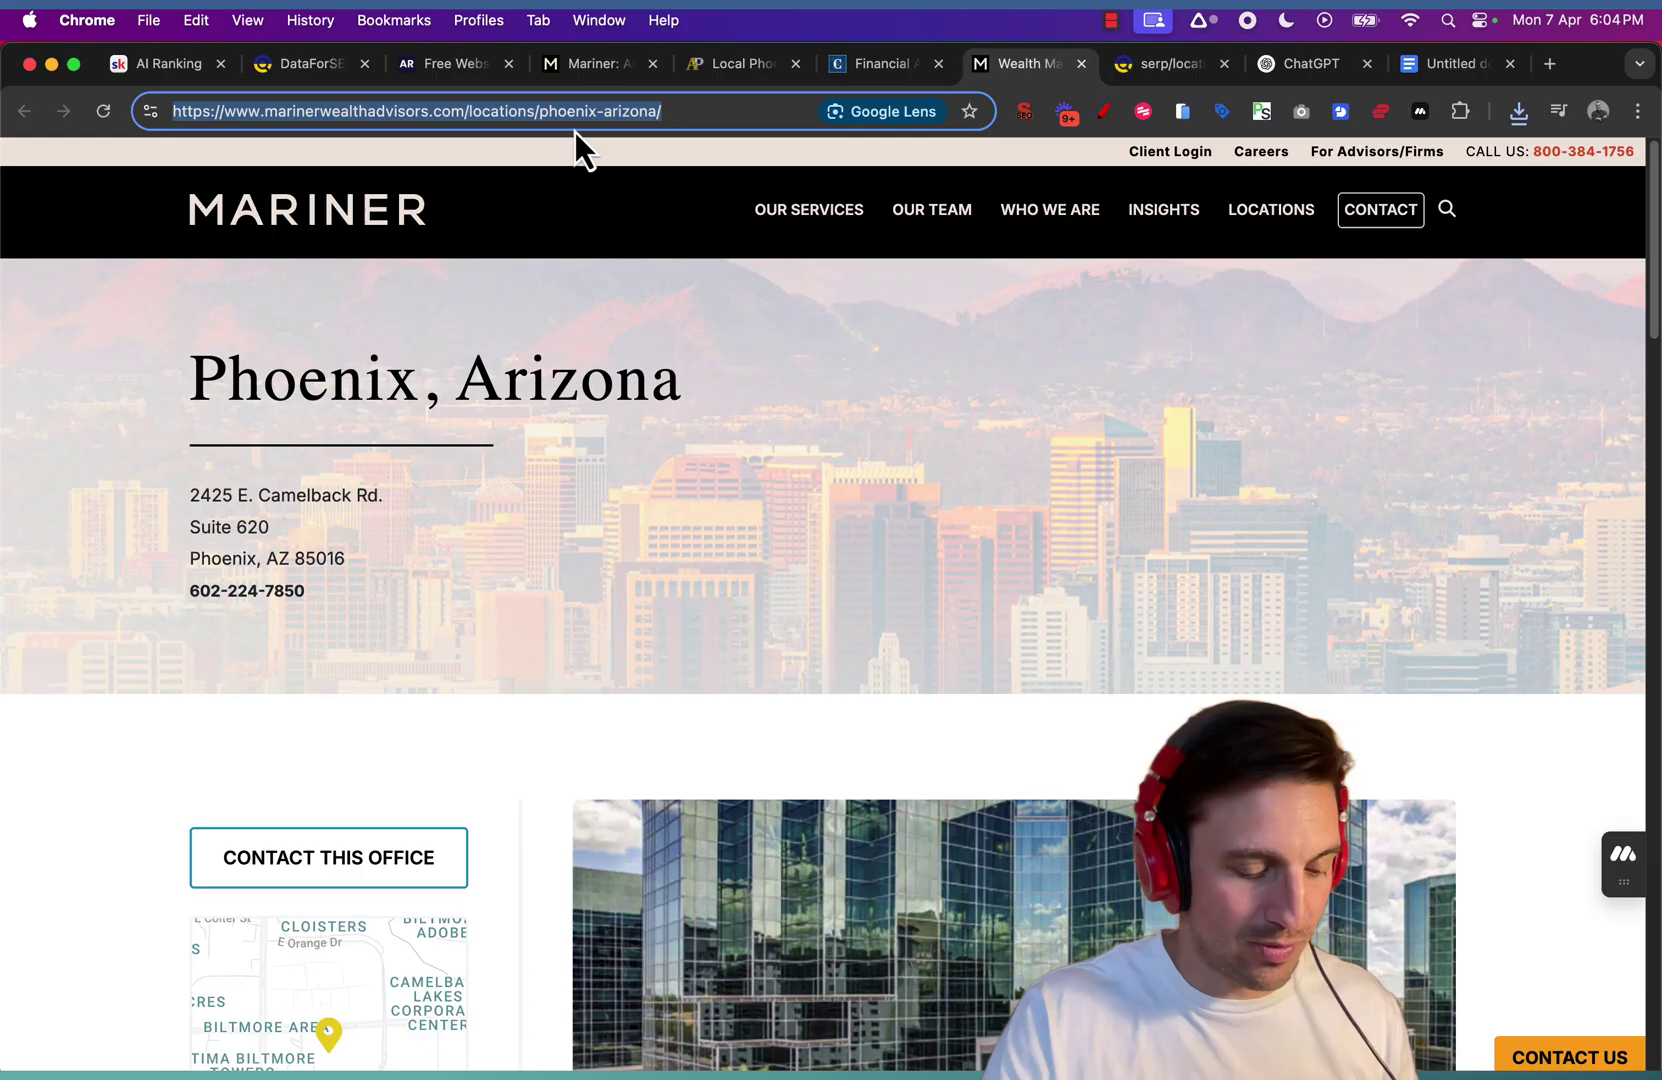
Analyze Mariner's Phoenix, Arizona page (50 keywords, 99 traffic) and save it as a 3.3 KB CSV
click(448, 71)
triple_click(558, 480)
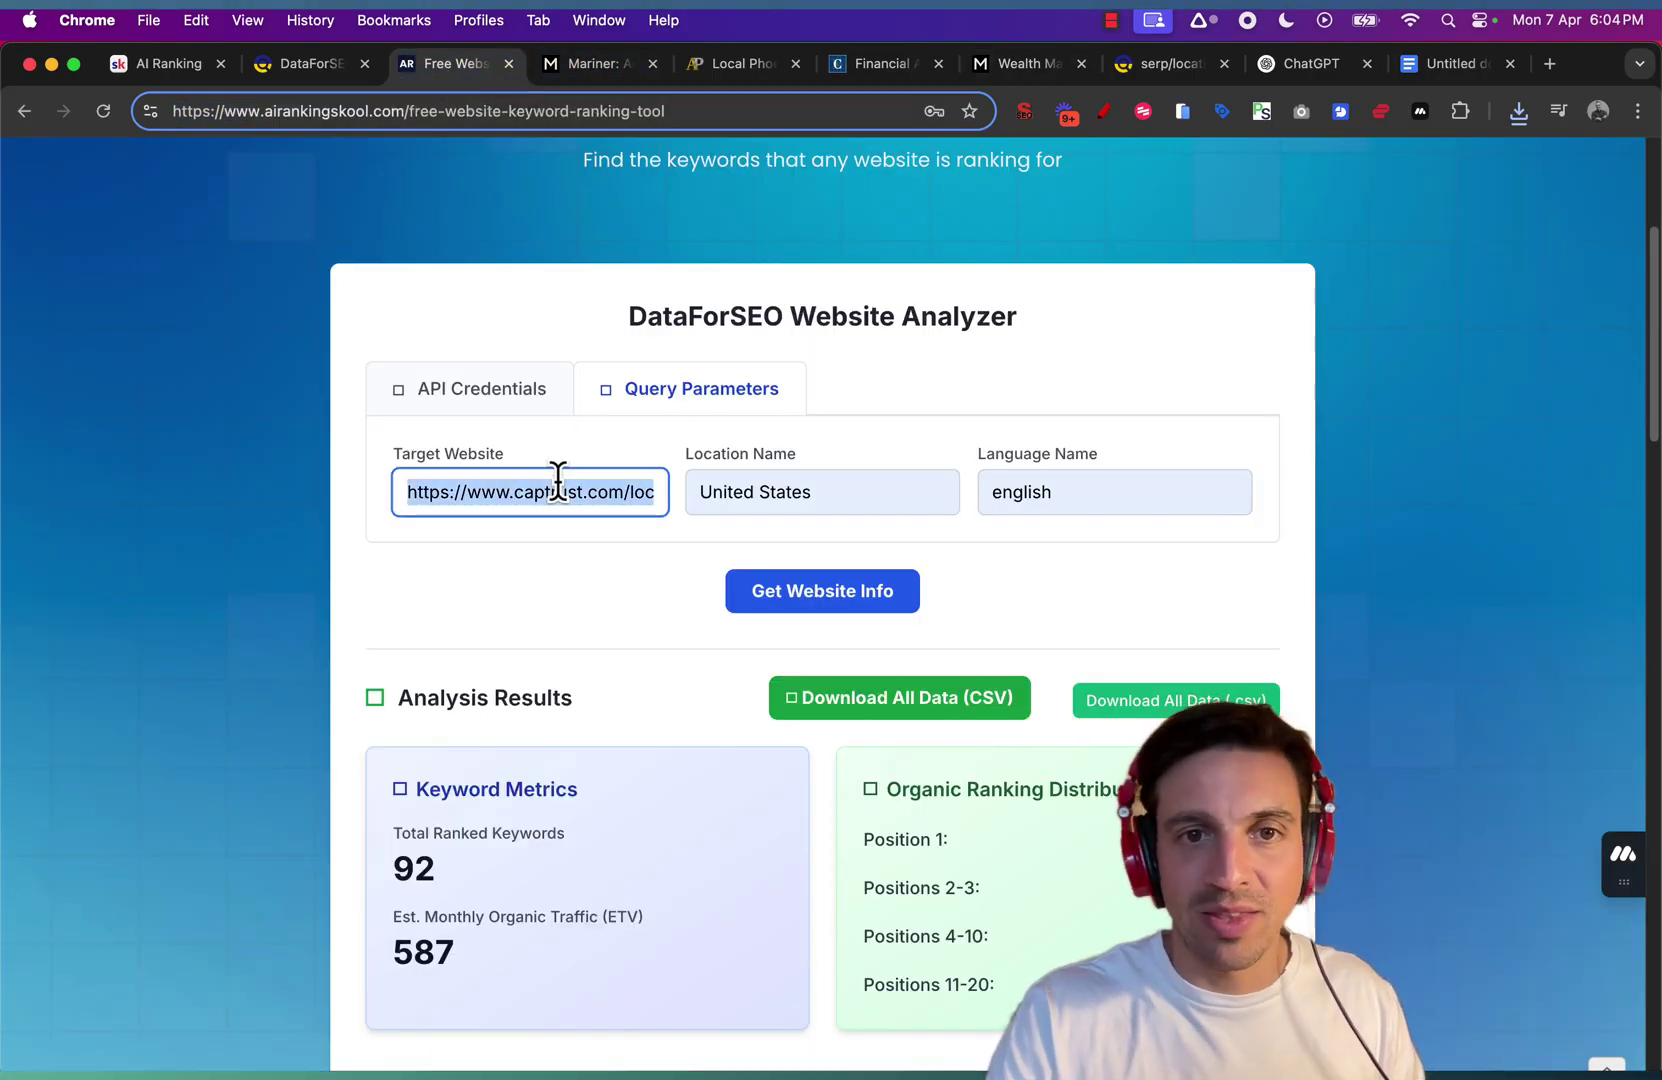
key(super+v)
click(862, 600)
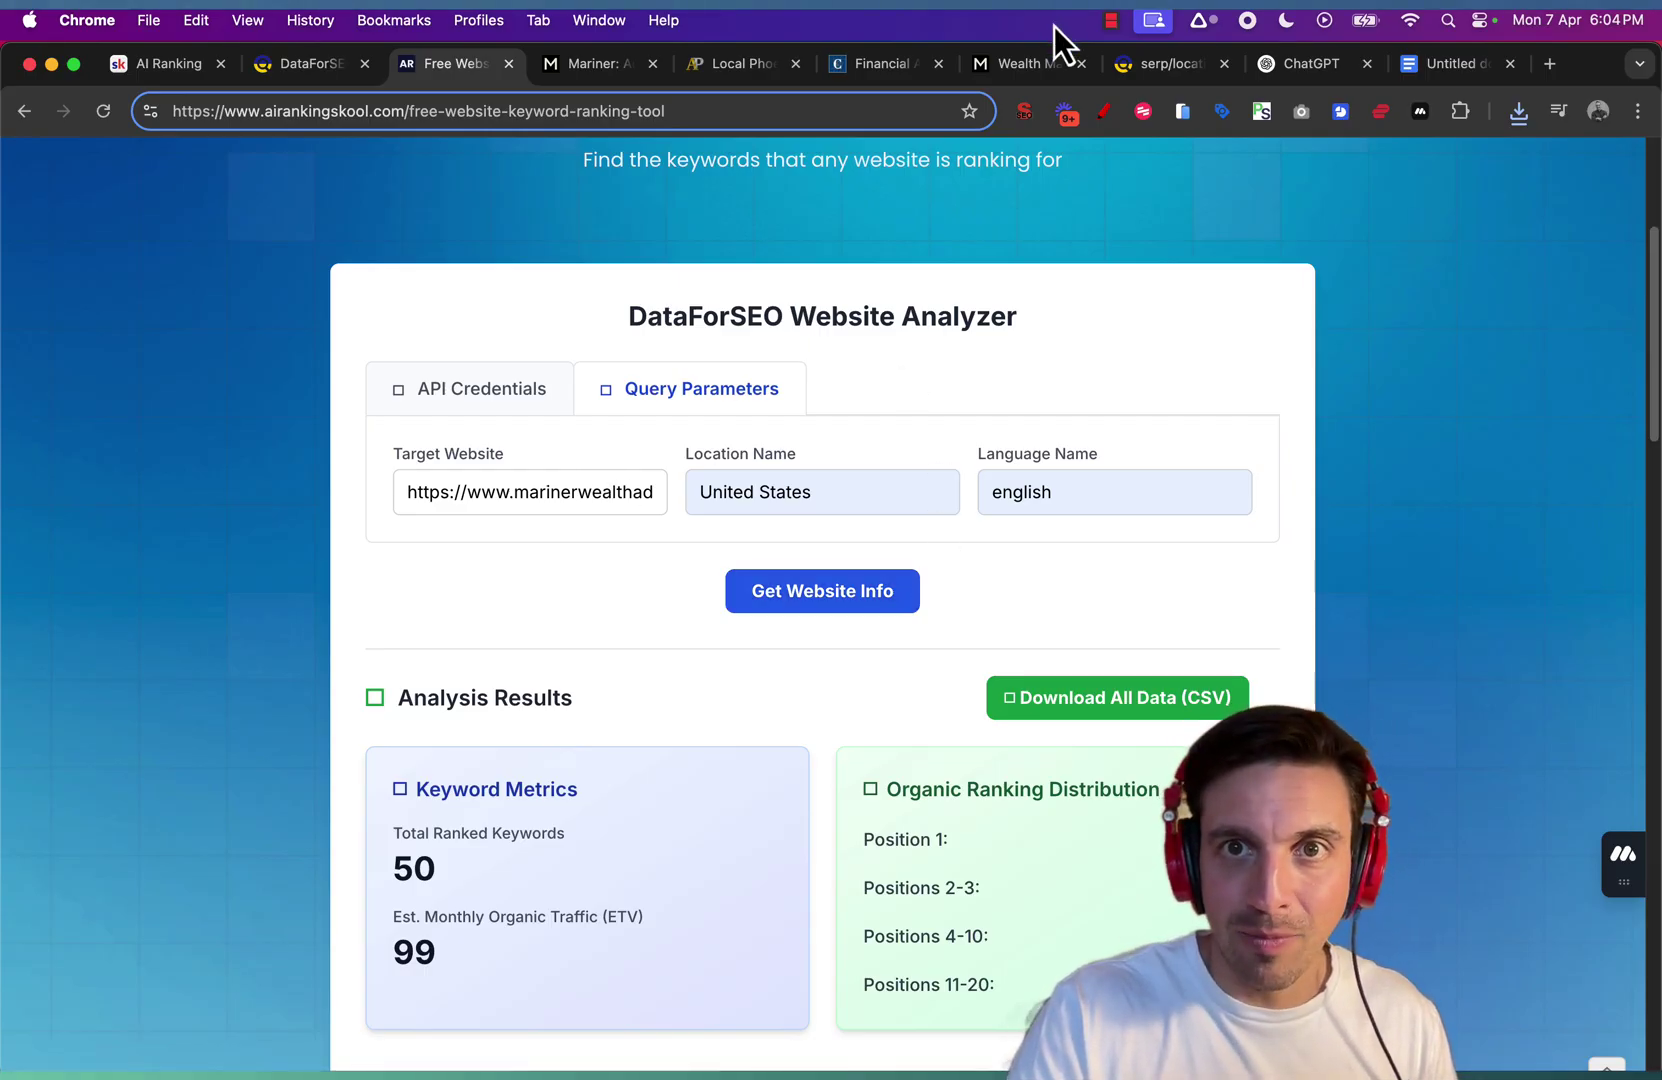
click(1030, 63)
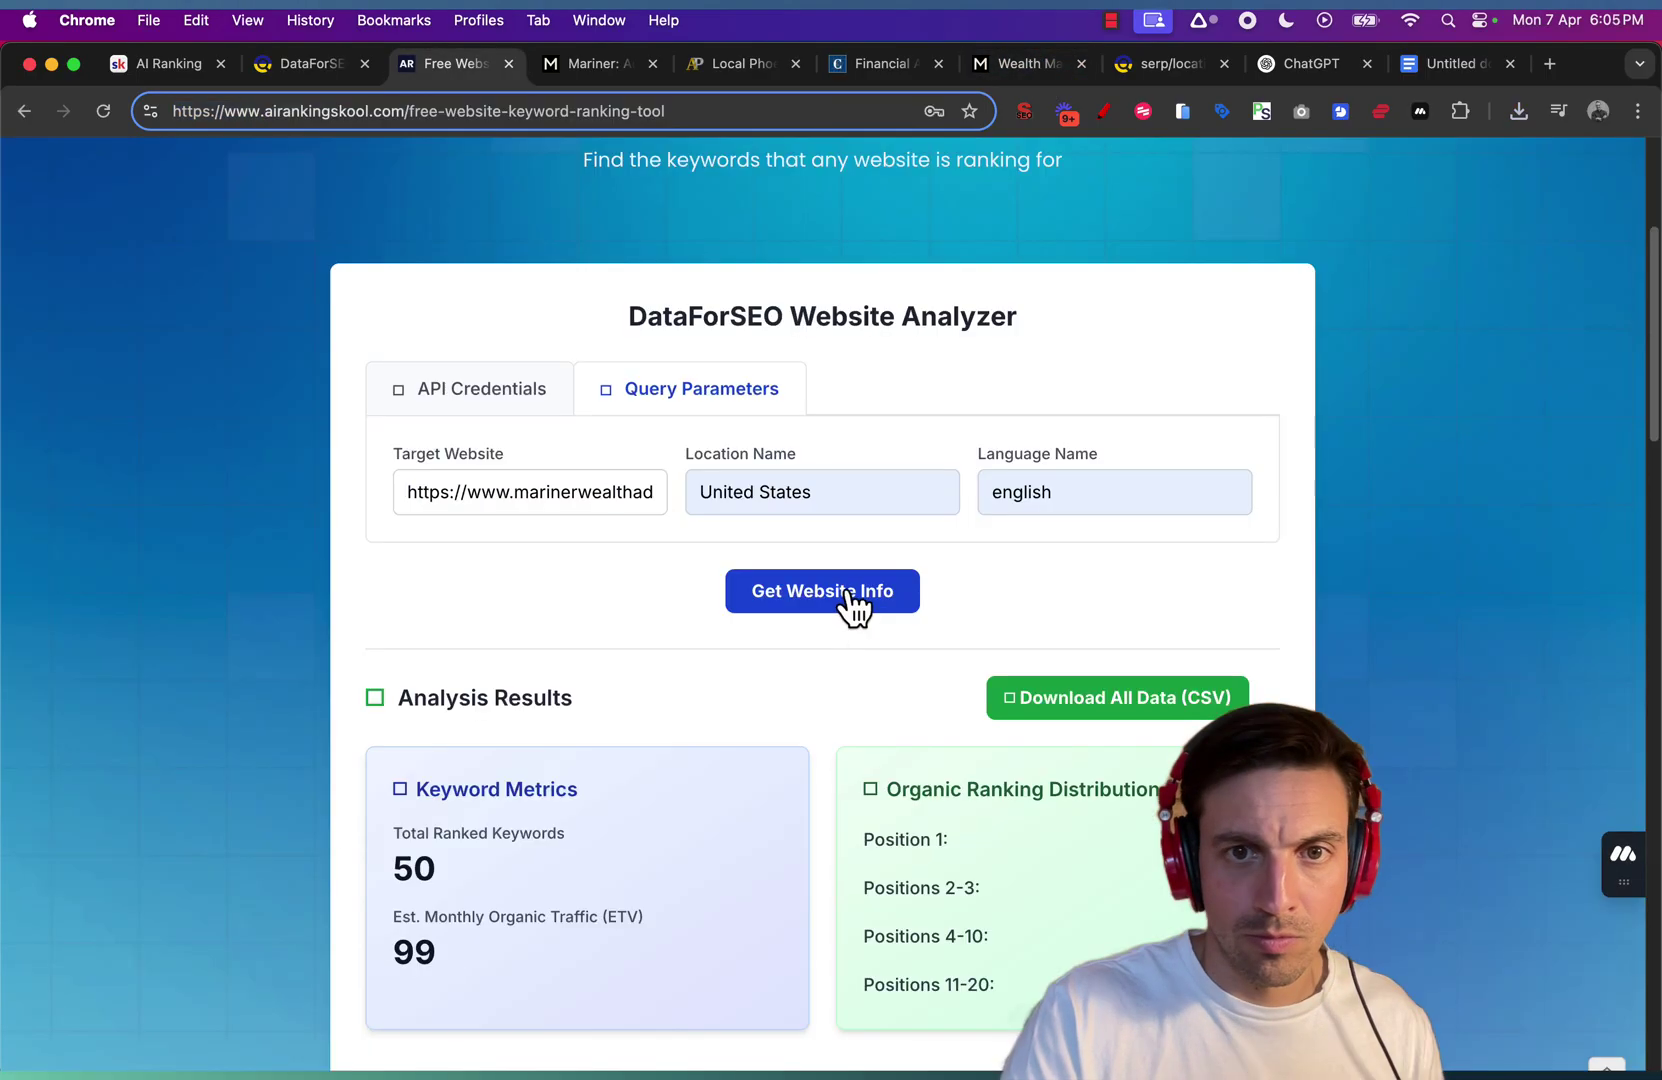
click(849, 603)
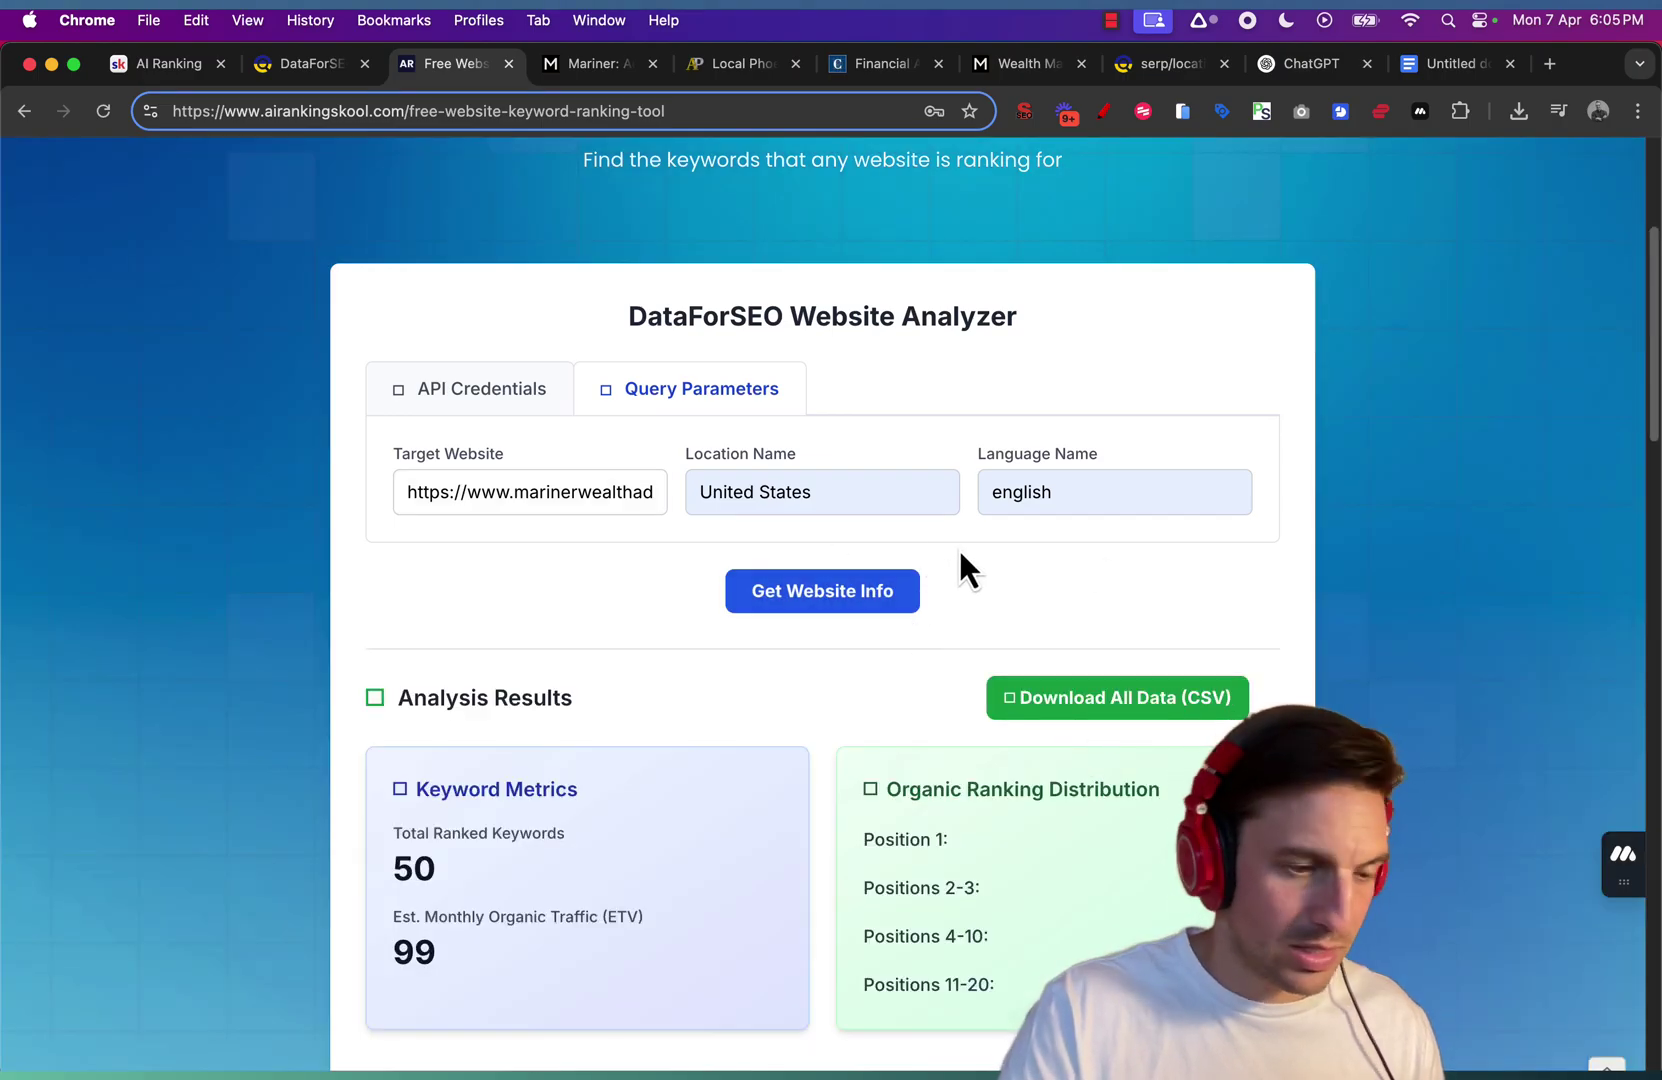
click(1145, 715)
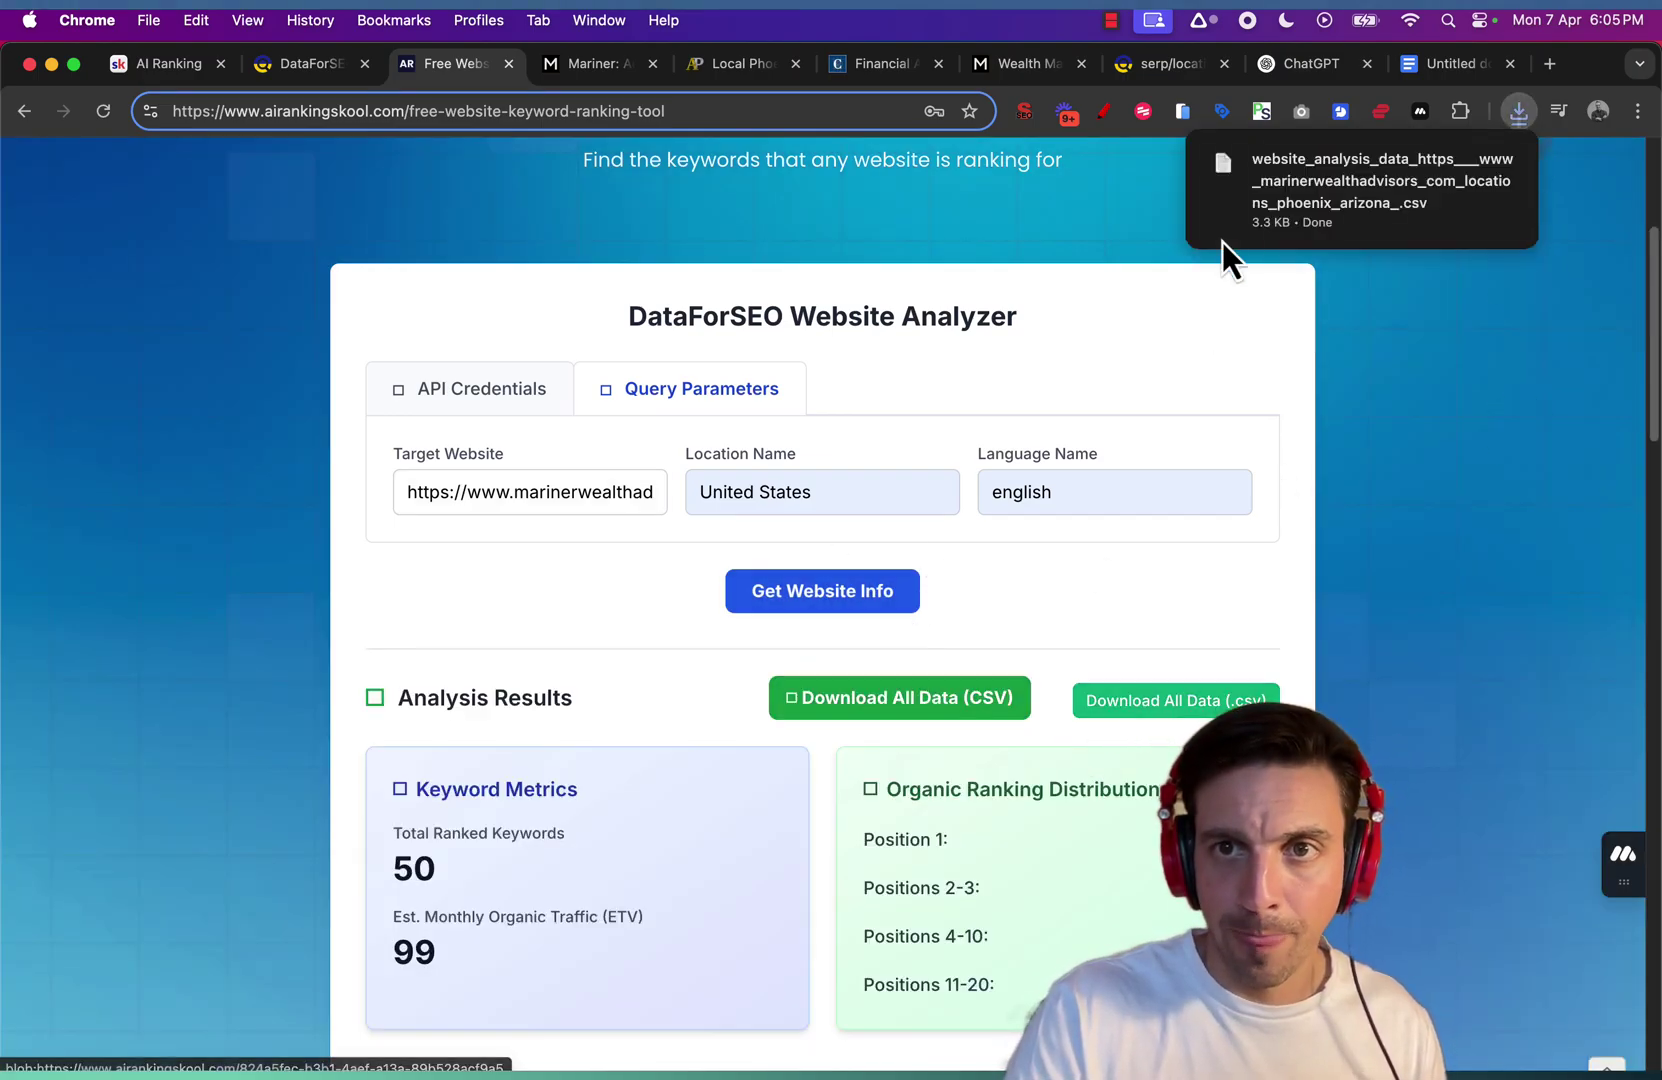
drag(1300, 185, 1050, 500)
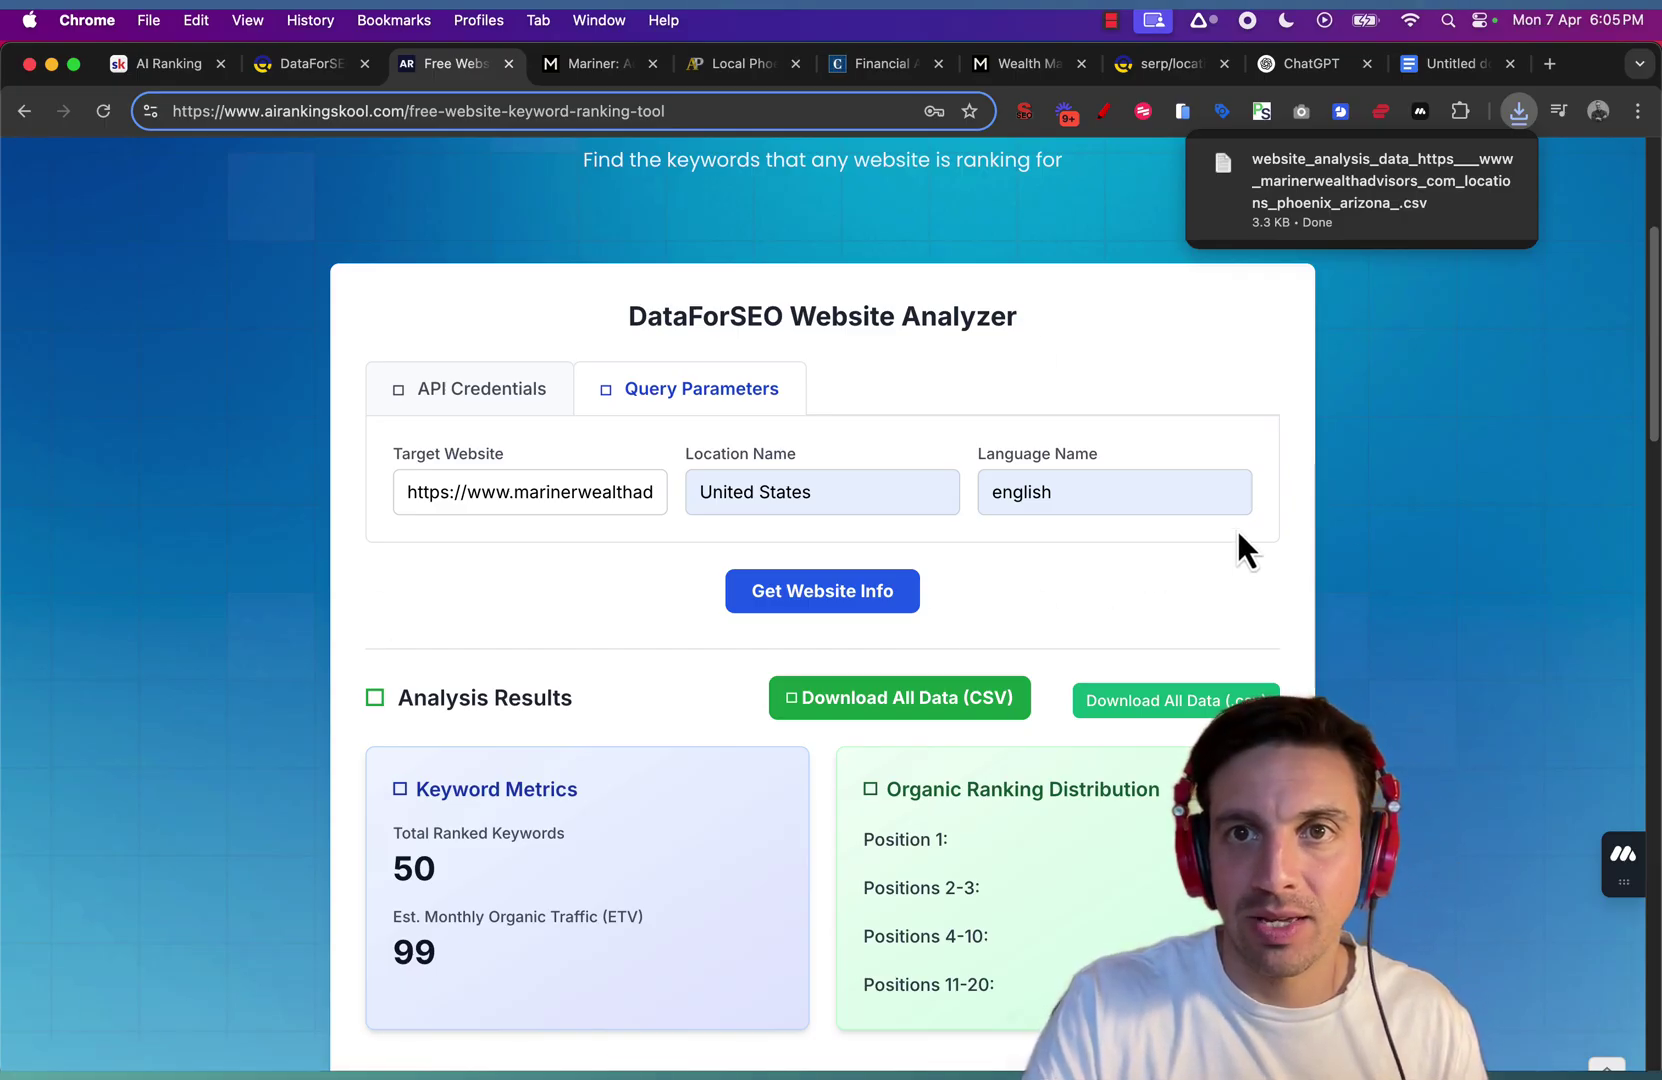
In the ChatGPT chat holding the SEO prompt, check the model list and keep GPT-4o
click(1310, 63)
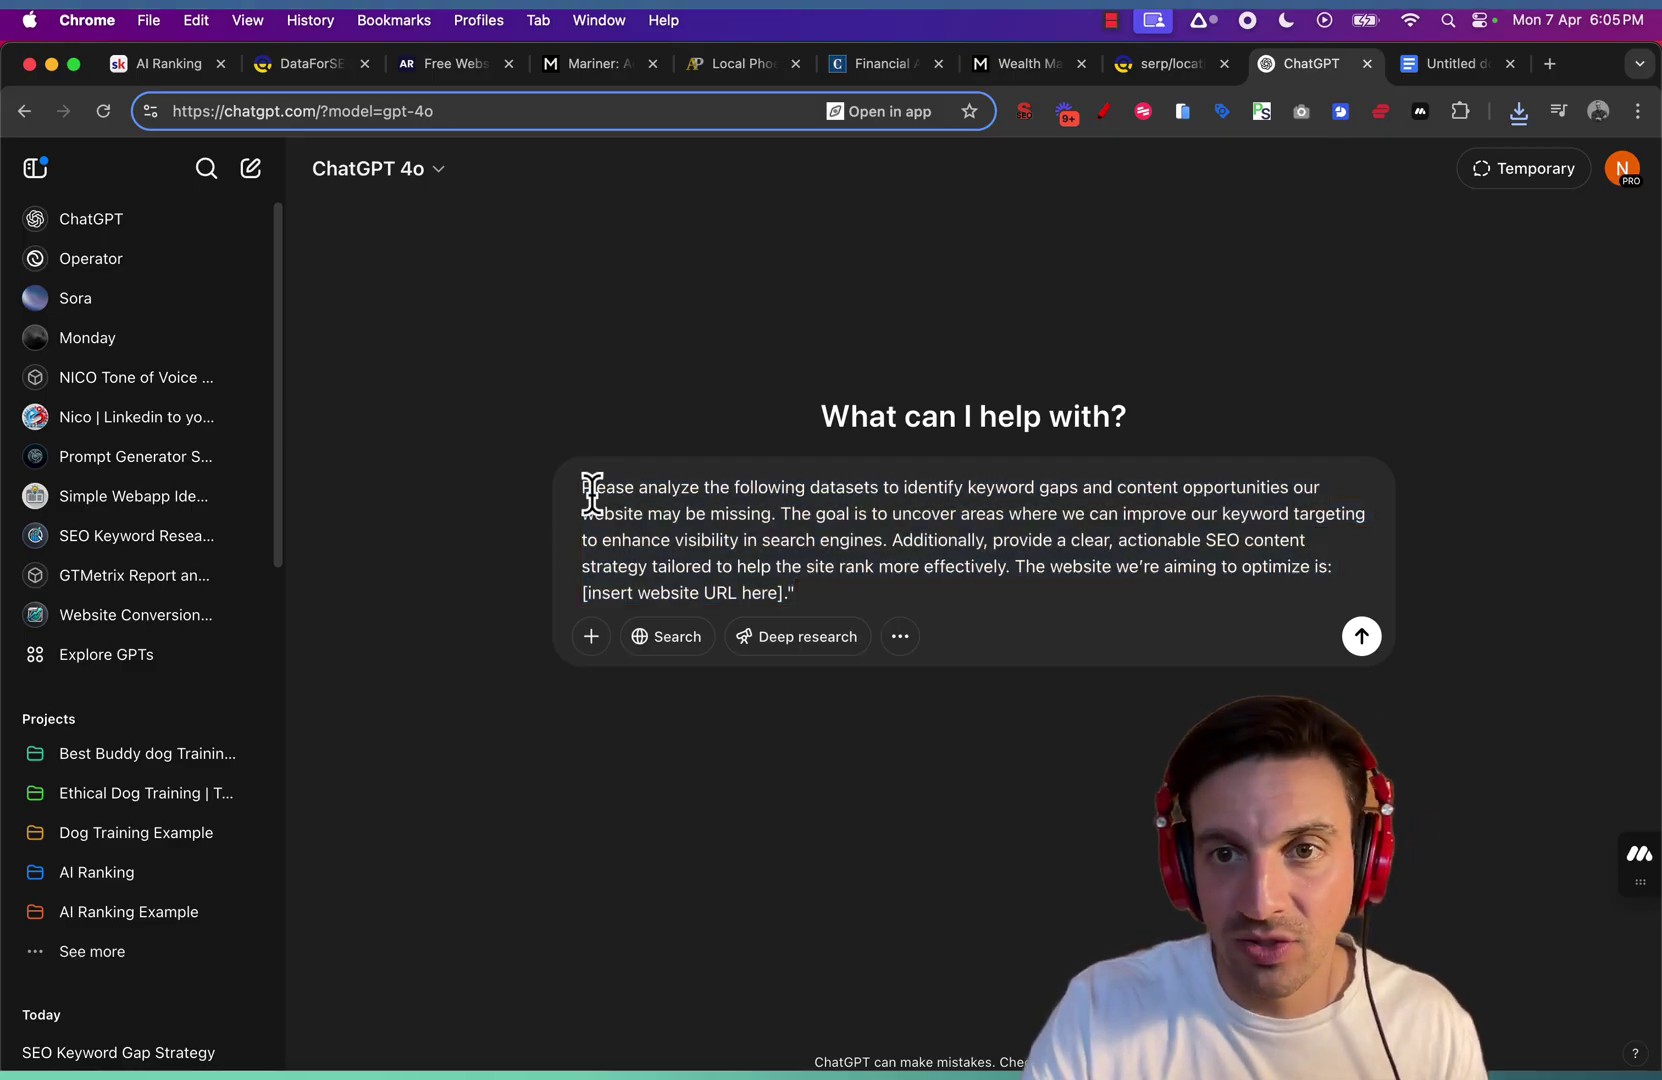
click(407, 194)
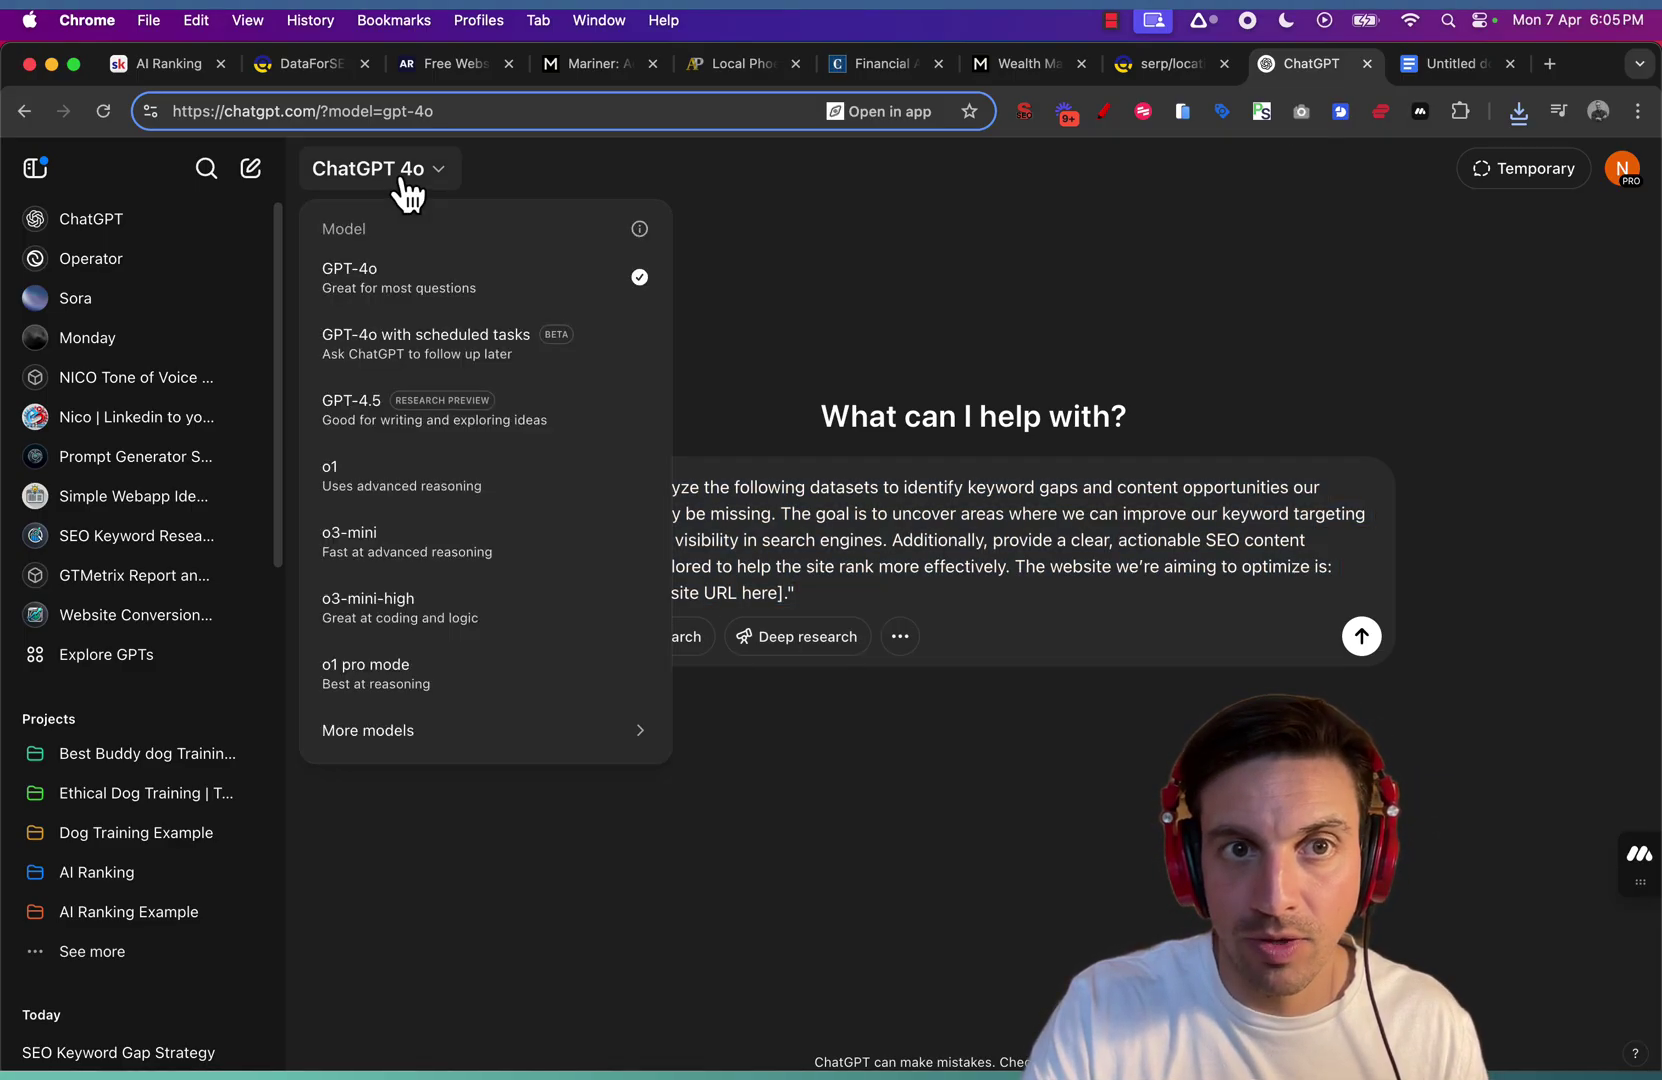
click(407, 194)
click(407, 194)
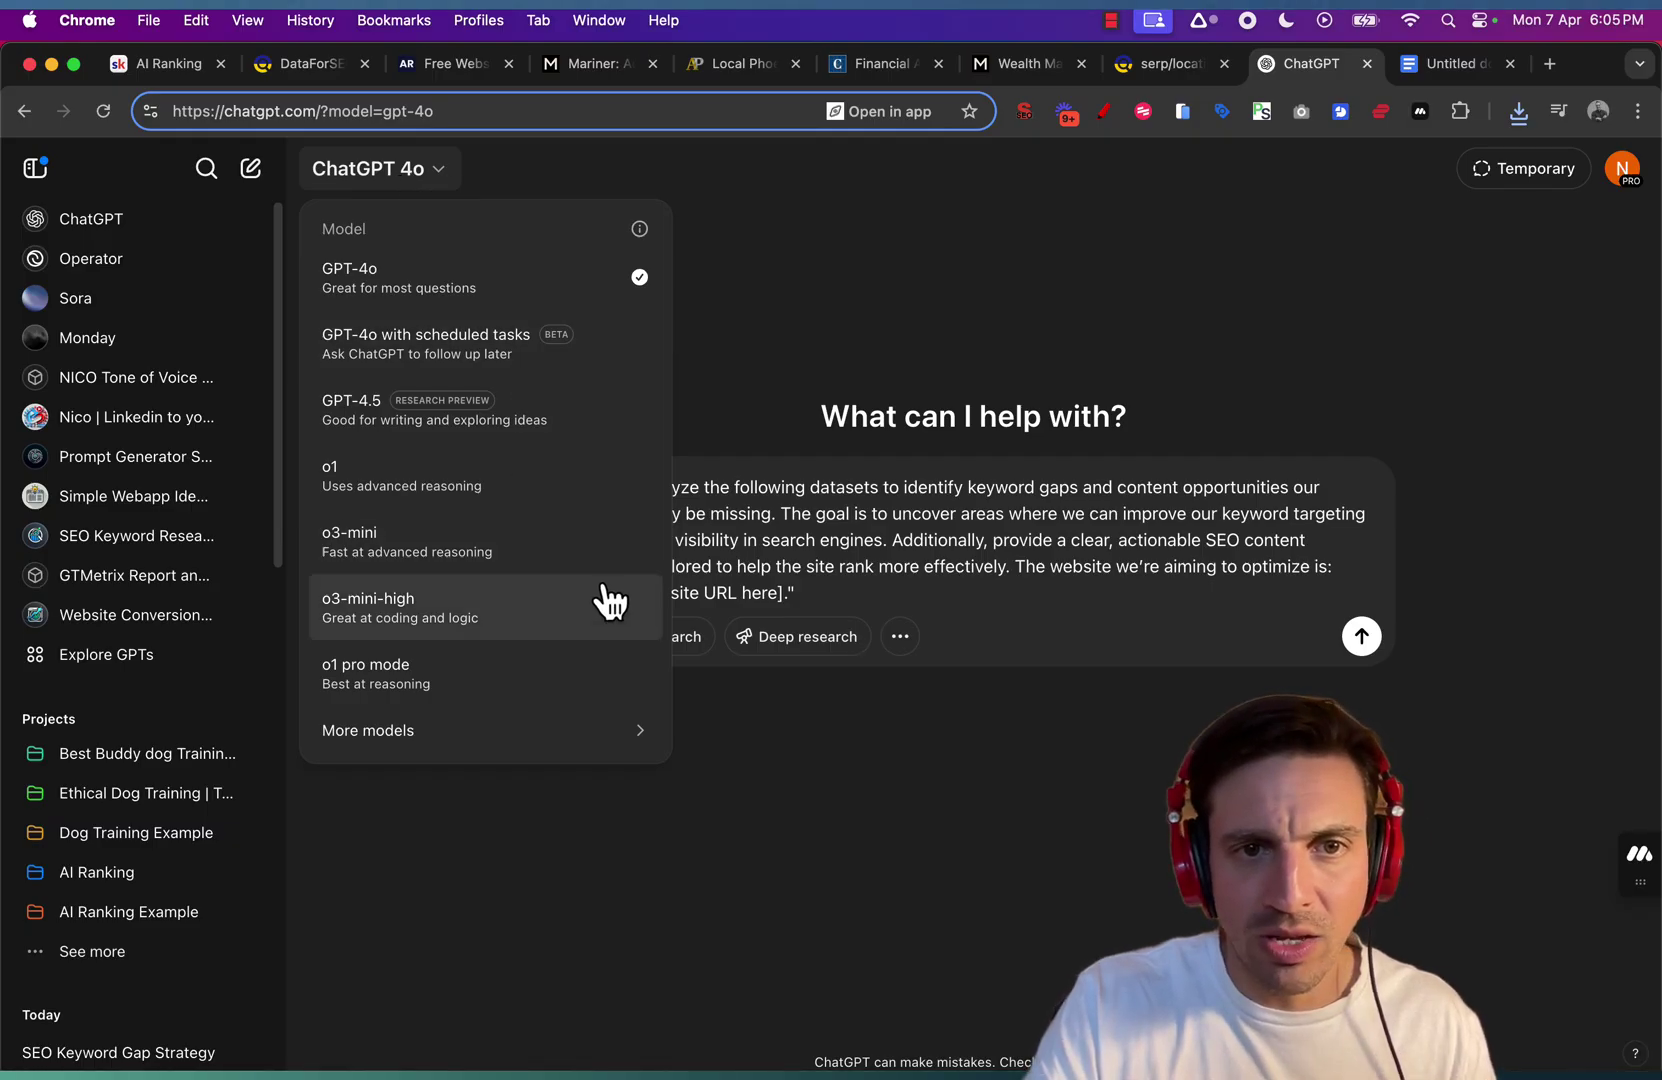
click(861, 314)
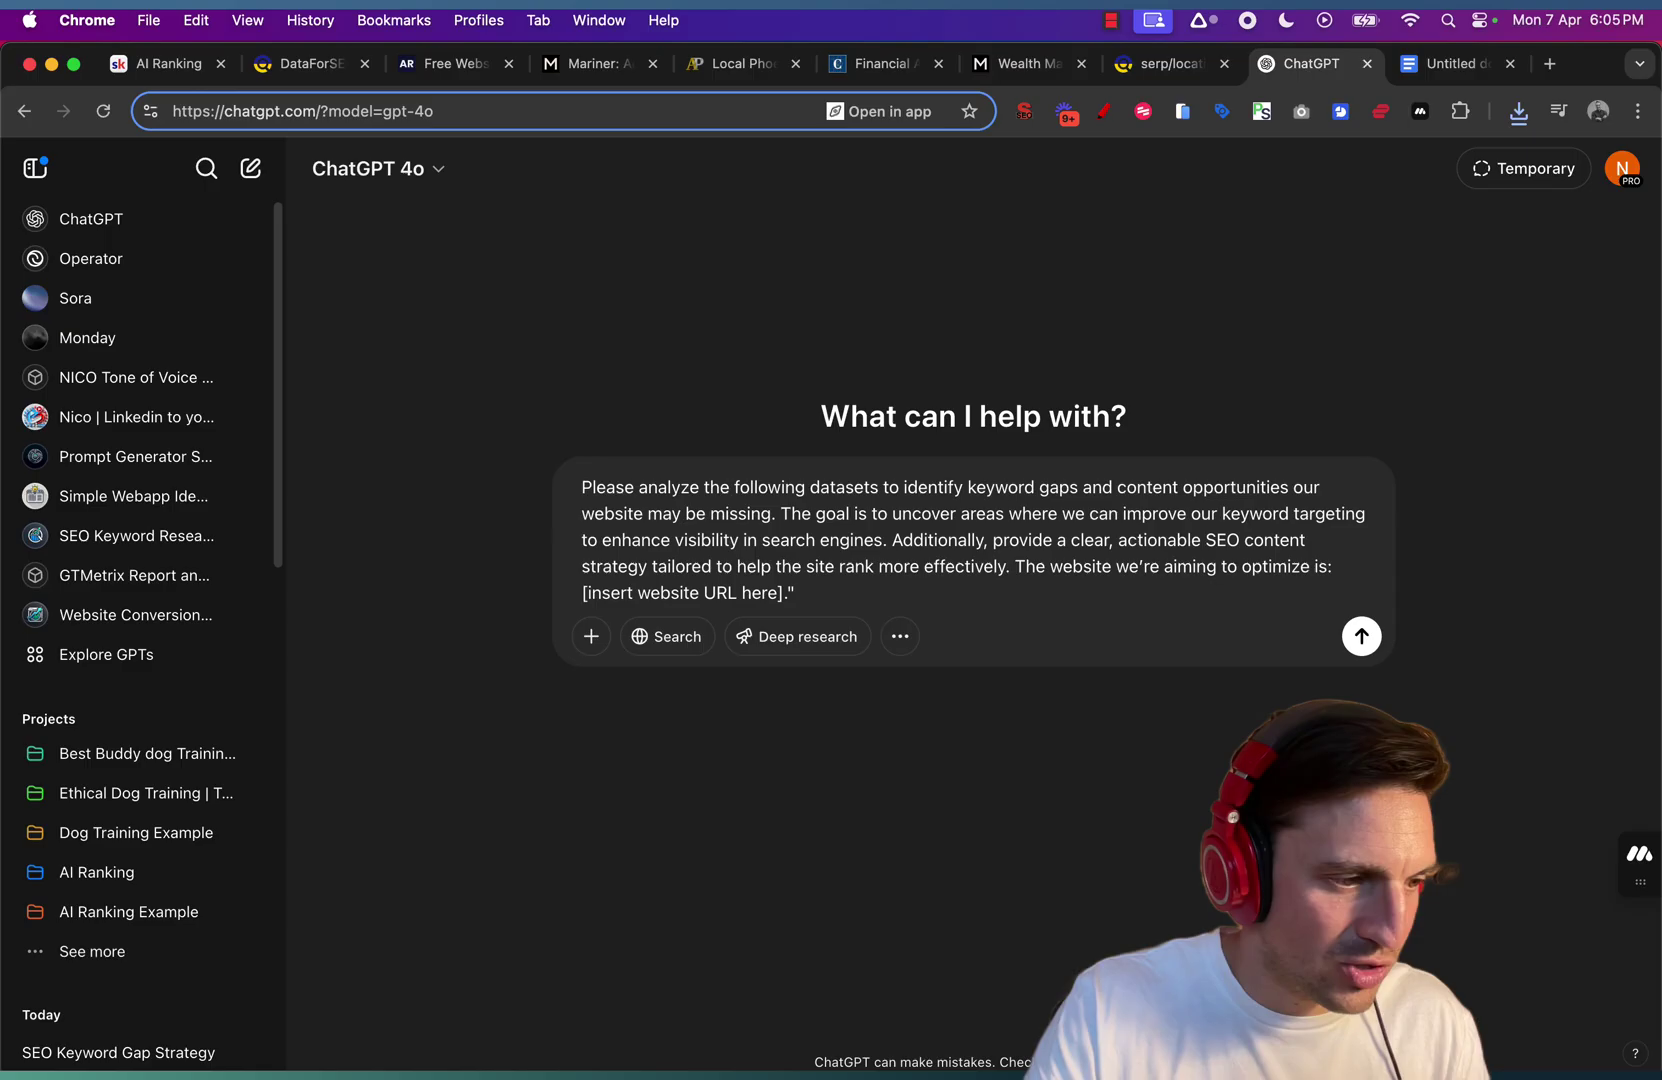
Attach the competitor keyword spreadsheets to the prompt, then go to the Skool AI Ranking page
drag(0, 1000, 1184, 592)
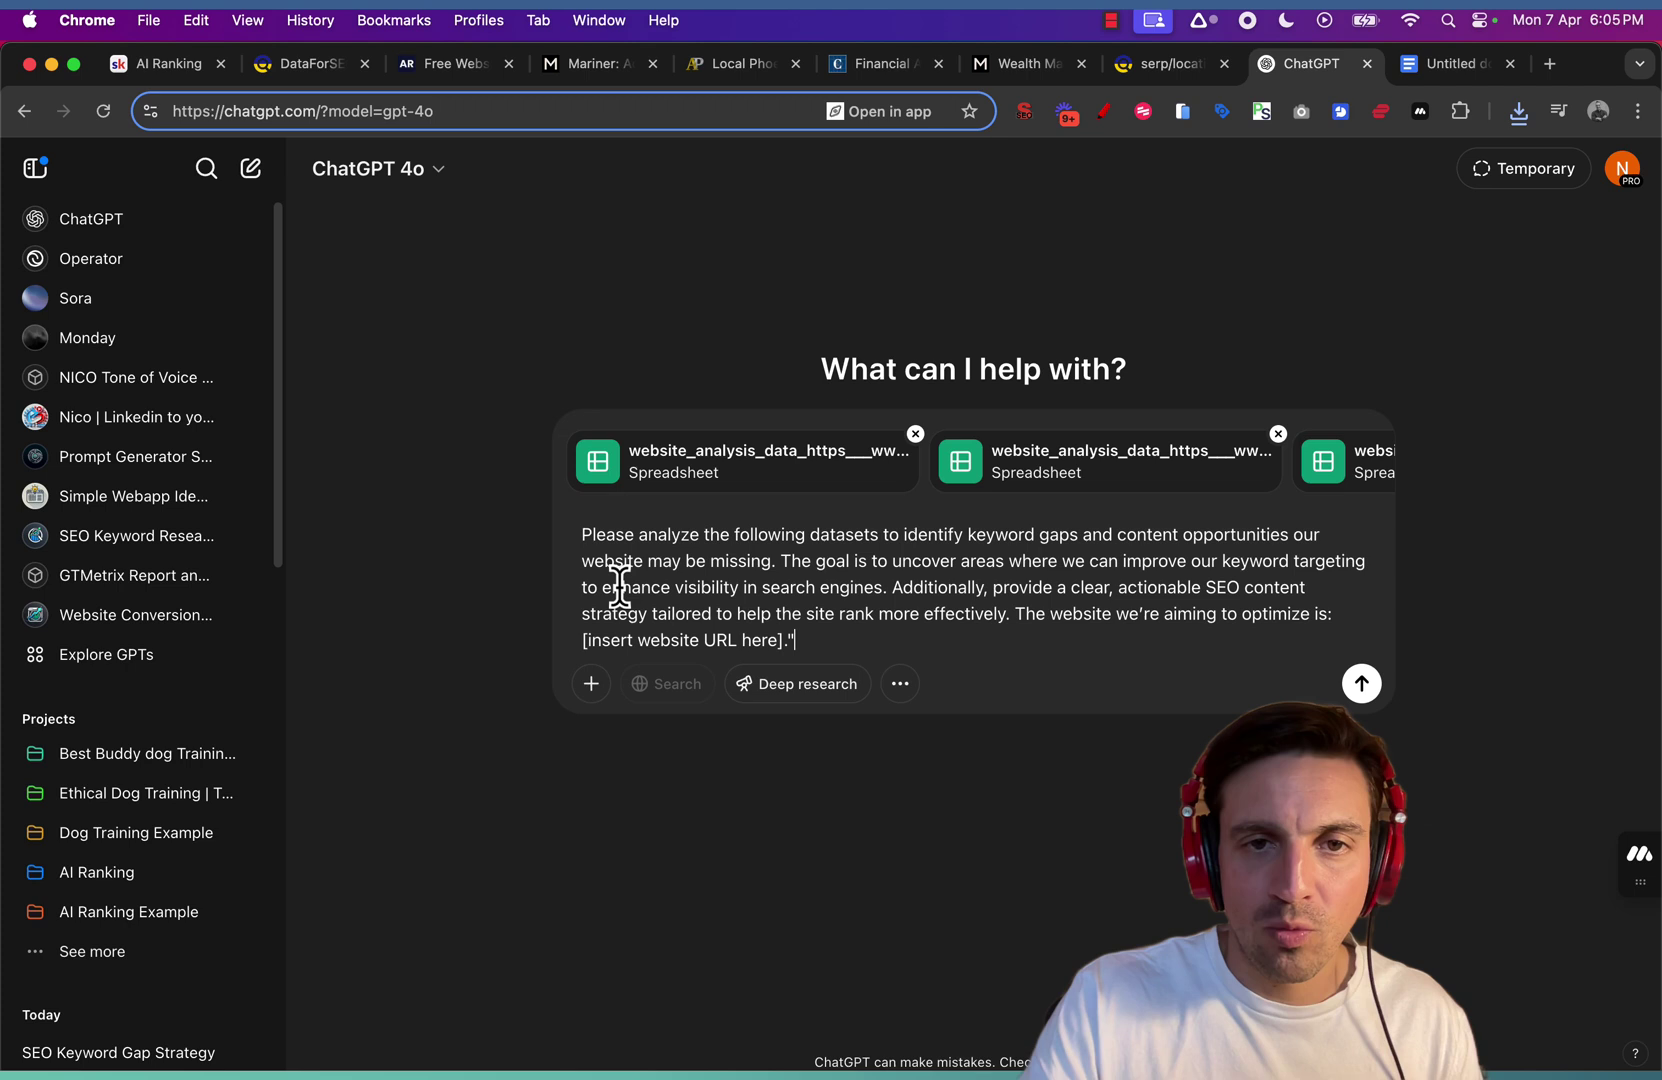
click(780, 650)
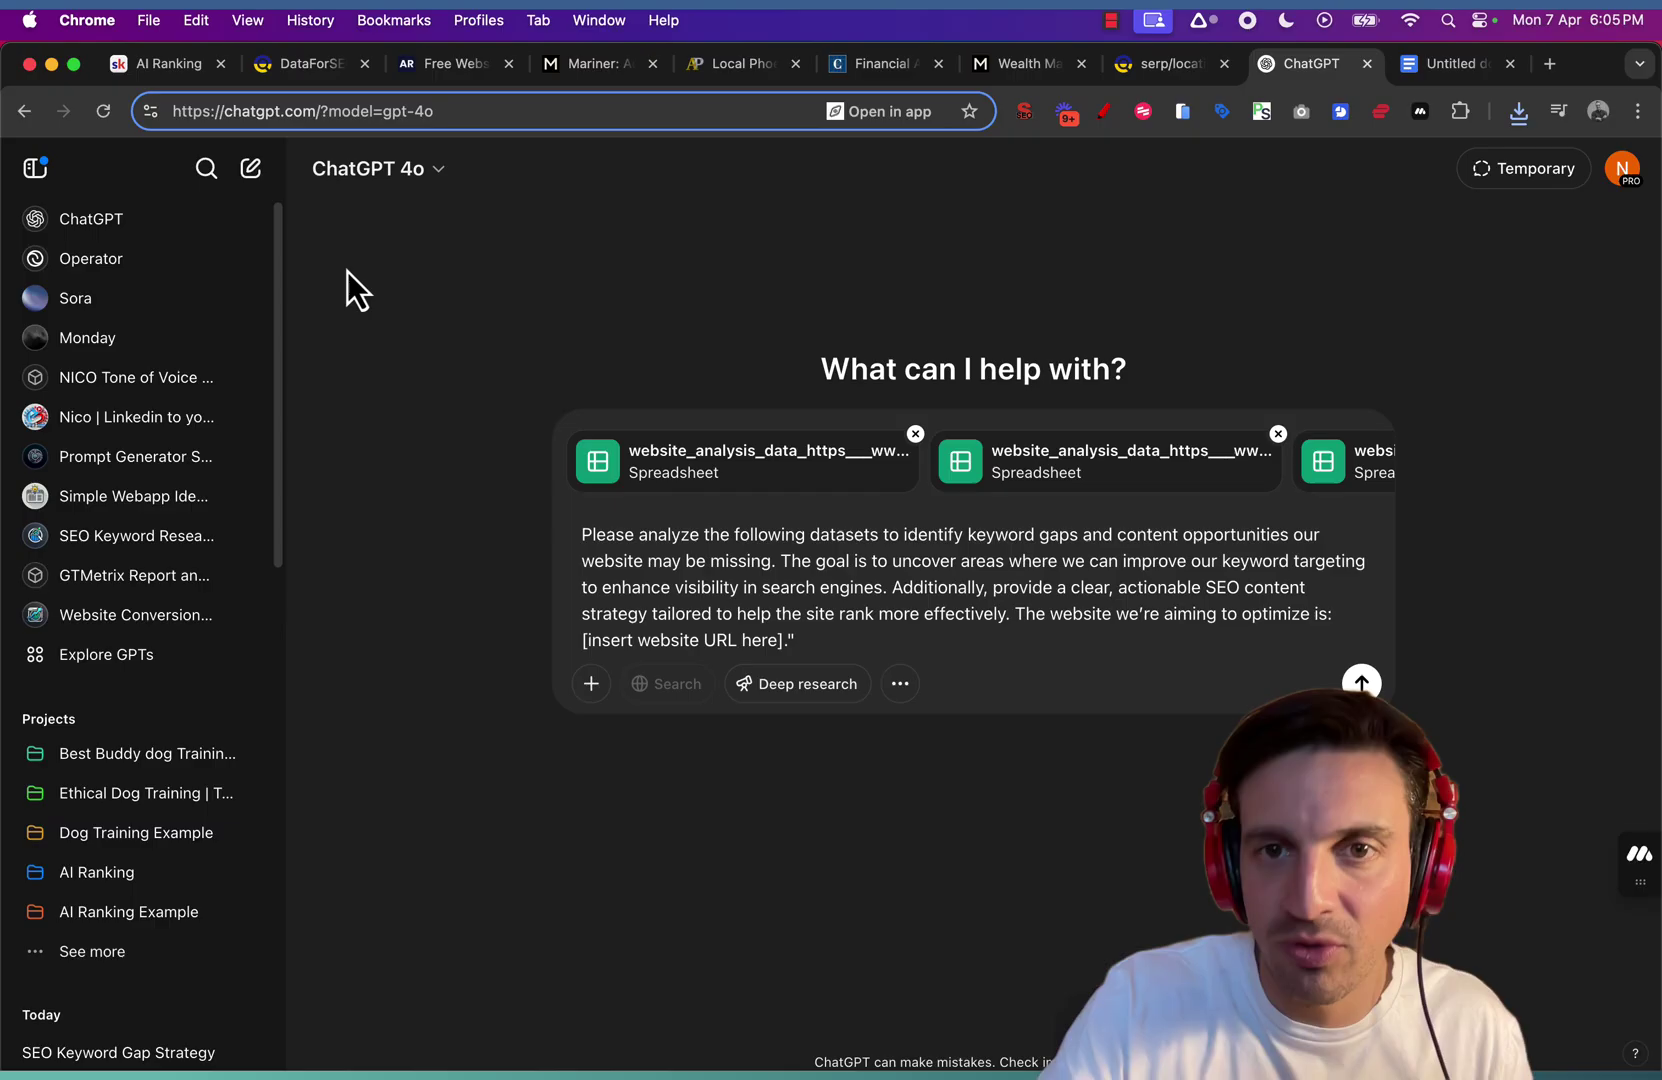
click(158, 77)
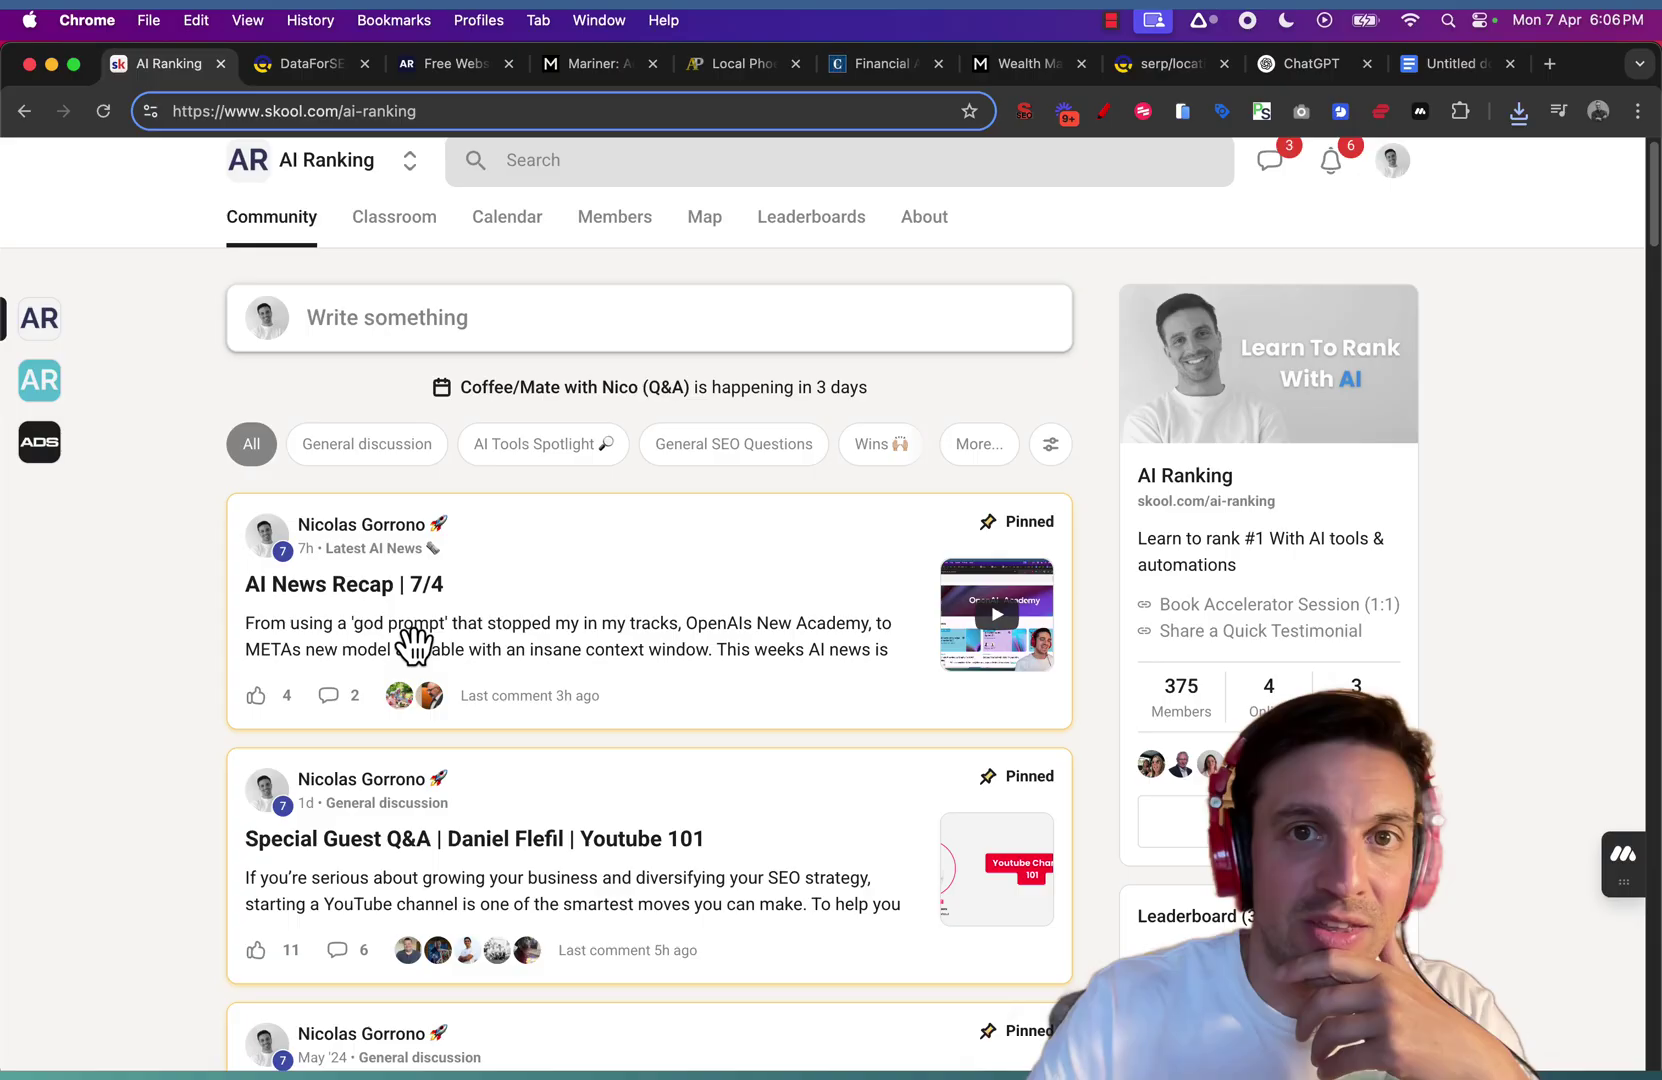
Scroll the Skool AI Ranking feed, then return to the ChatGPT prompt with its spreadsheets
scroll(413, 645, up, 1)
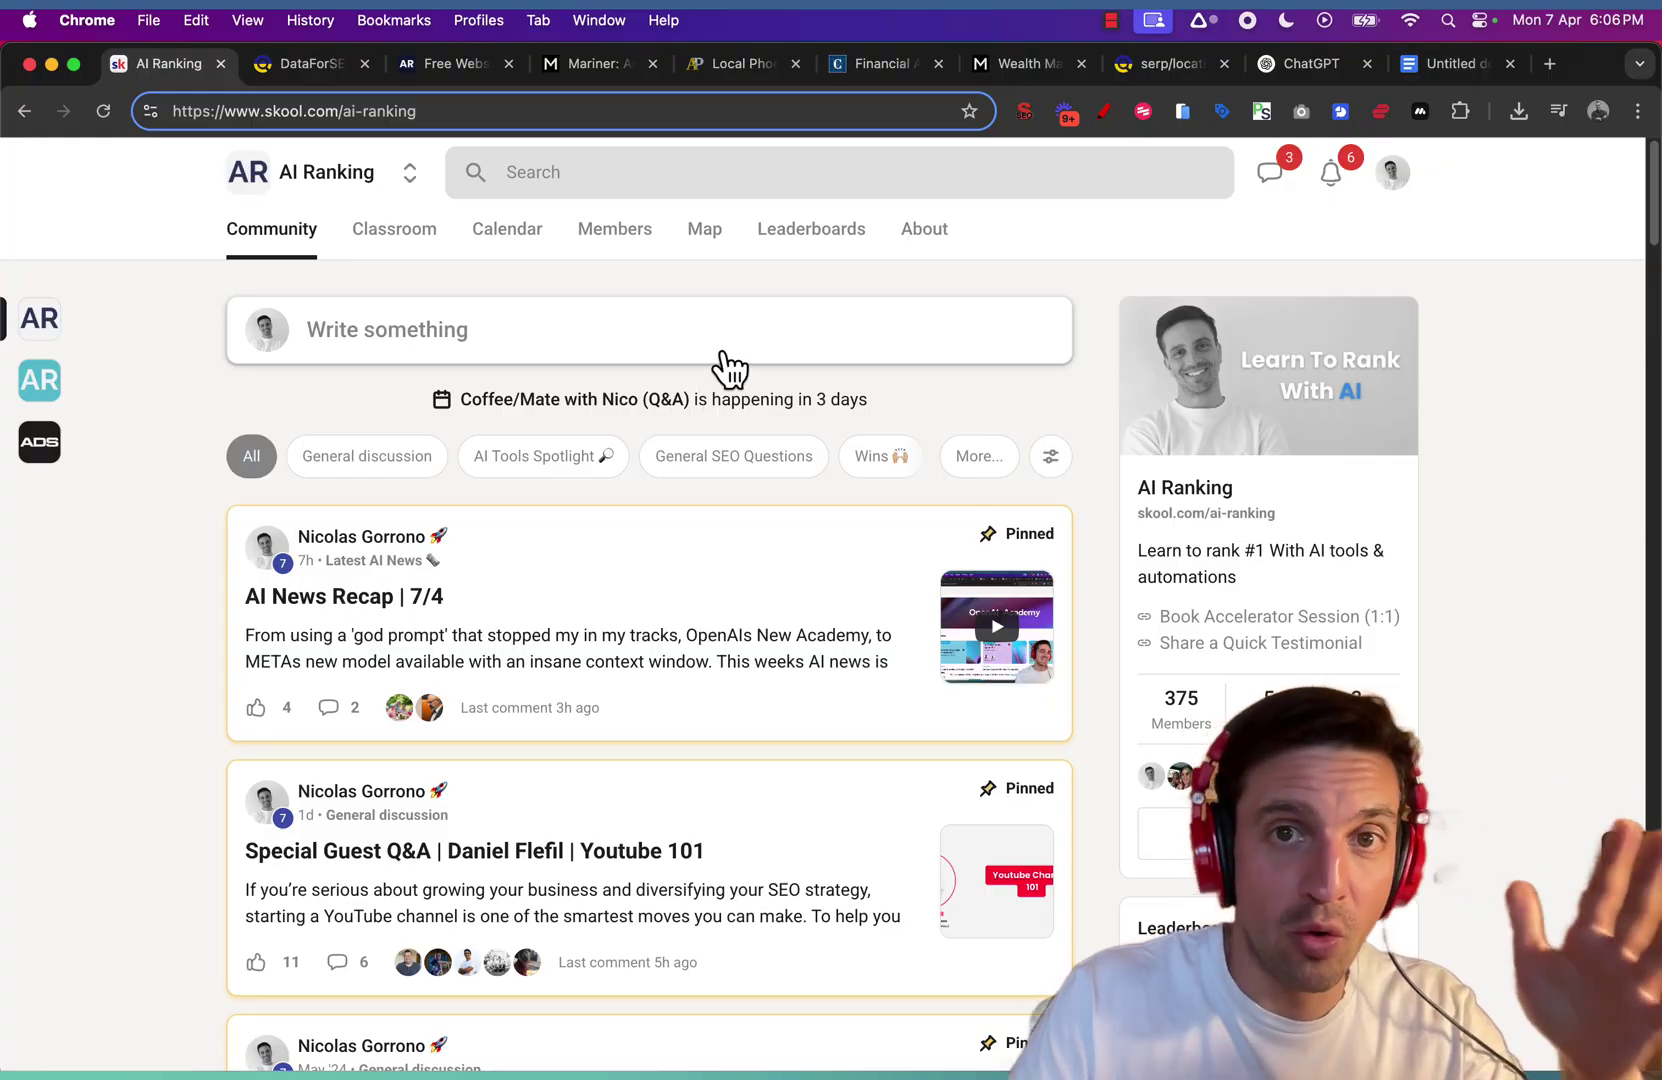
click(1285, 66)
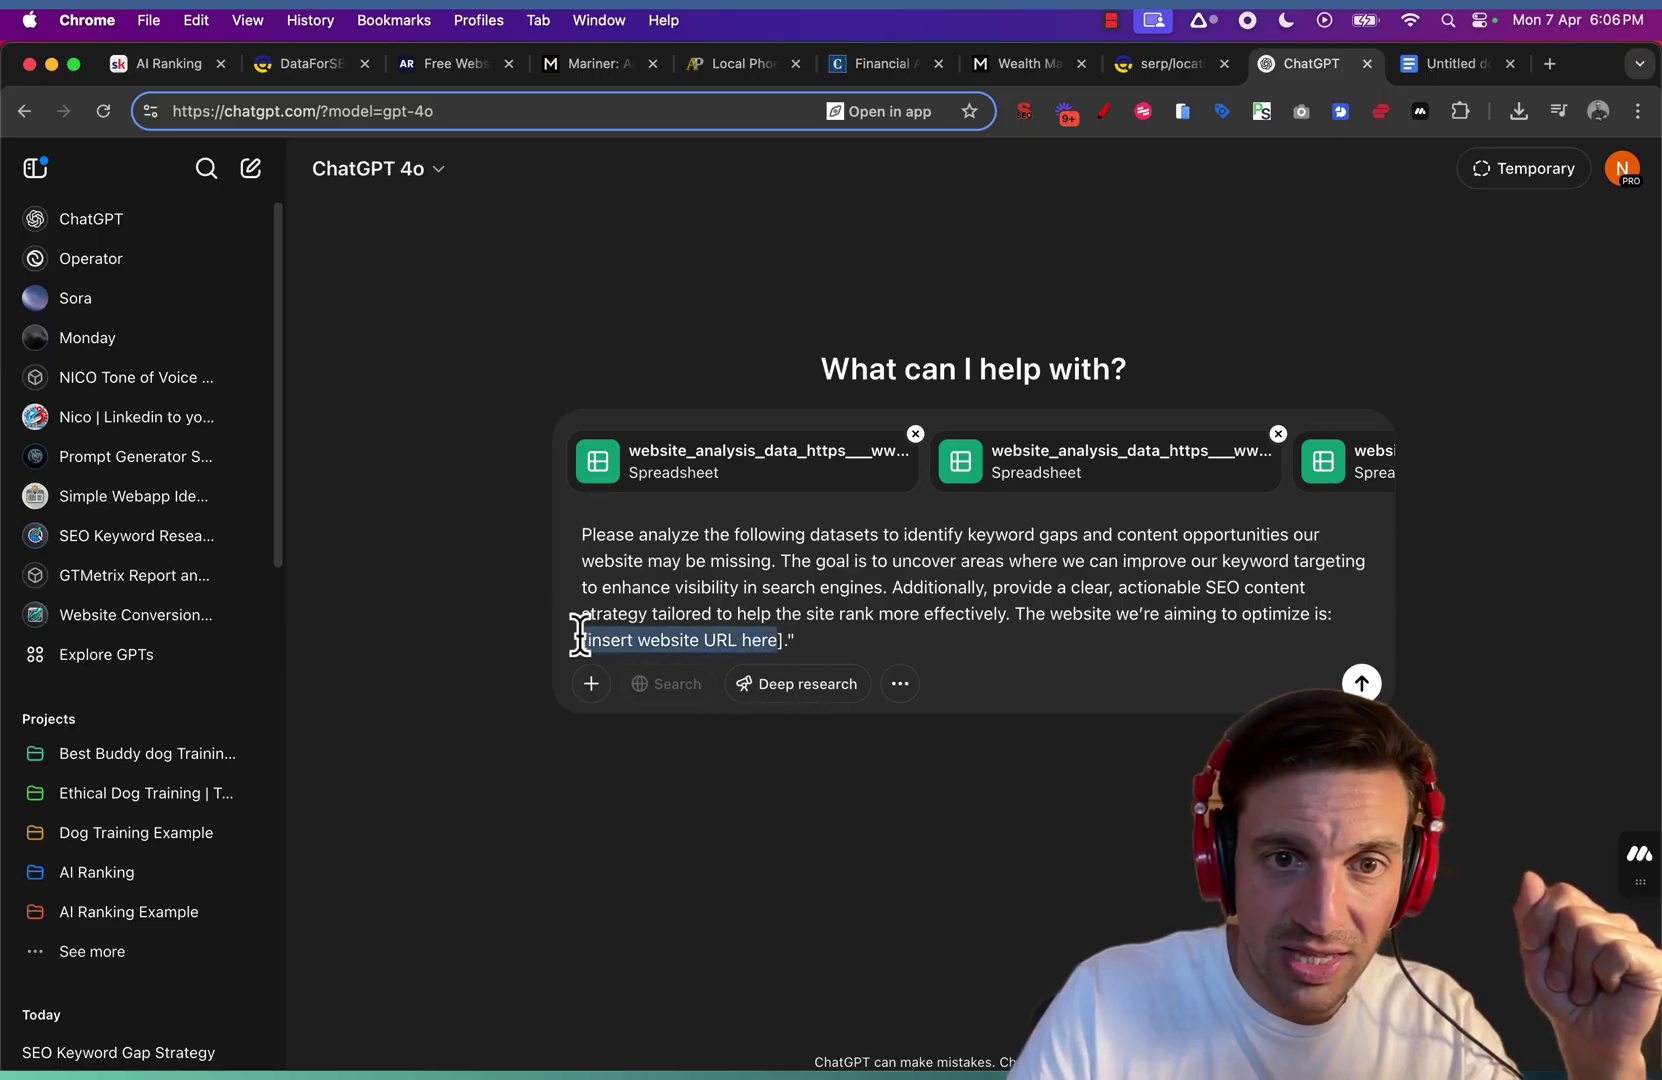
Paste the Mariner Phoenix page URL over the prompt's placeholder and send it with the spreadsheets
click(1008, 66)
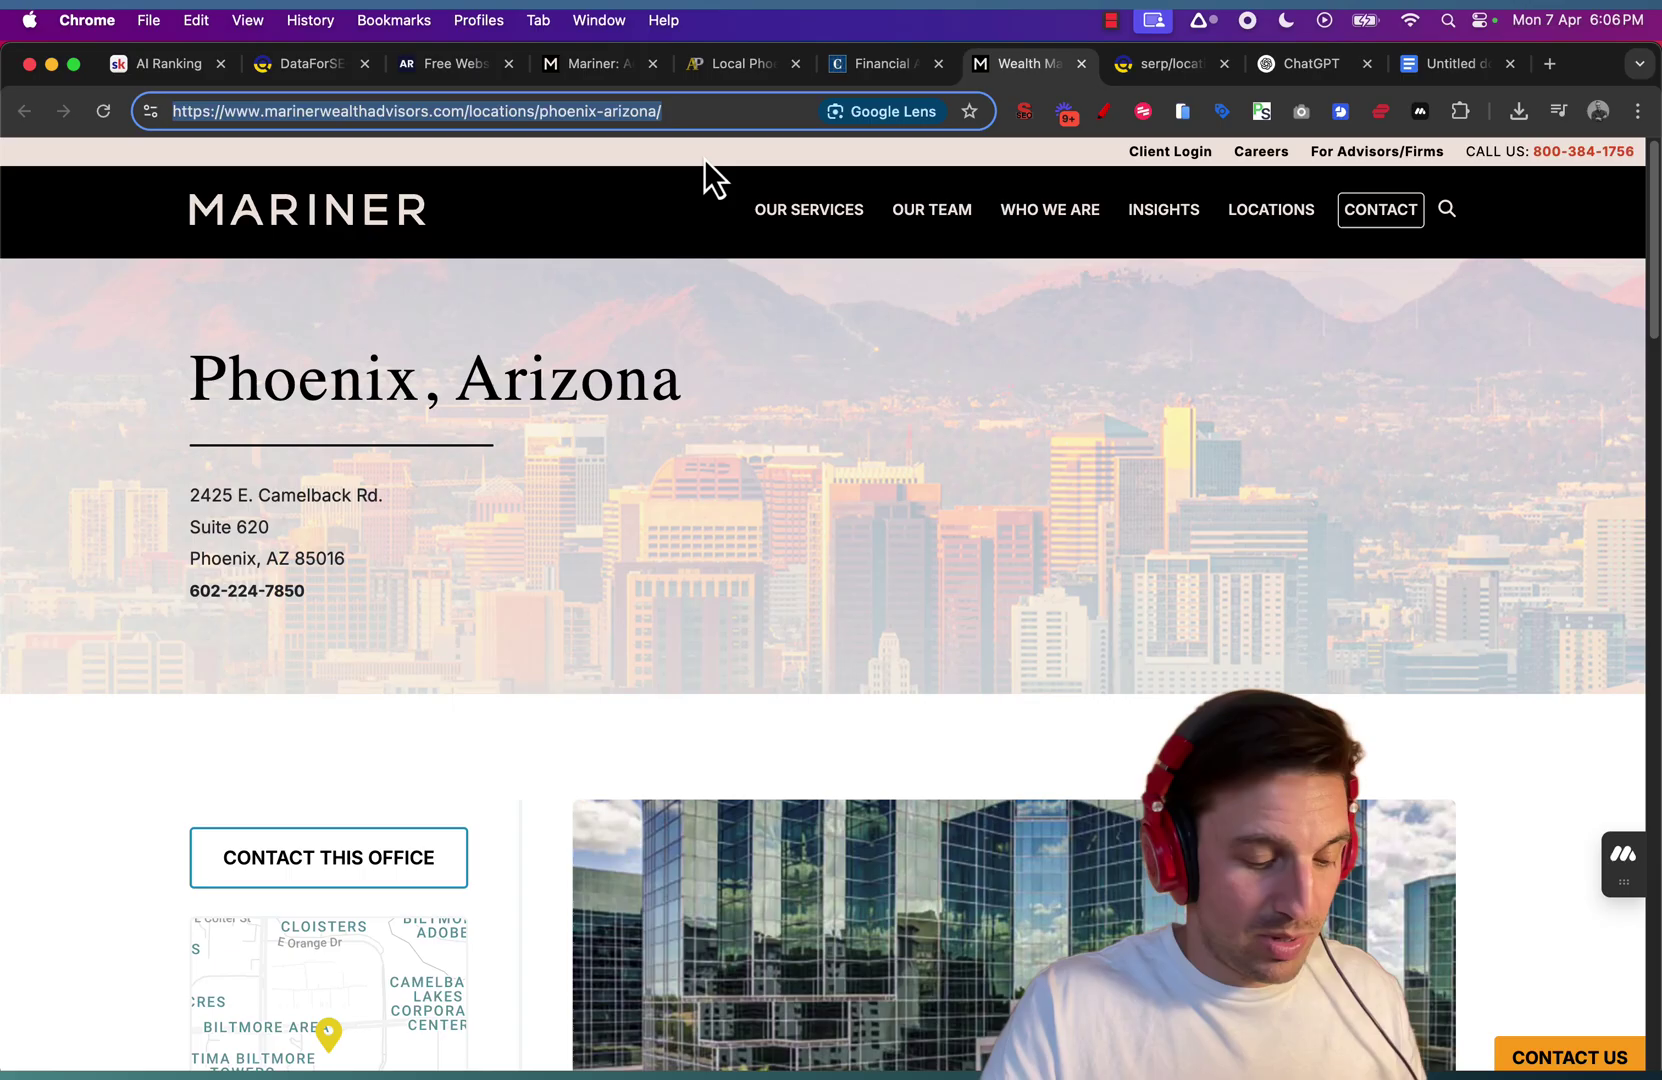
click(1300, 77)
text(https://www.marinerwealthadvisors.com/locations/phoenix-arizona/)
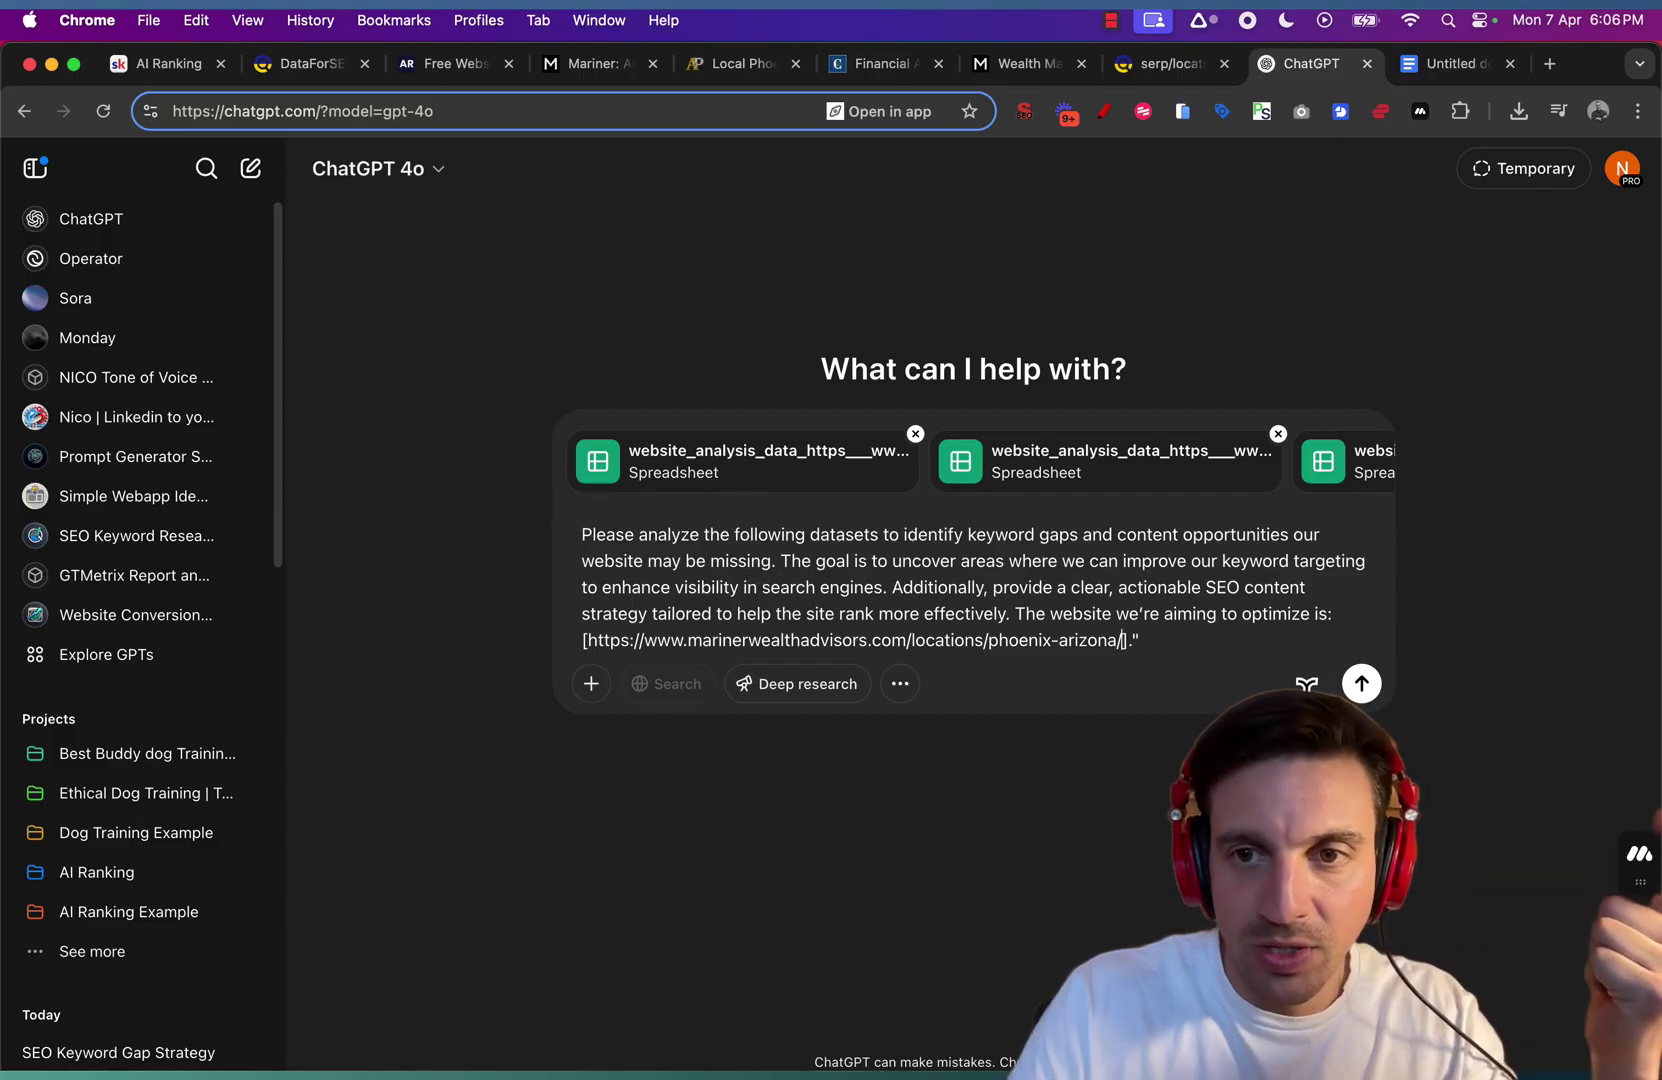
click(1363, 685)
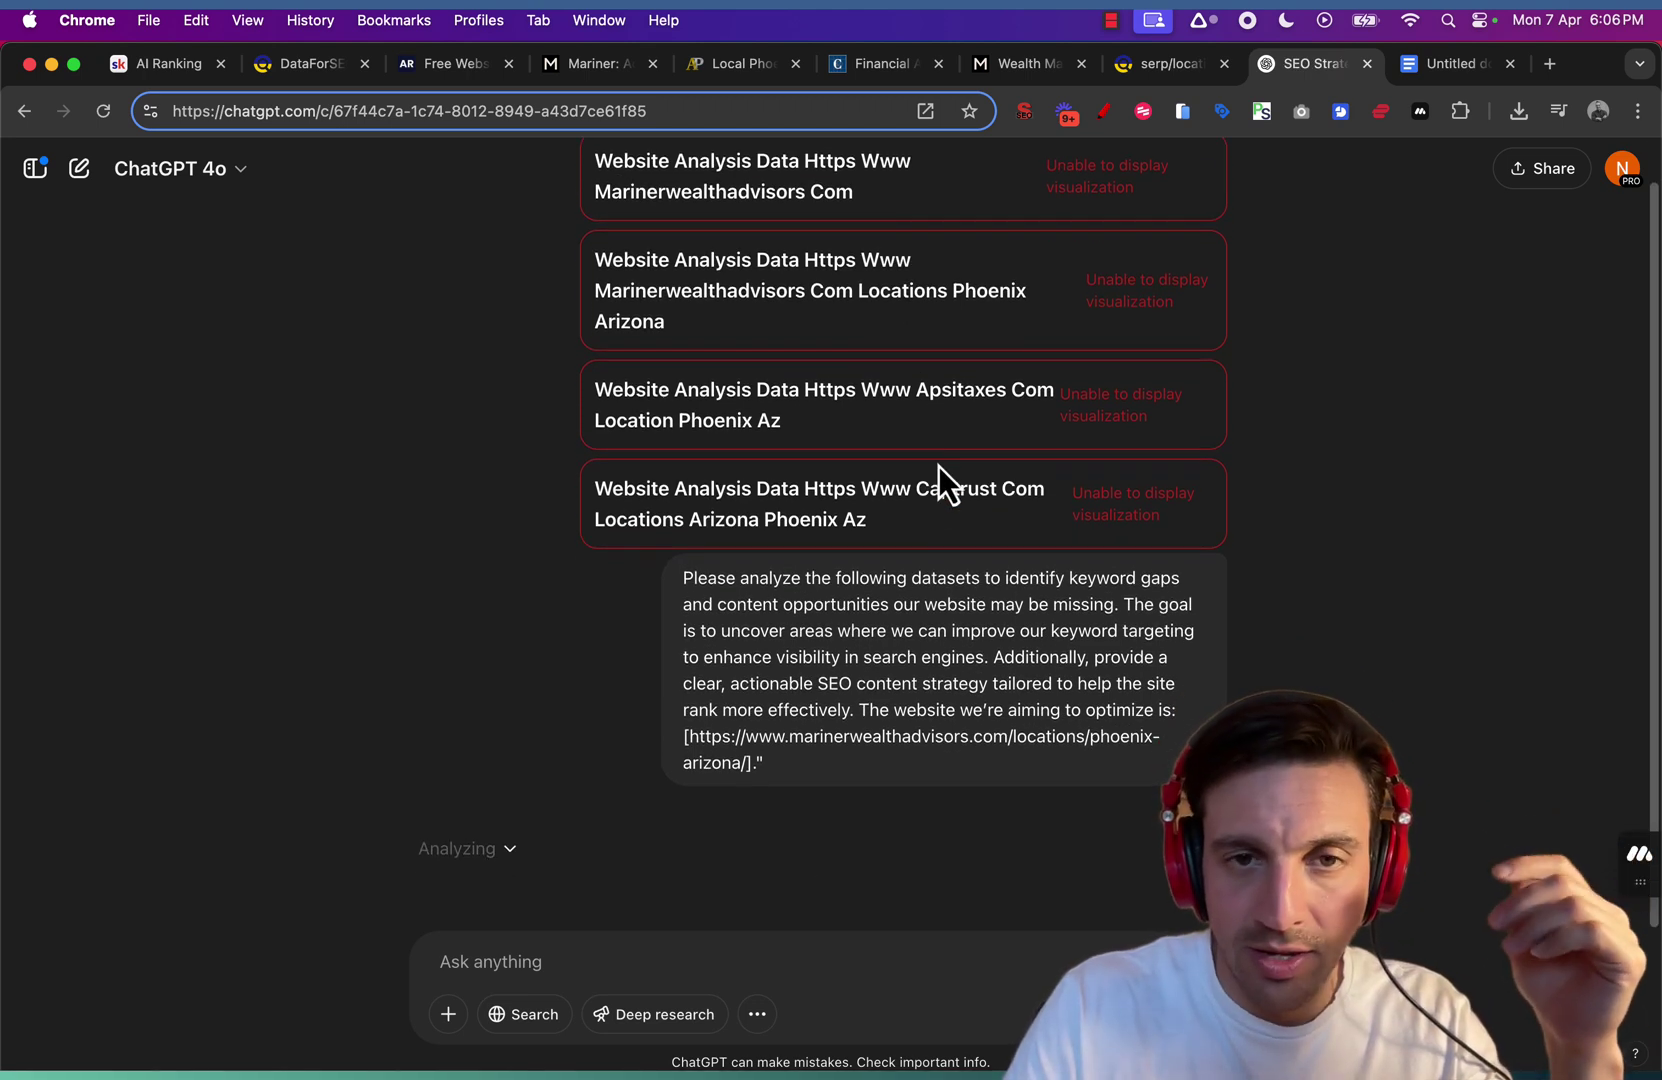
Highlight and then deselect the sent keyword-gap prompt while ChatGPT begins its reply
drag(684, 578, 1136, 707)
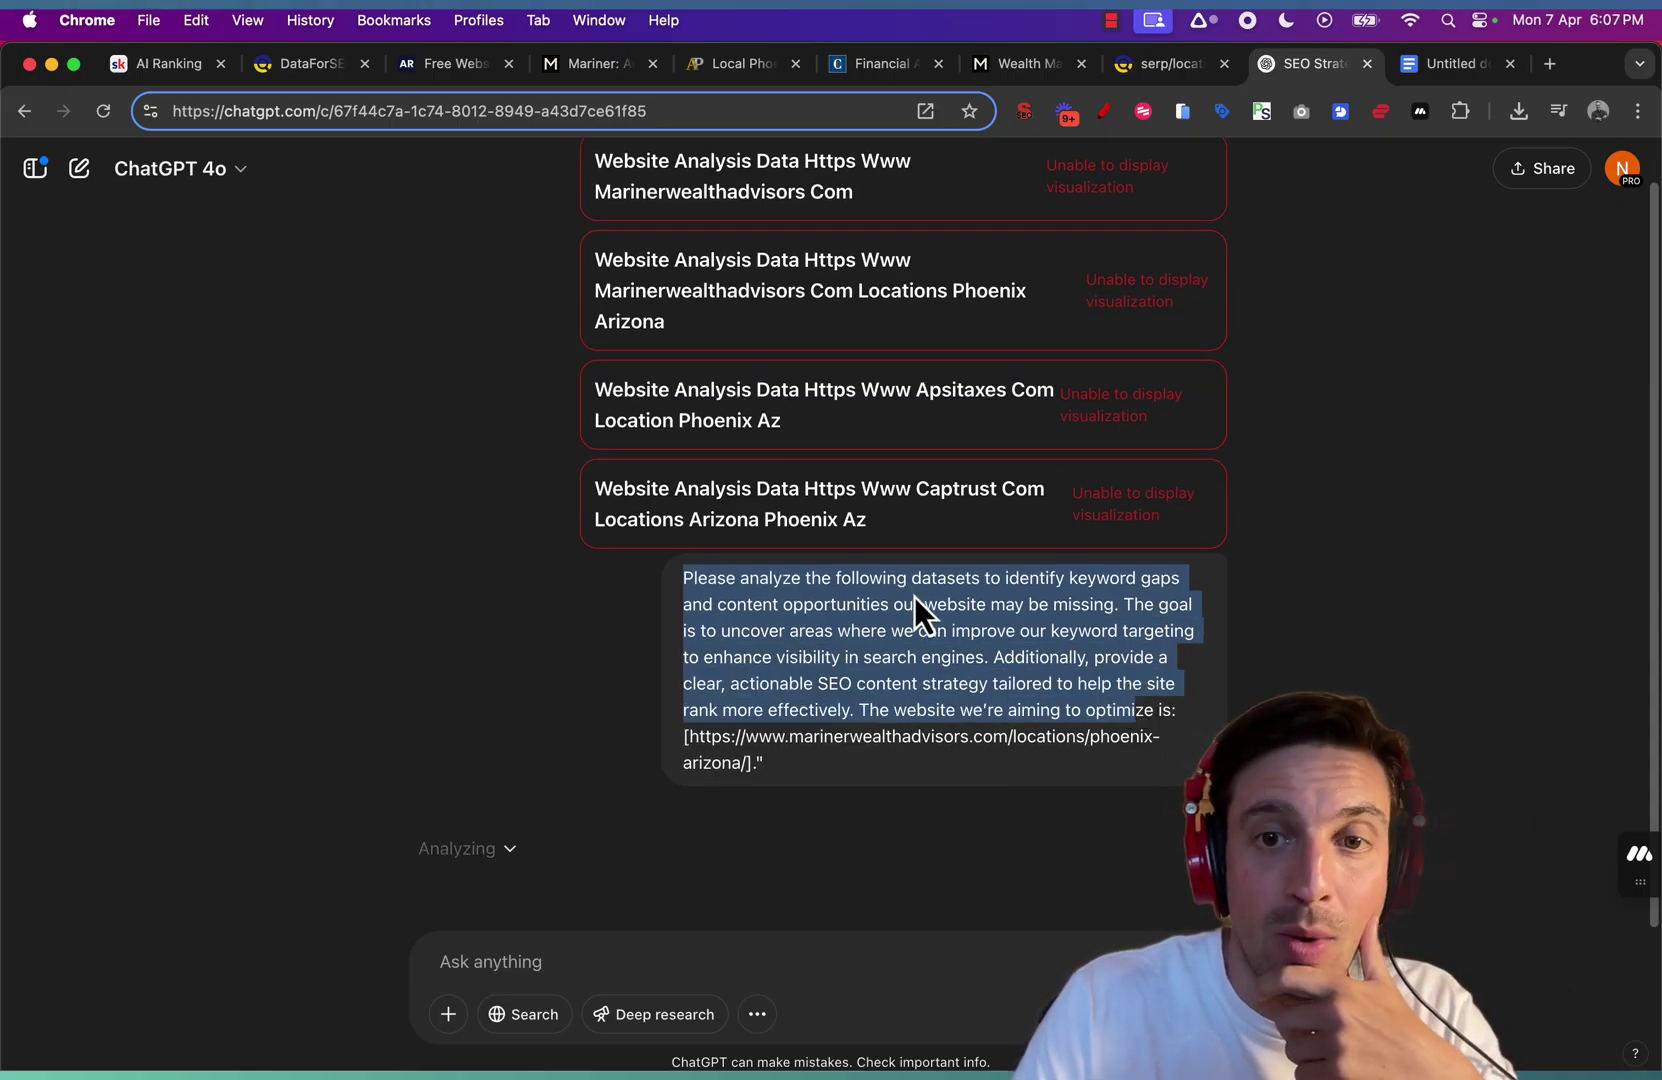
click(1042, 630)
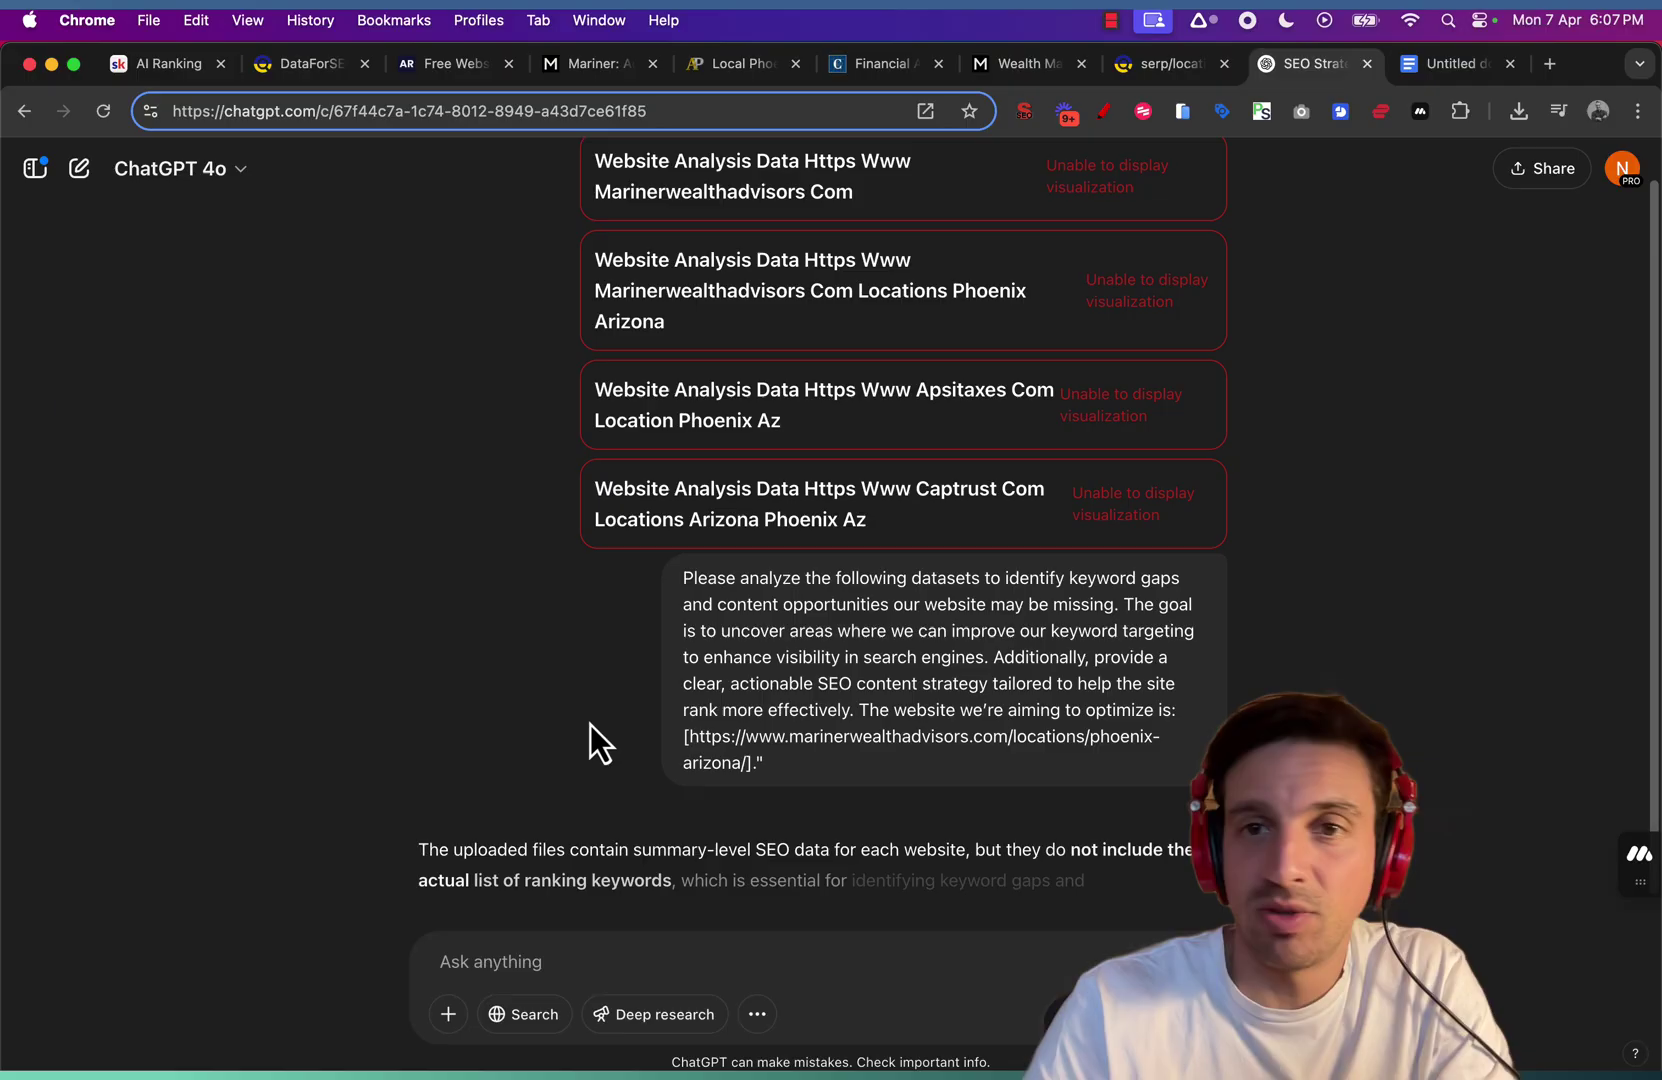
Start a new DeepSeek chat with DeepThink off and the four website CSVs attached
click(1549, 66)
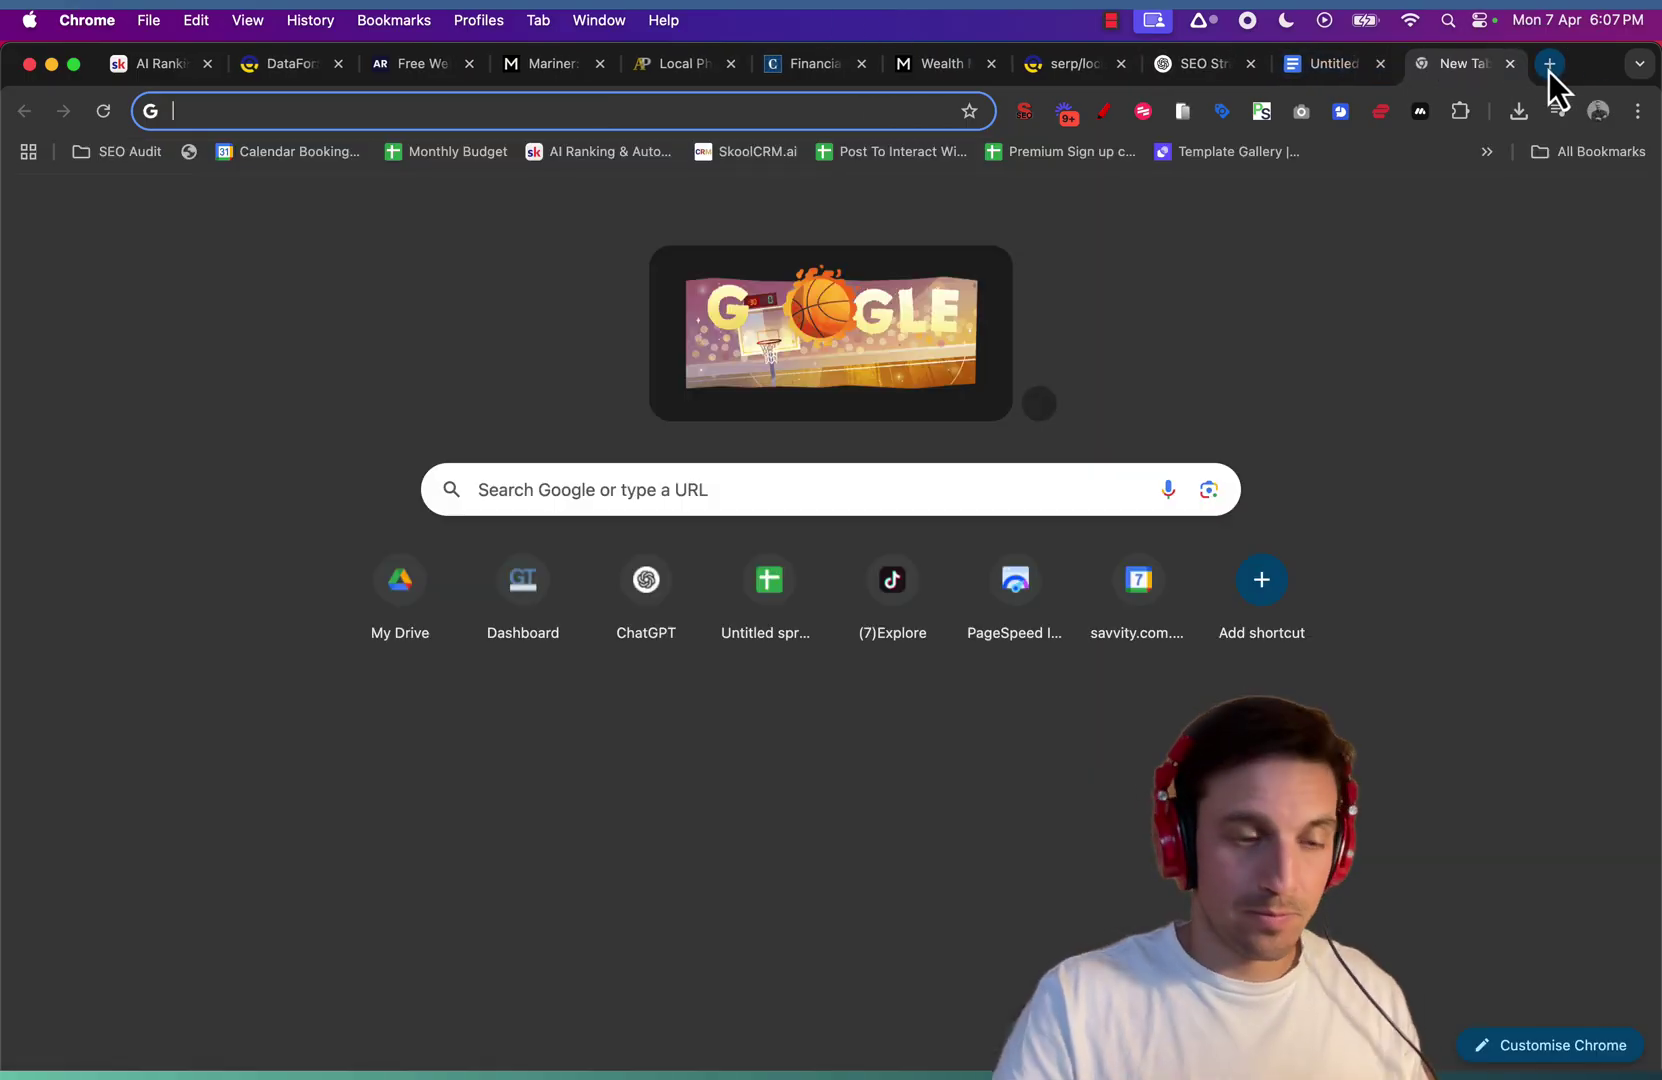
text(deep)
key(Return)
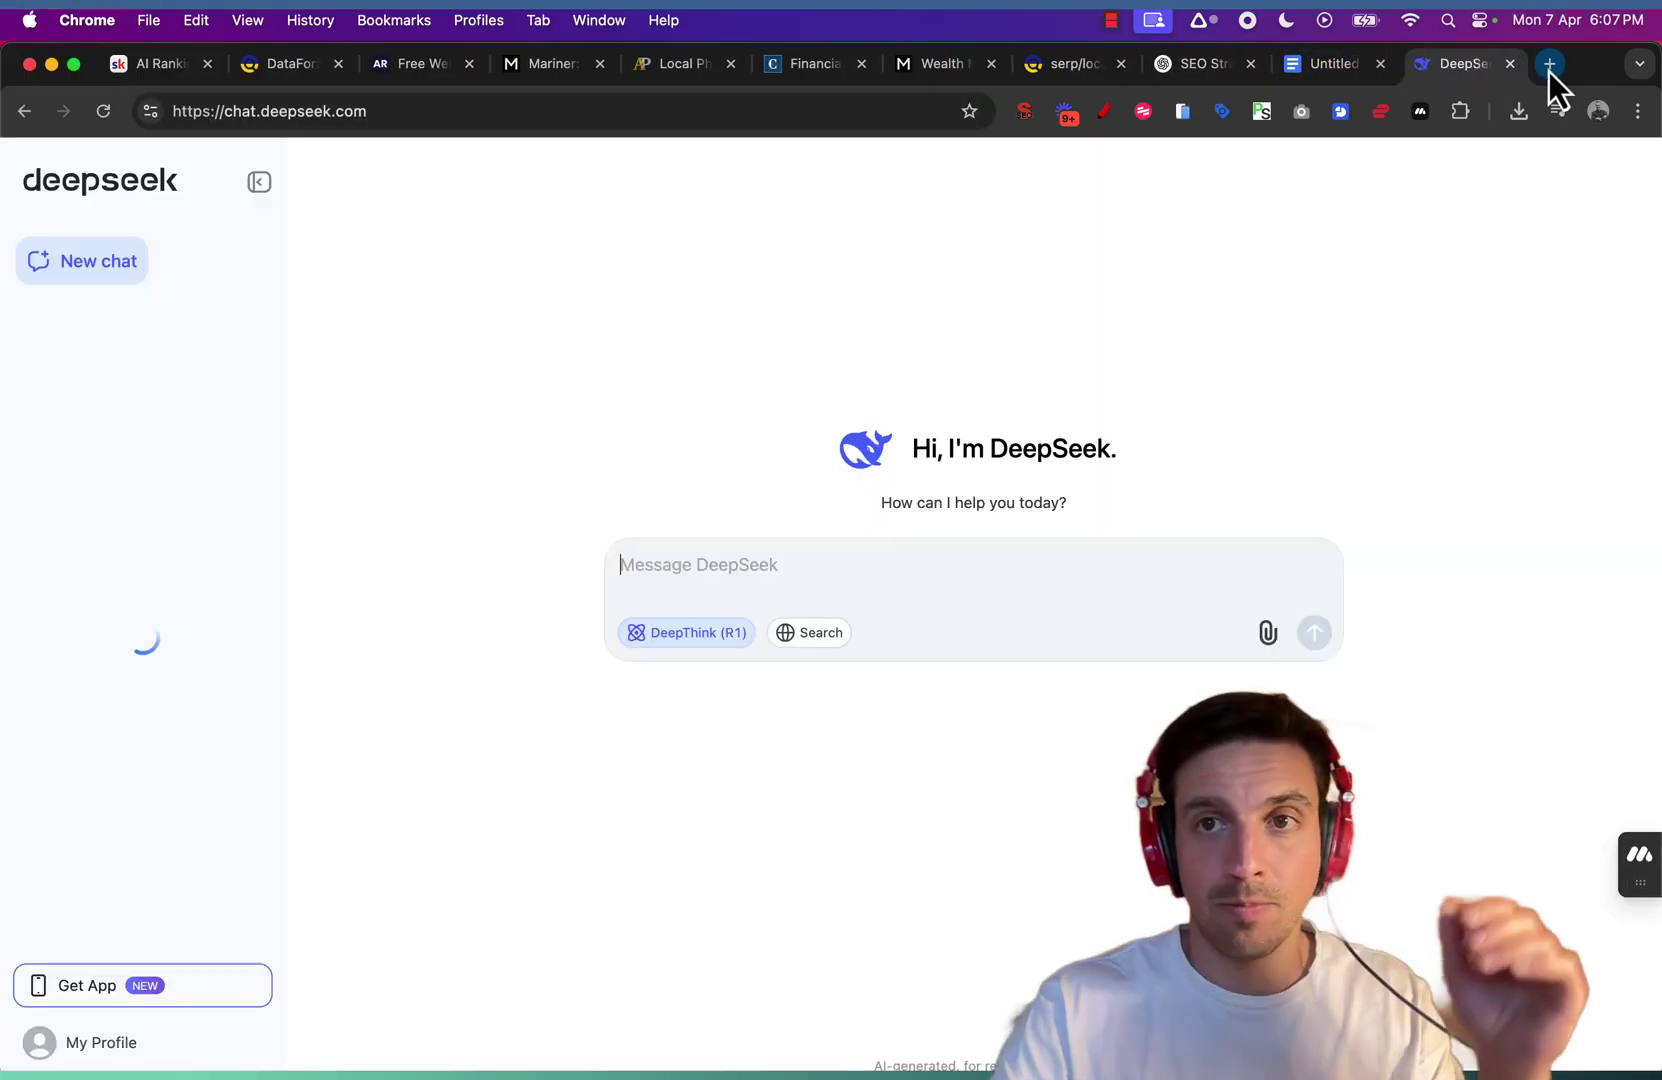
click(698, 640)
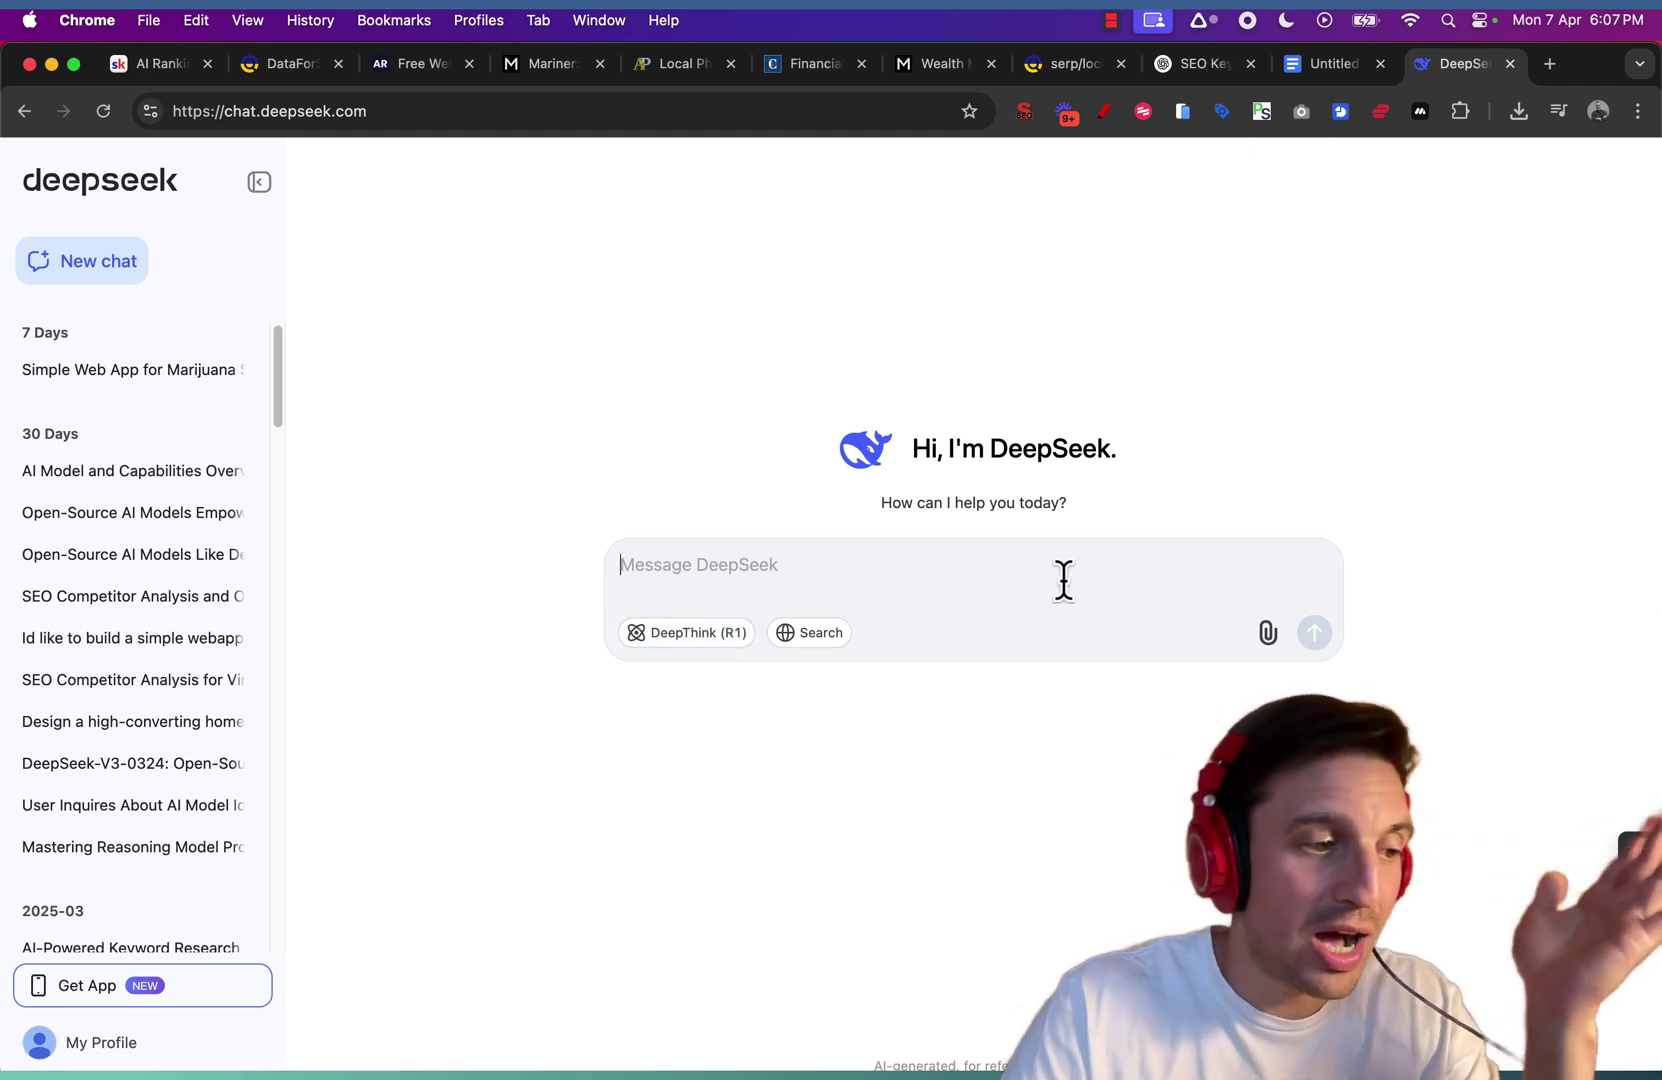
drag(1300, 900, 1040, 521)
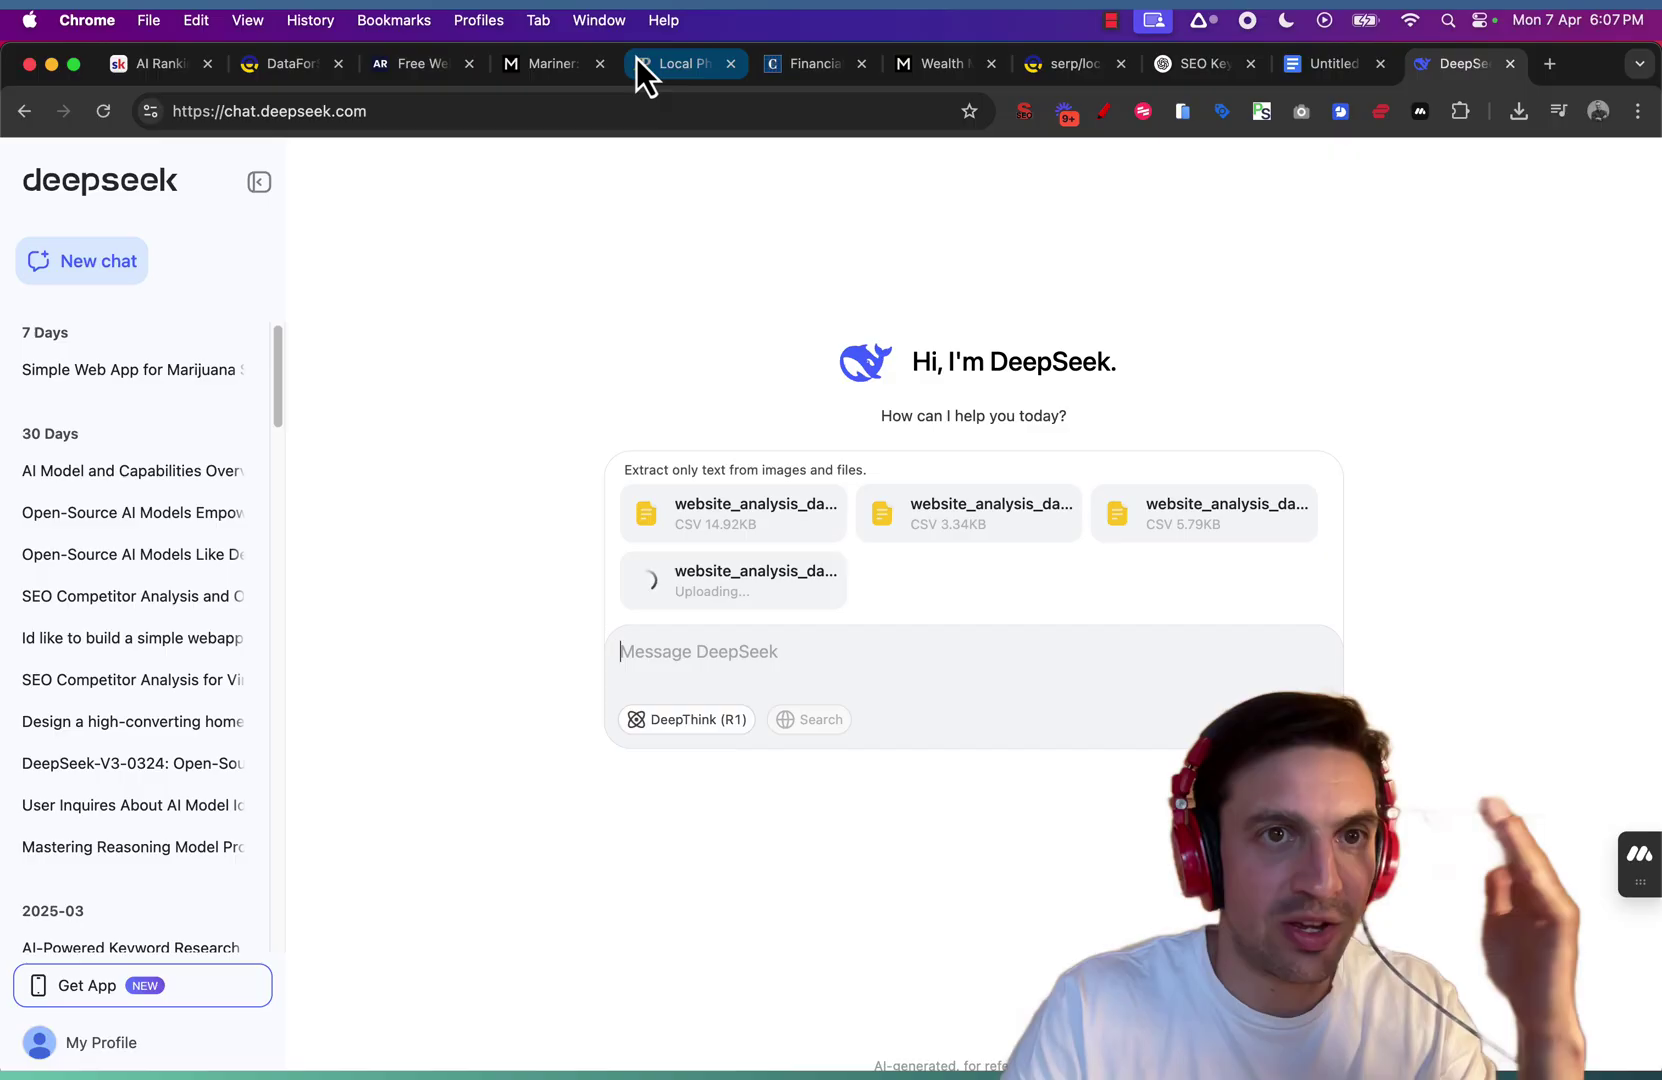
Copy the SEO prompt from ChatGPT, send it in DeepSeek, then check ChatGPT's progress
click(1184, 66)
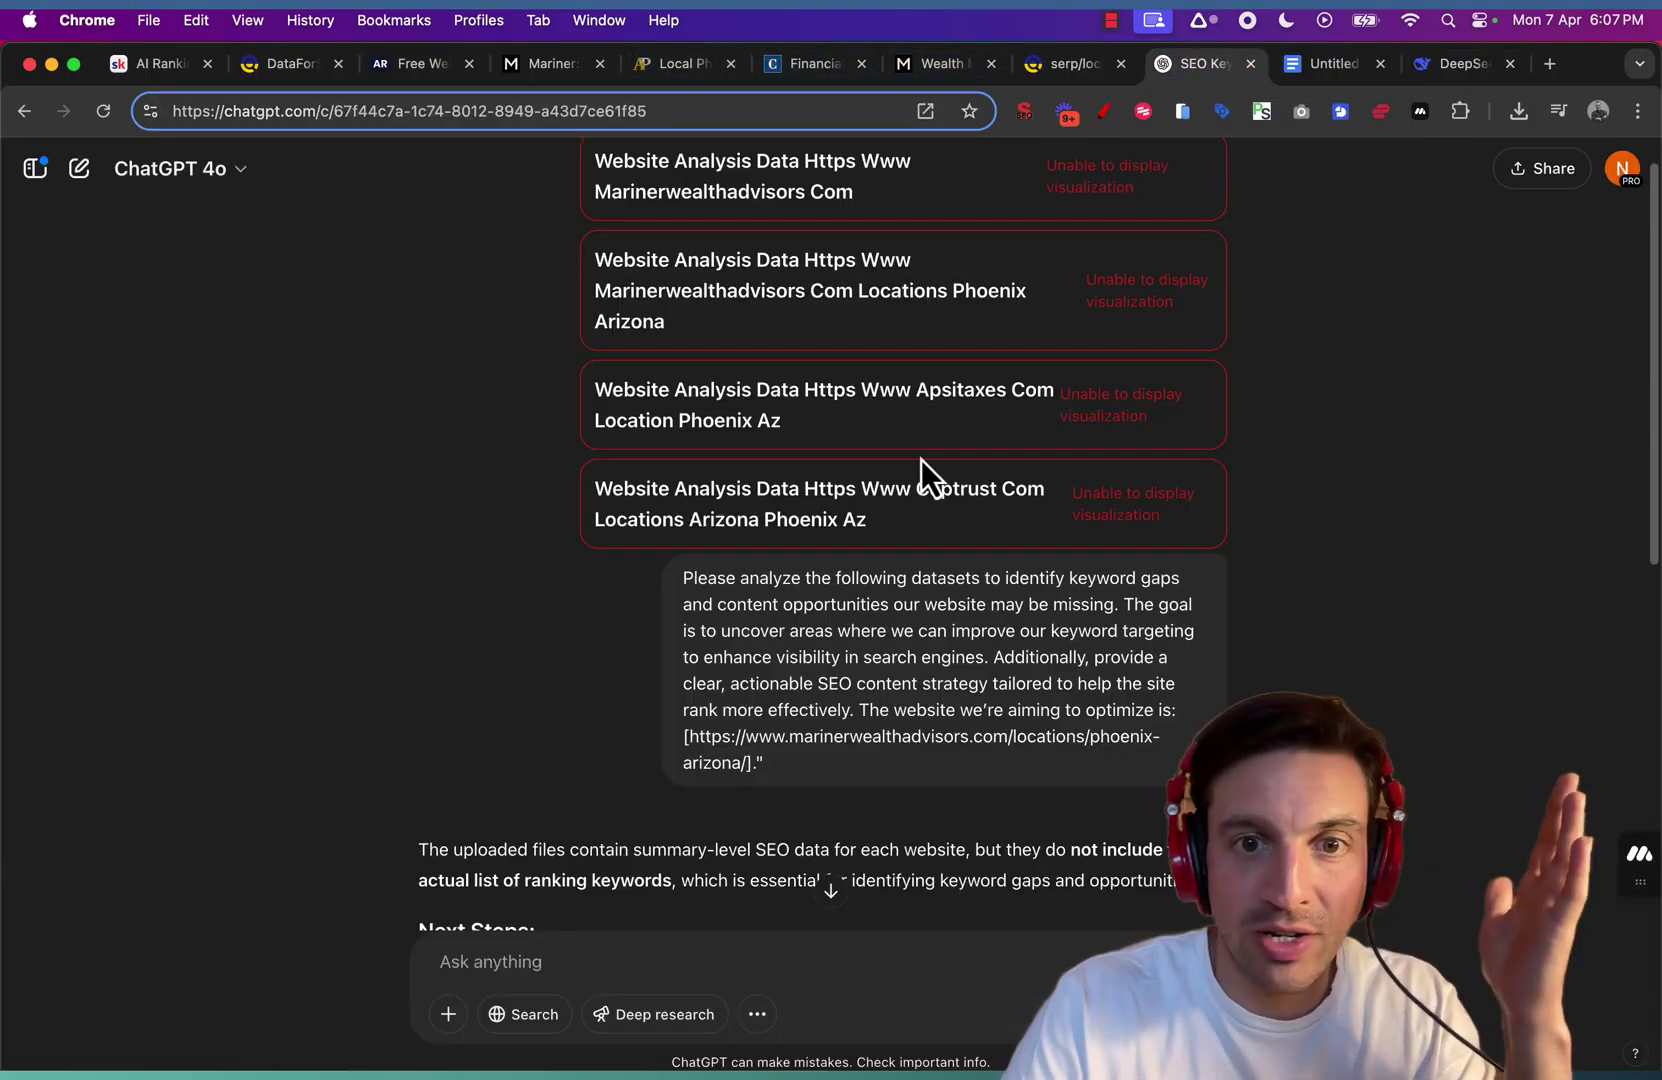
triple_click(899, 648)
key(super+c)
click(1450, 66)
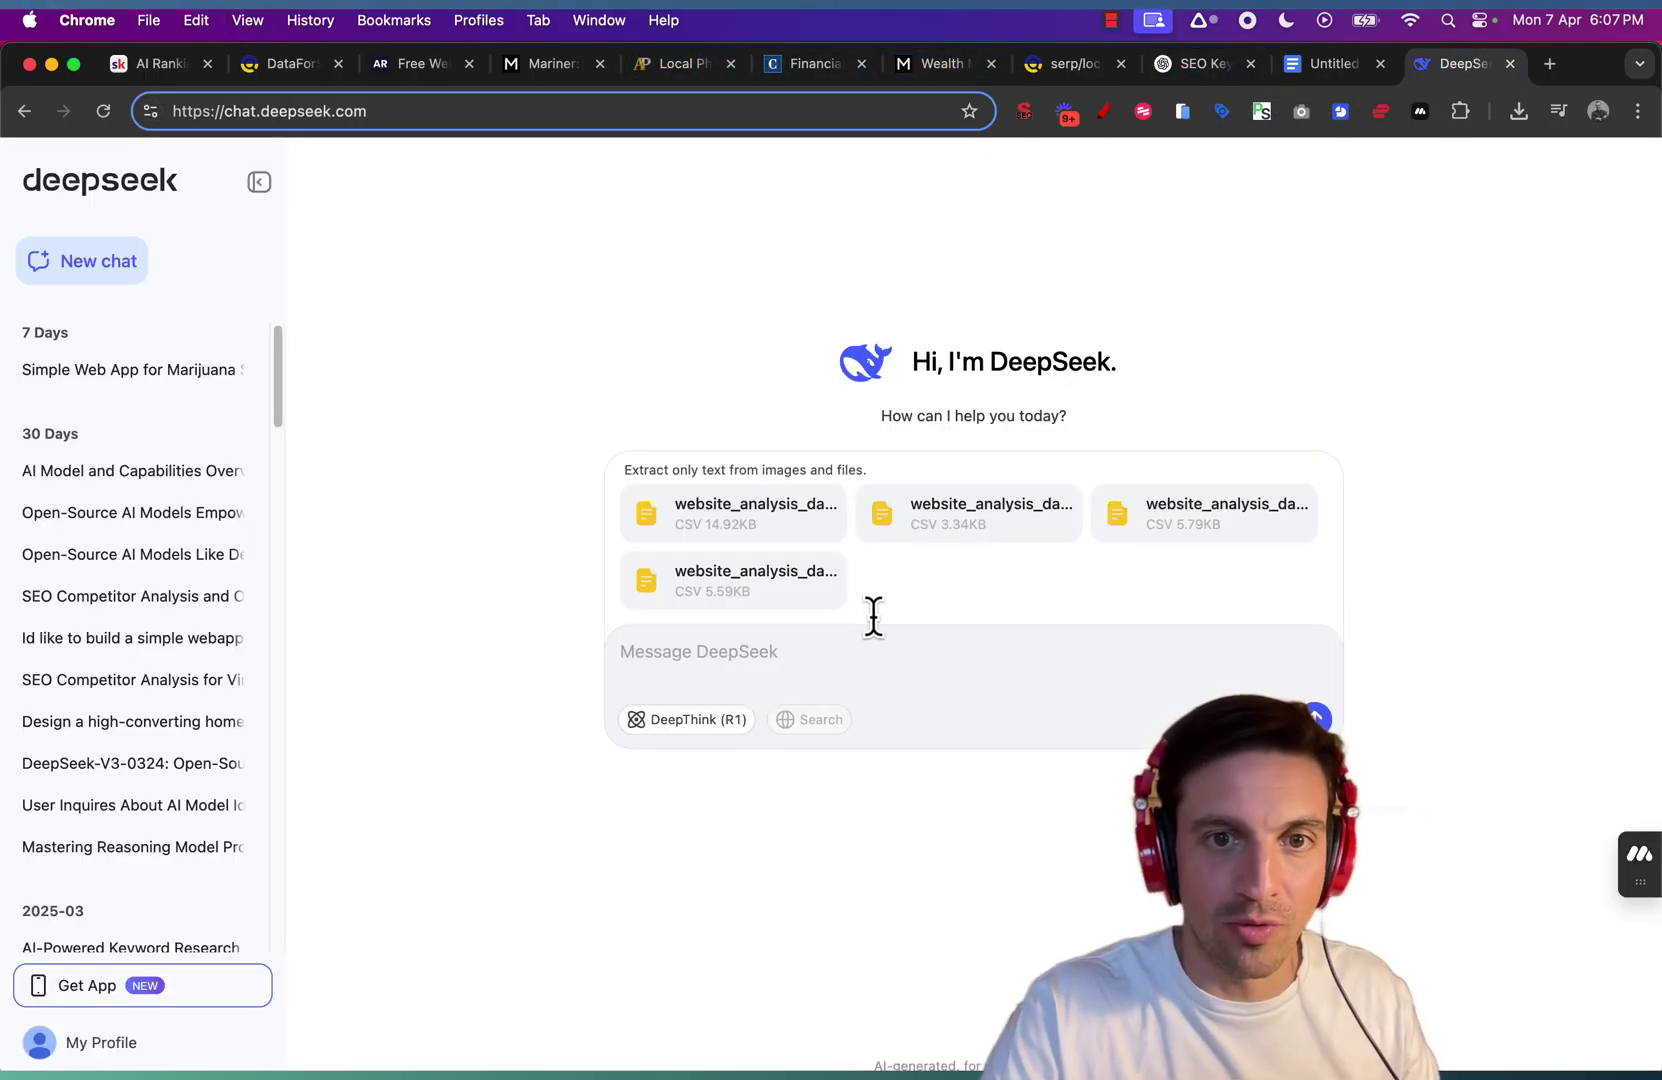
key(super+v)
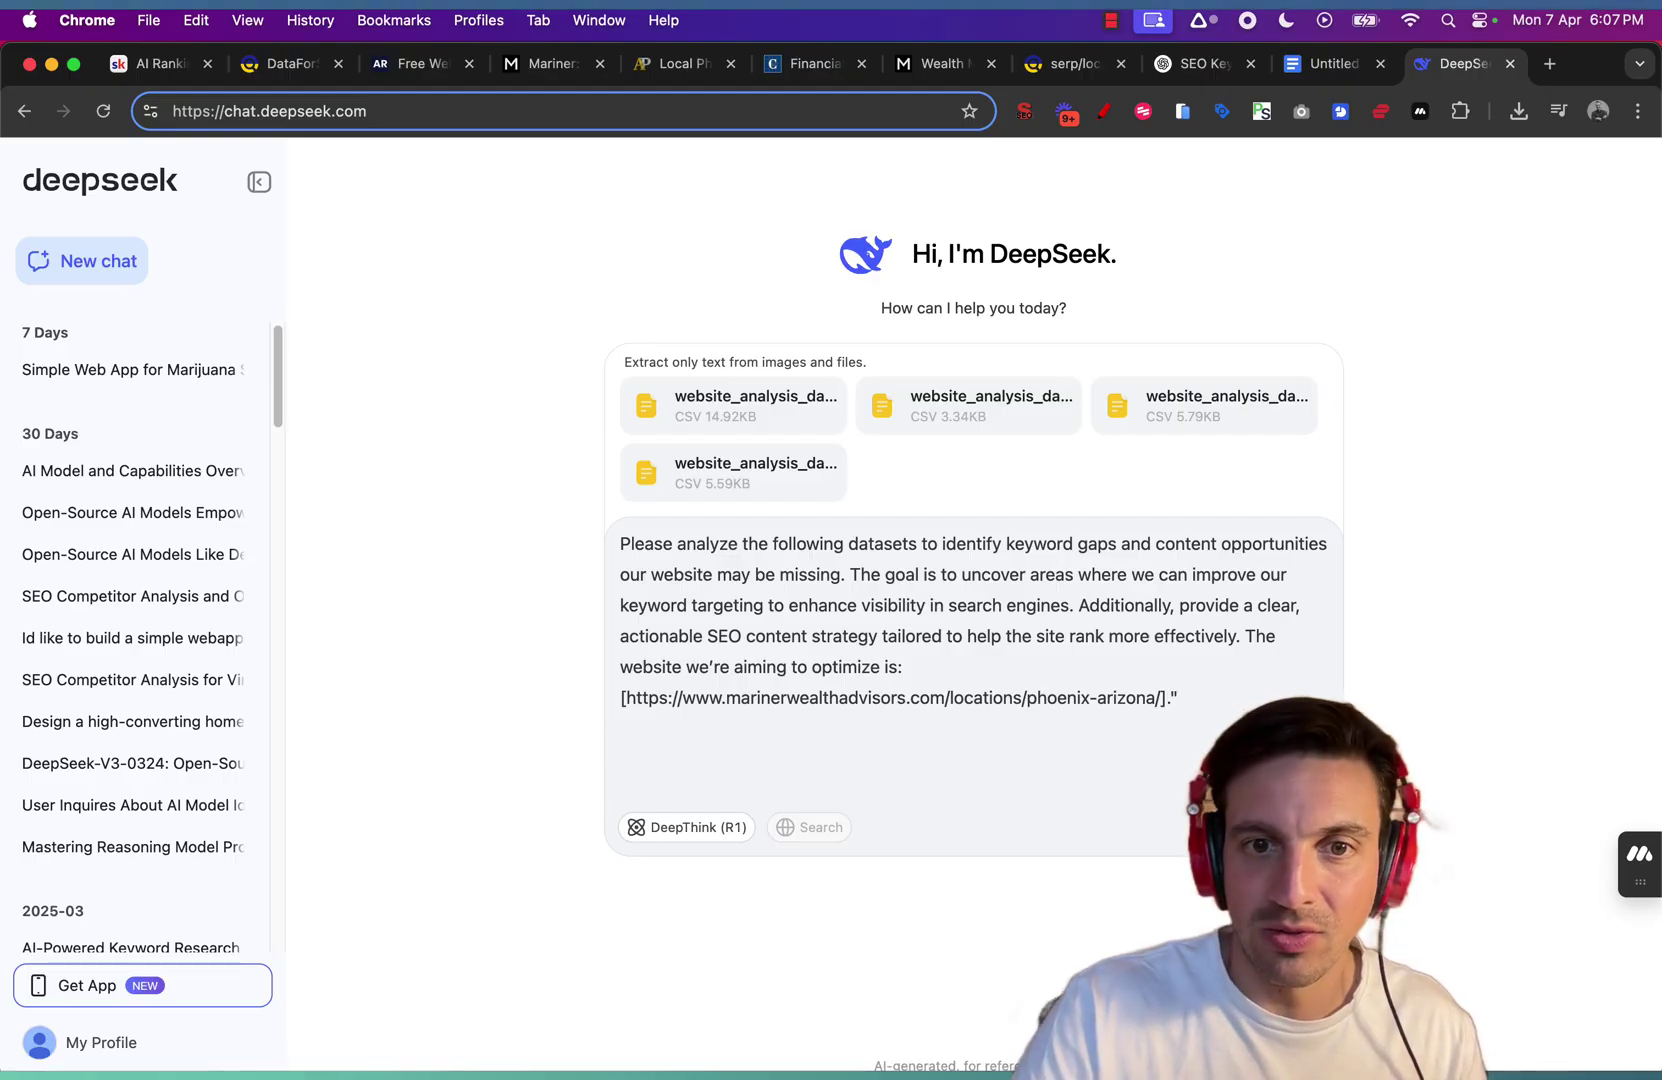
key(Return)
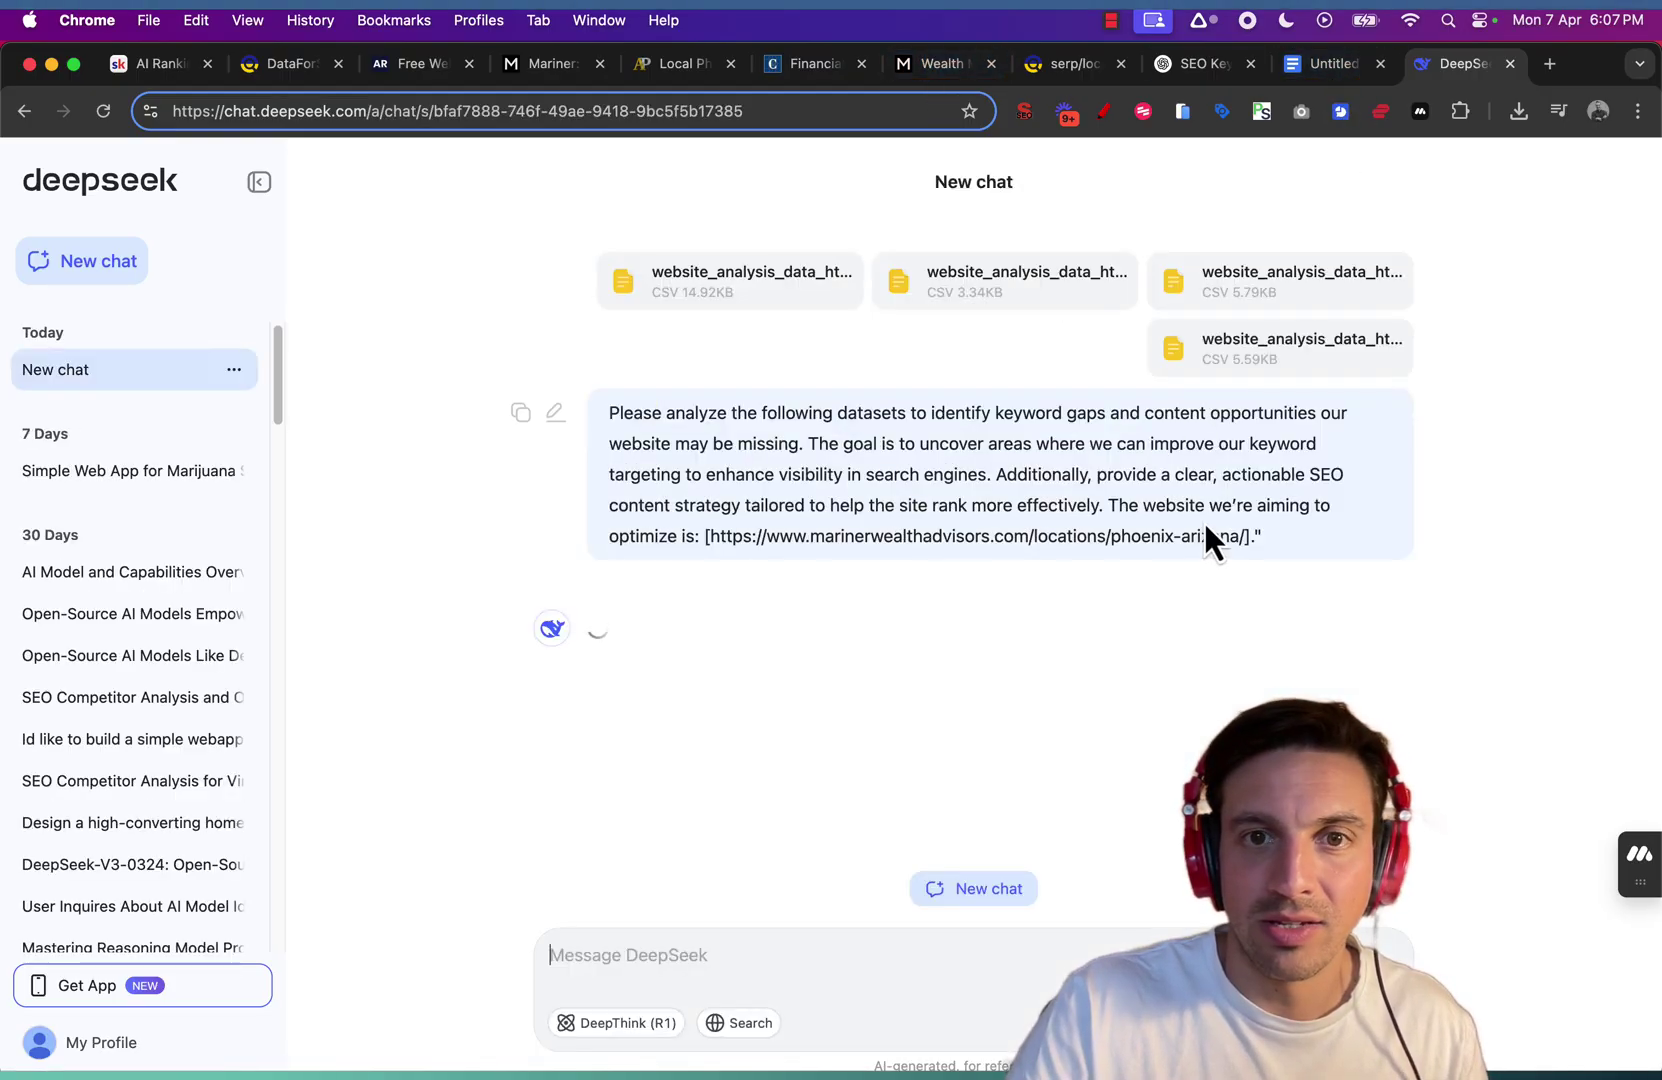
drag(1162, 79, 1237, 86)
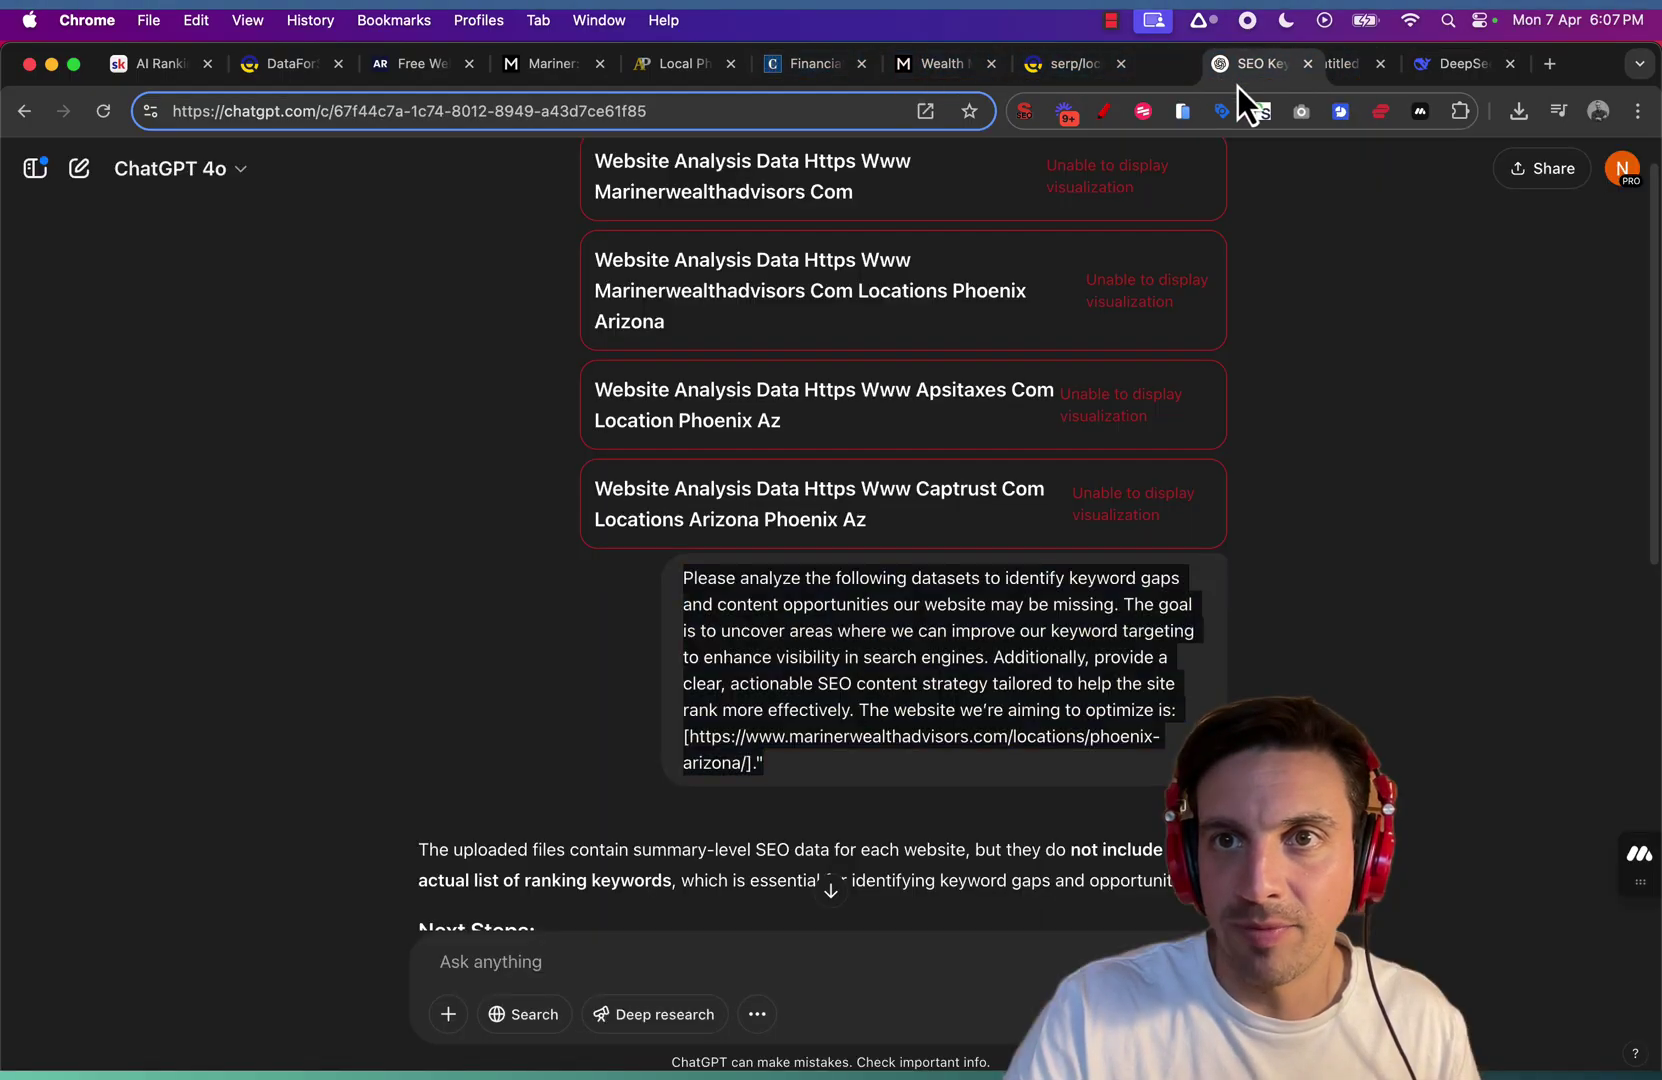
scroll(950, 724, down, 1)
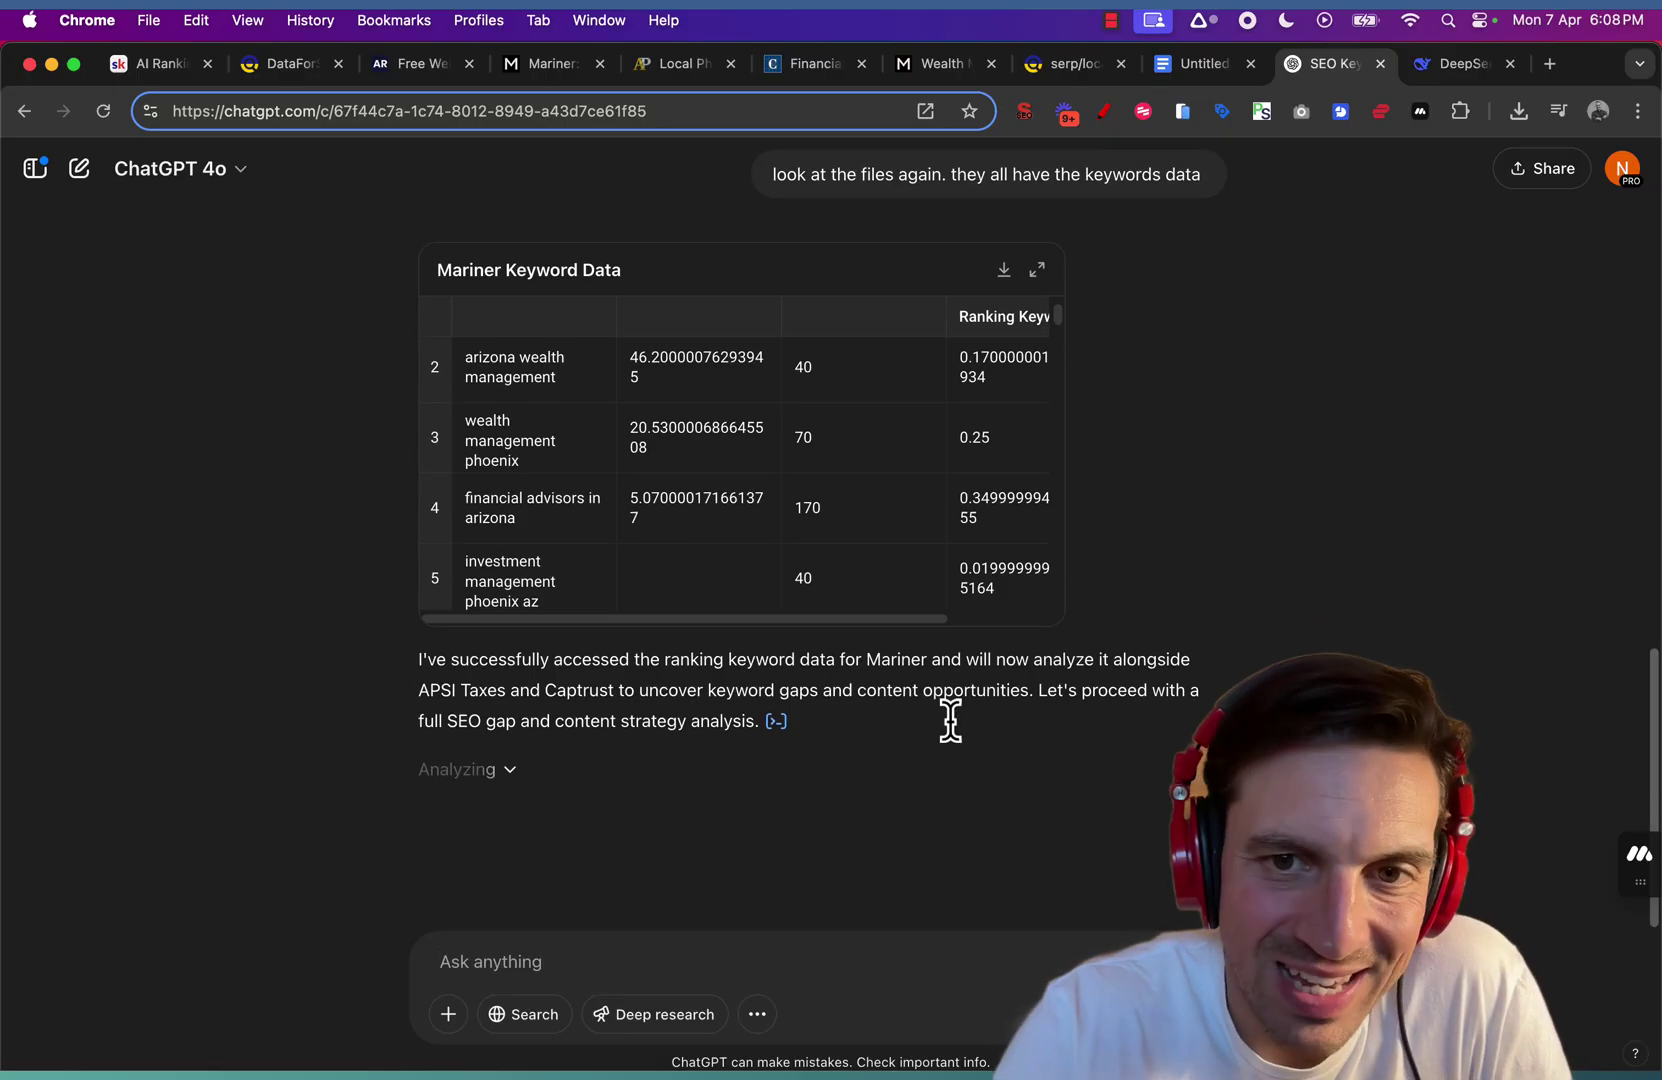
click(1460, 63)
scroll(678, 495, up, 10)
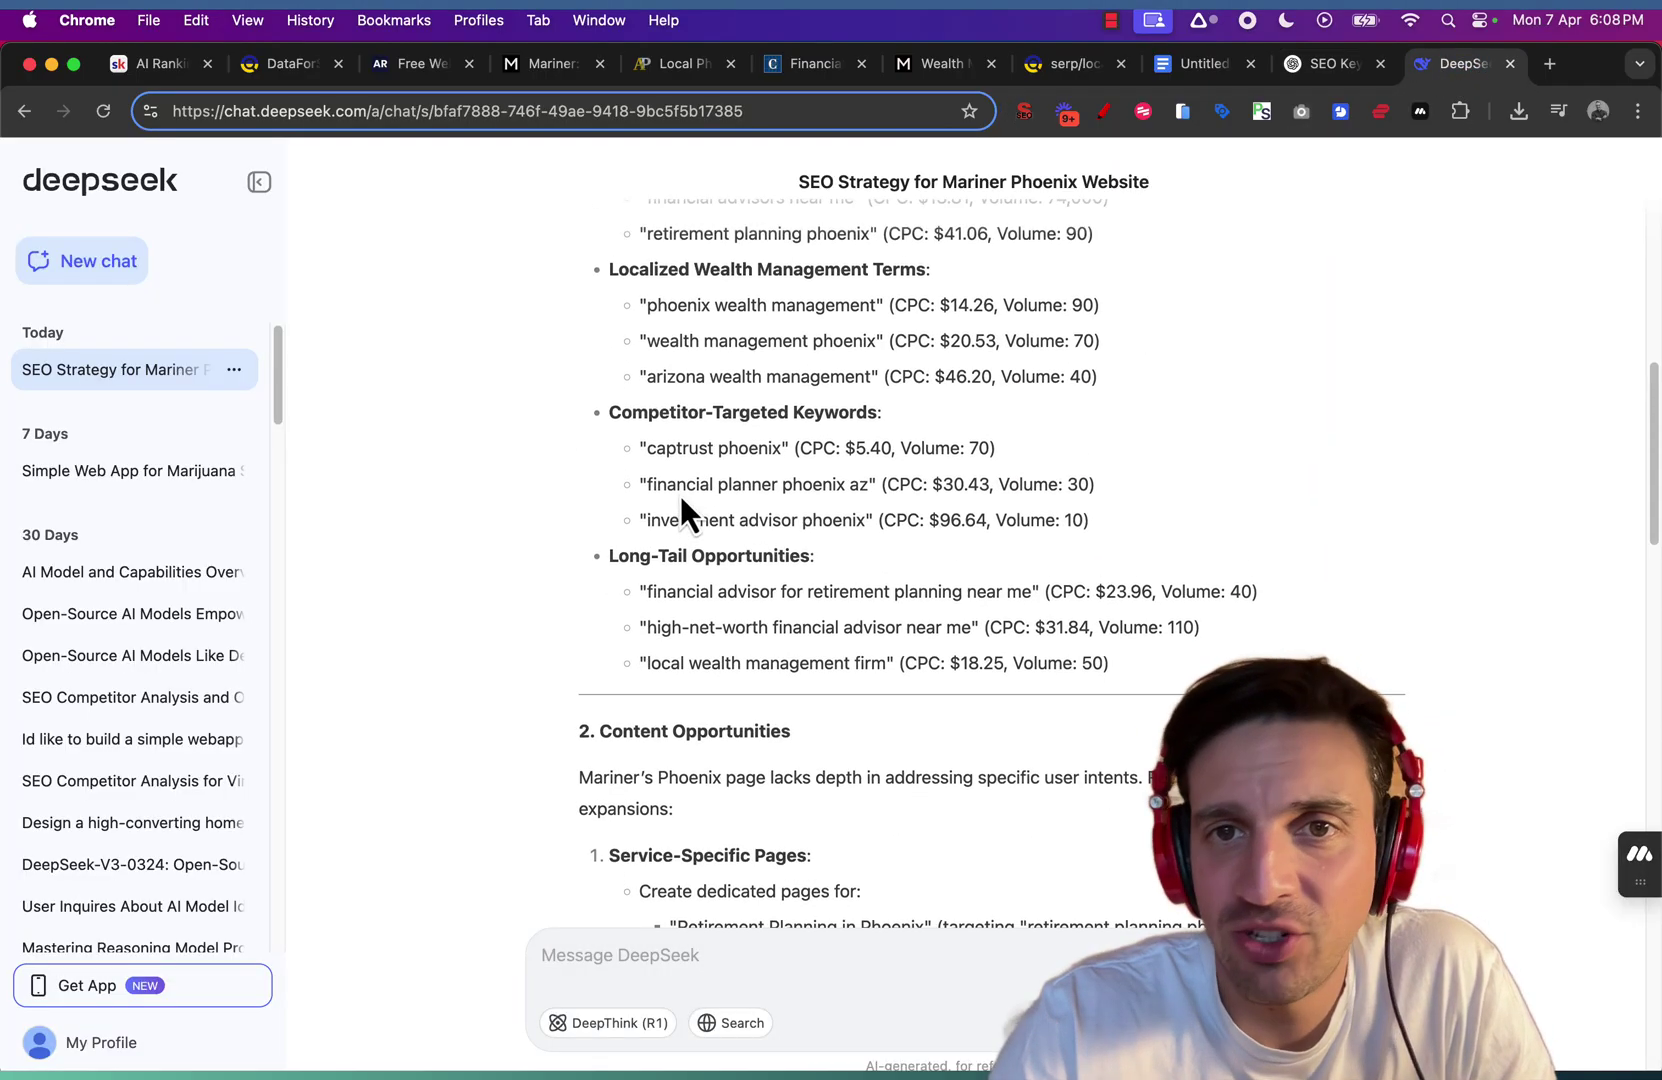
scroll(684, 490, down, 2)
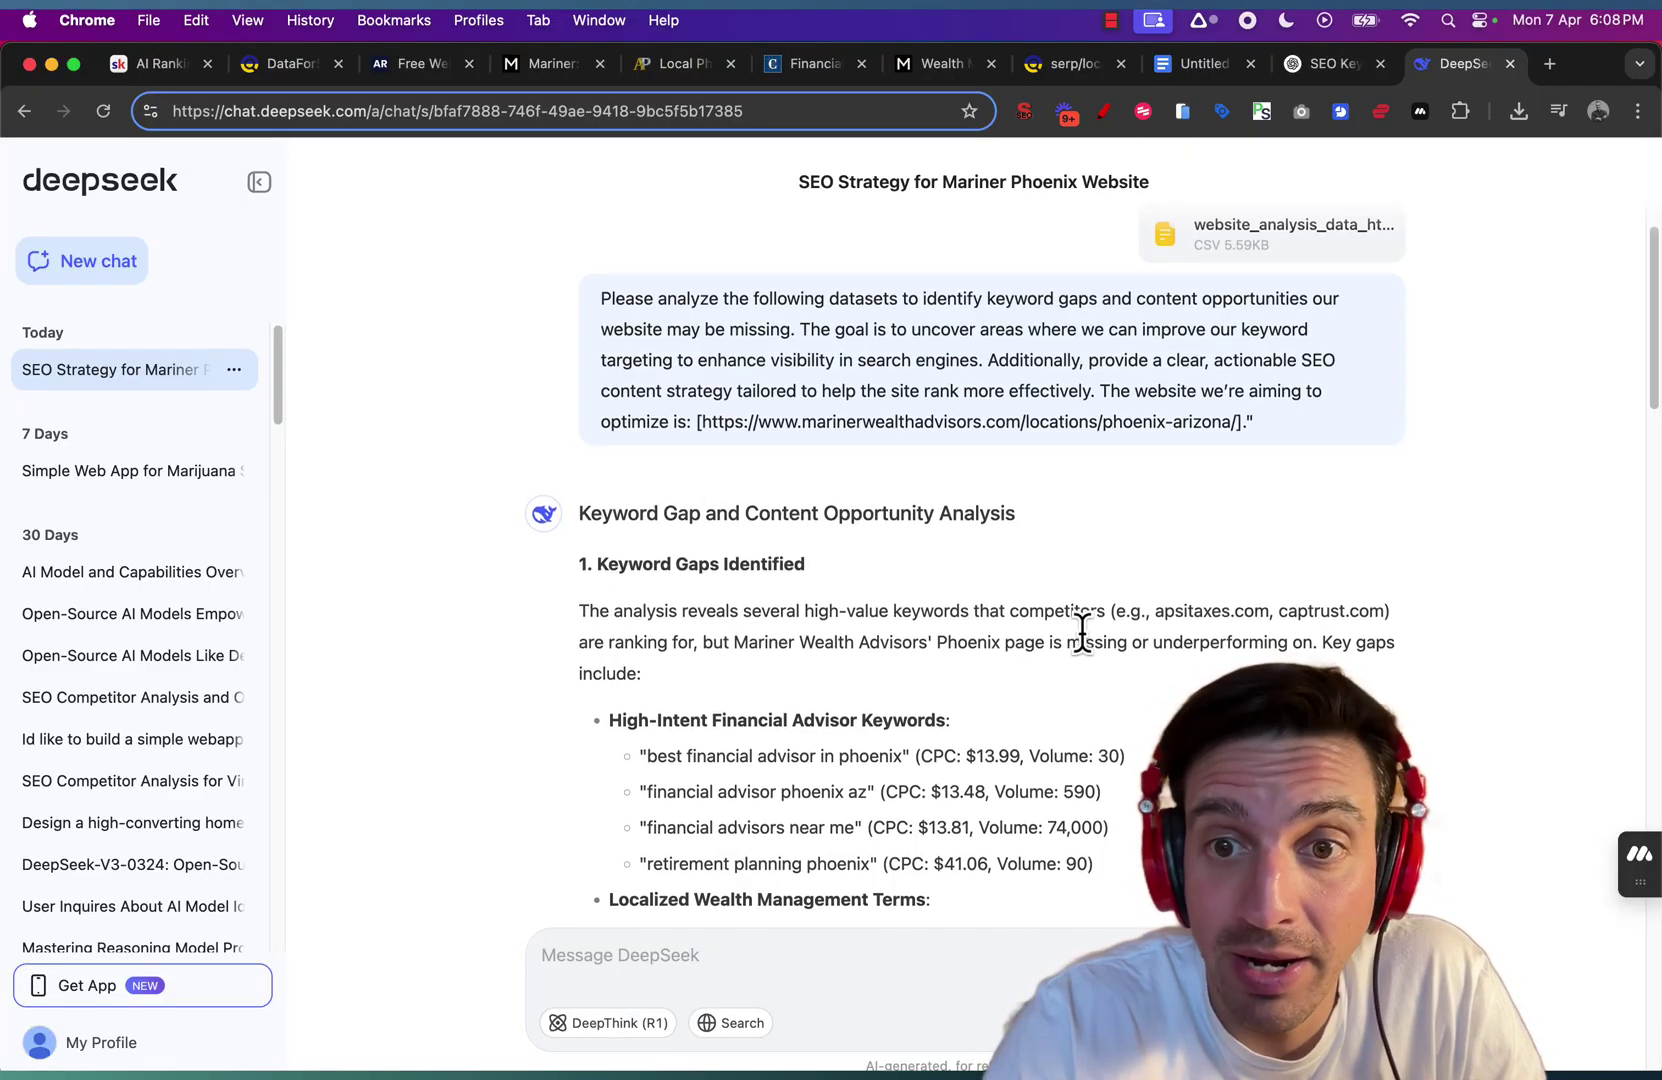
scroll(1085, 636, down, 2)
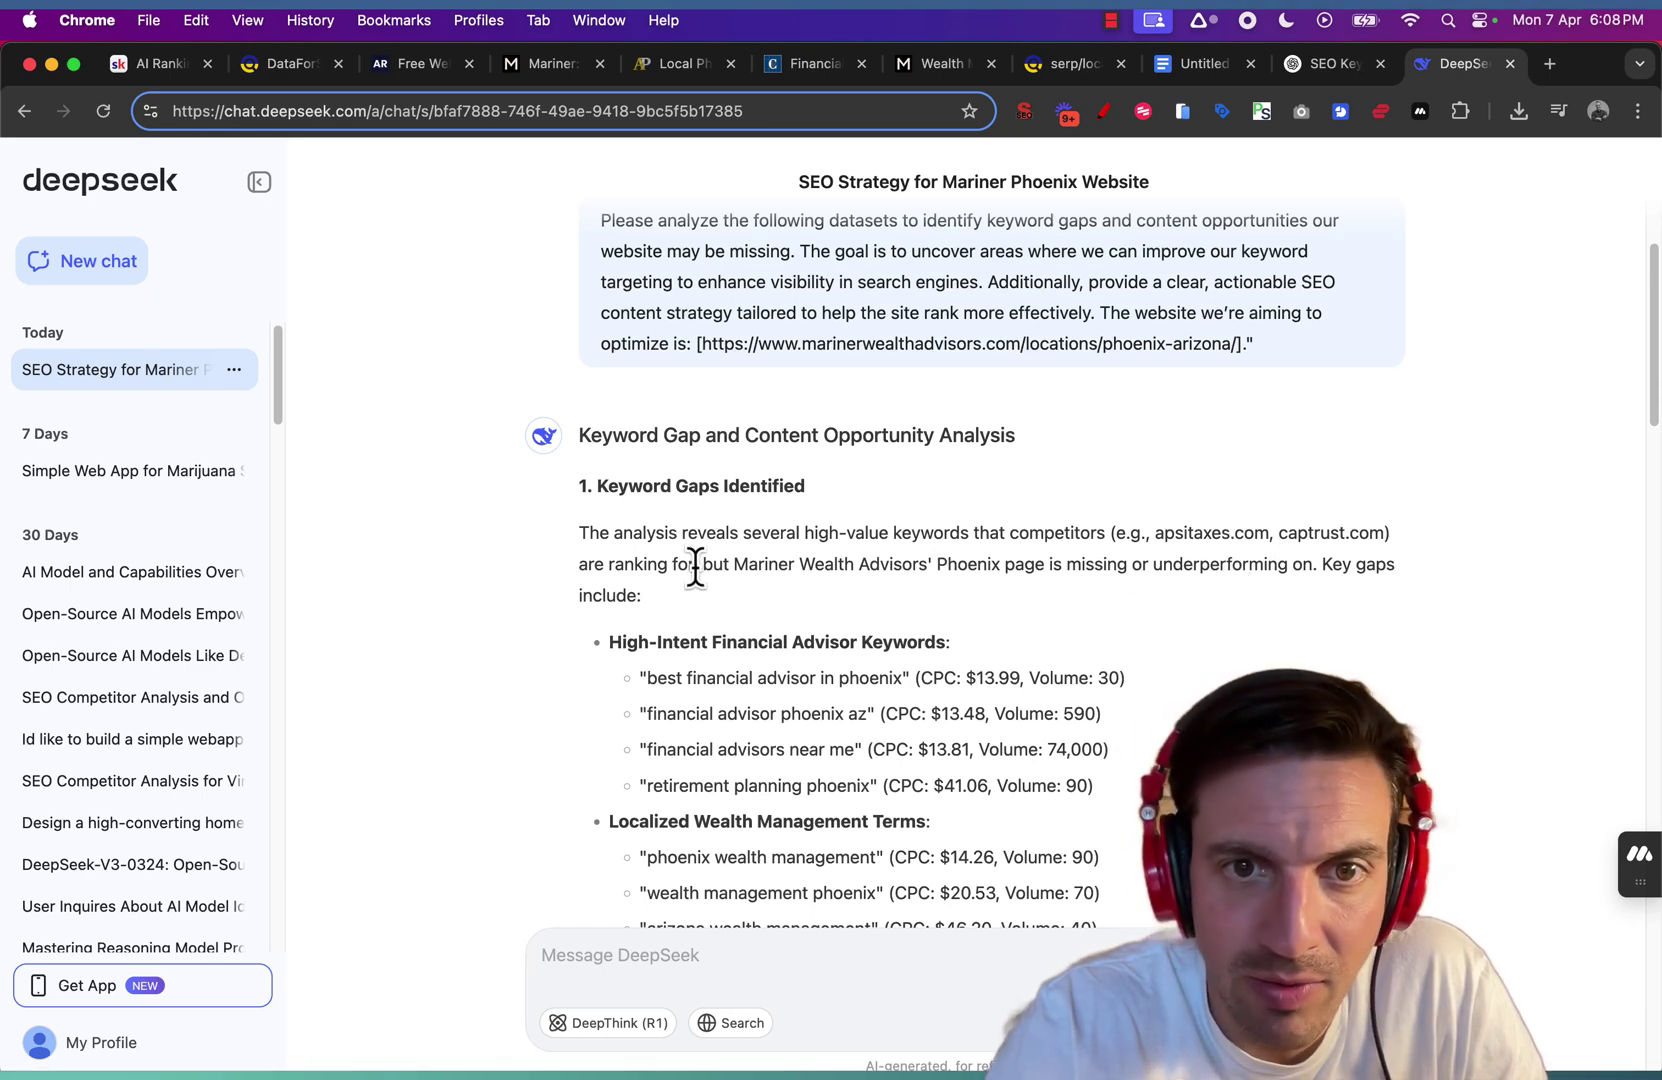
scroll(893, 568, down, 4)
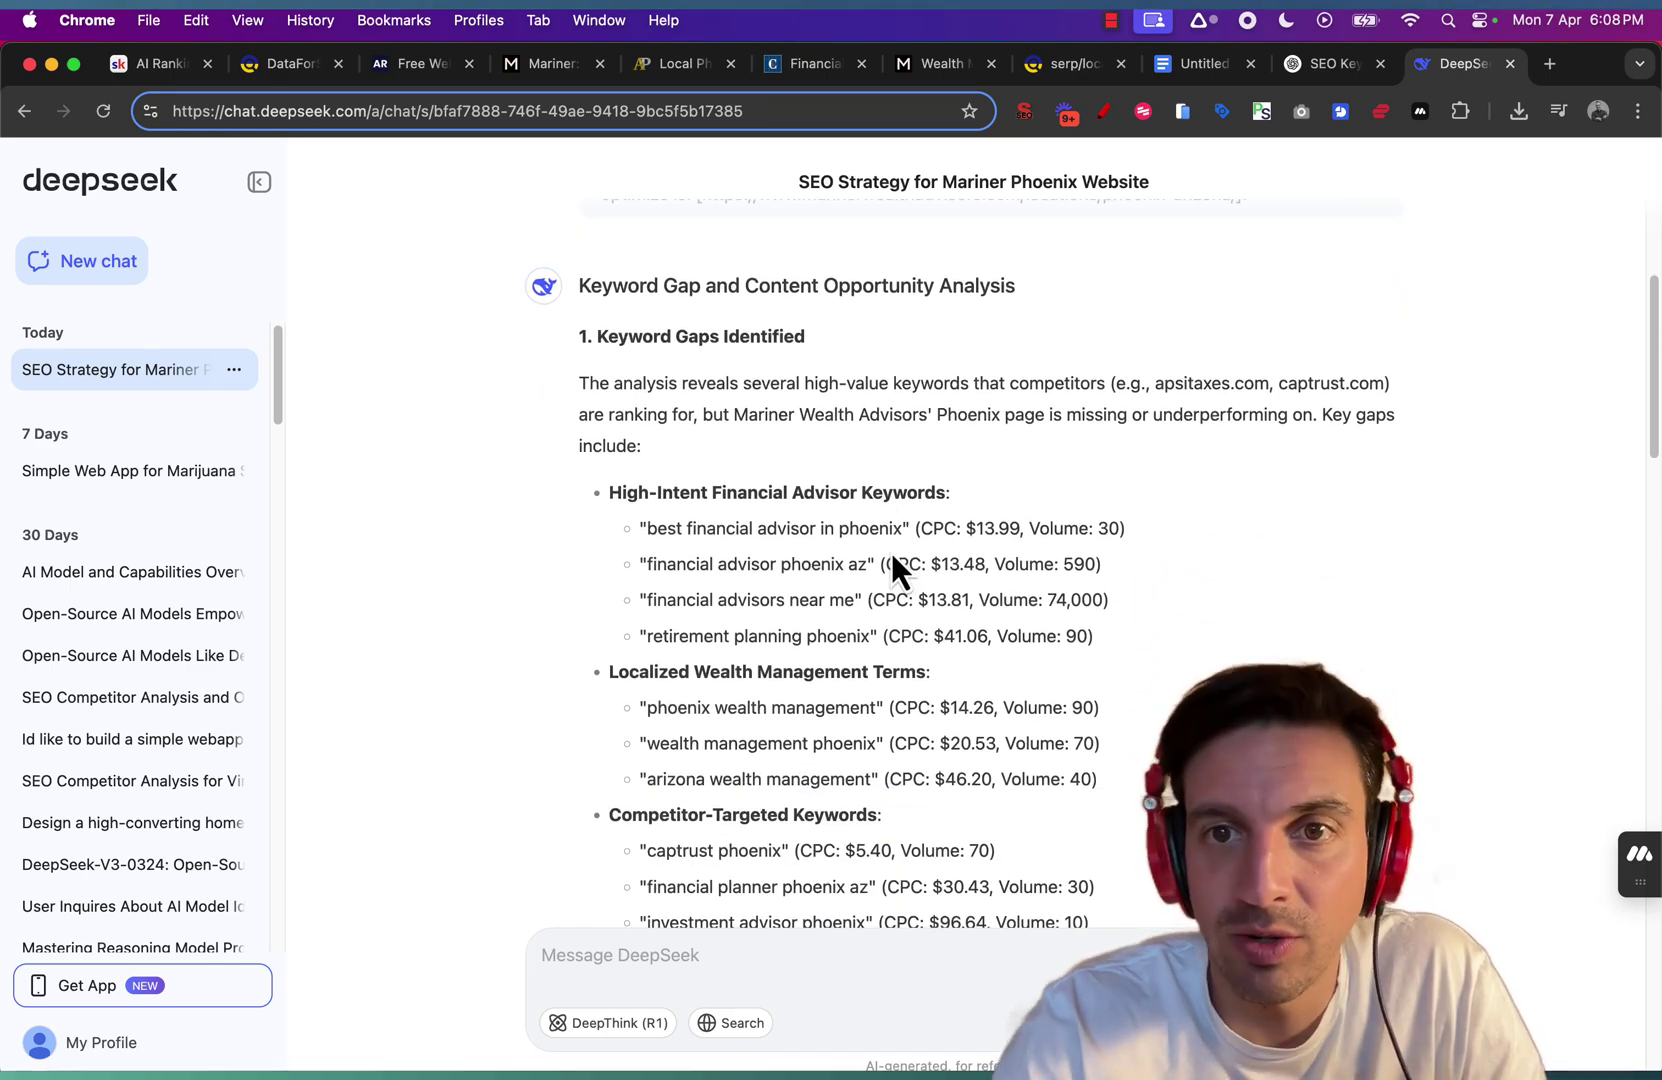
scroll(1230, 421, down, 2)
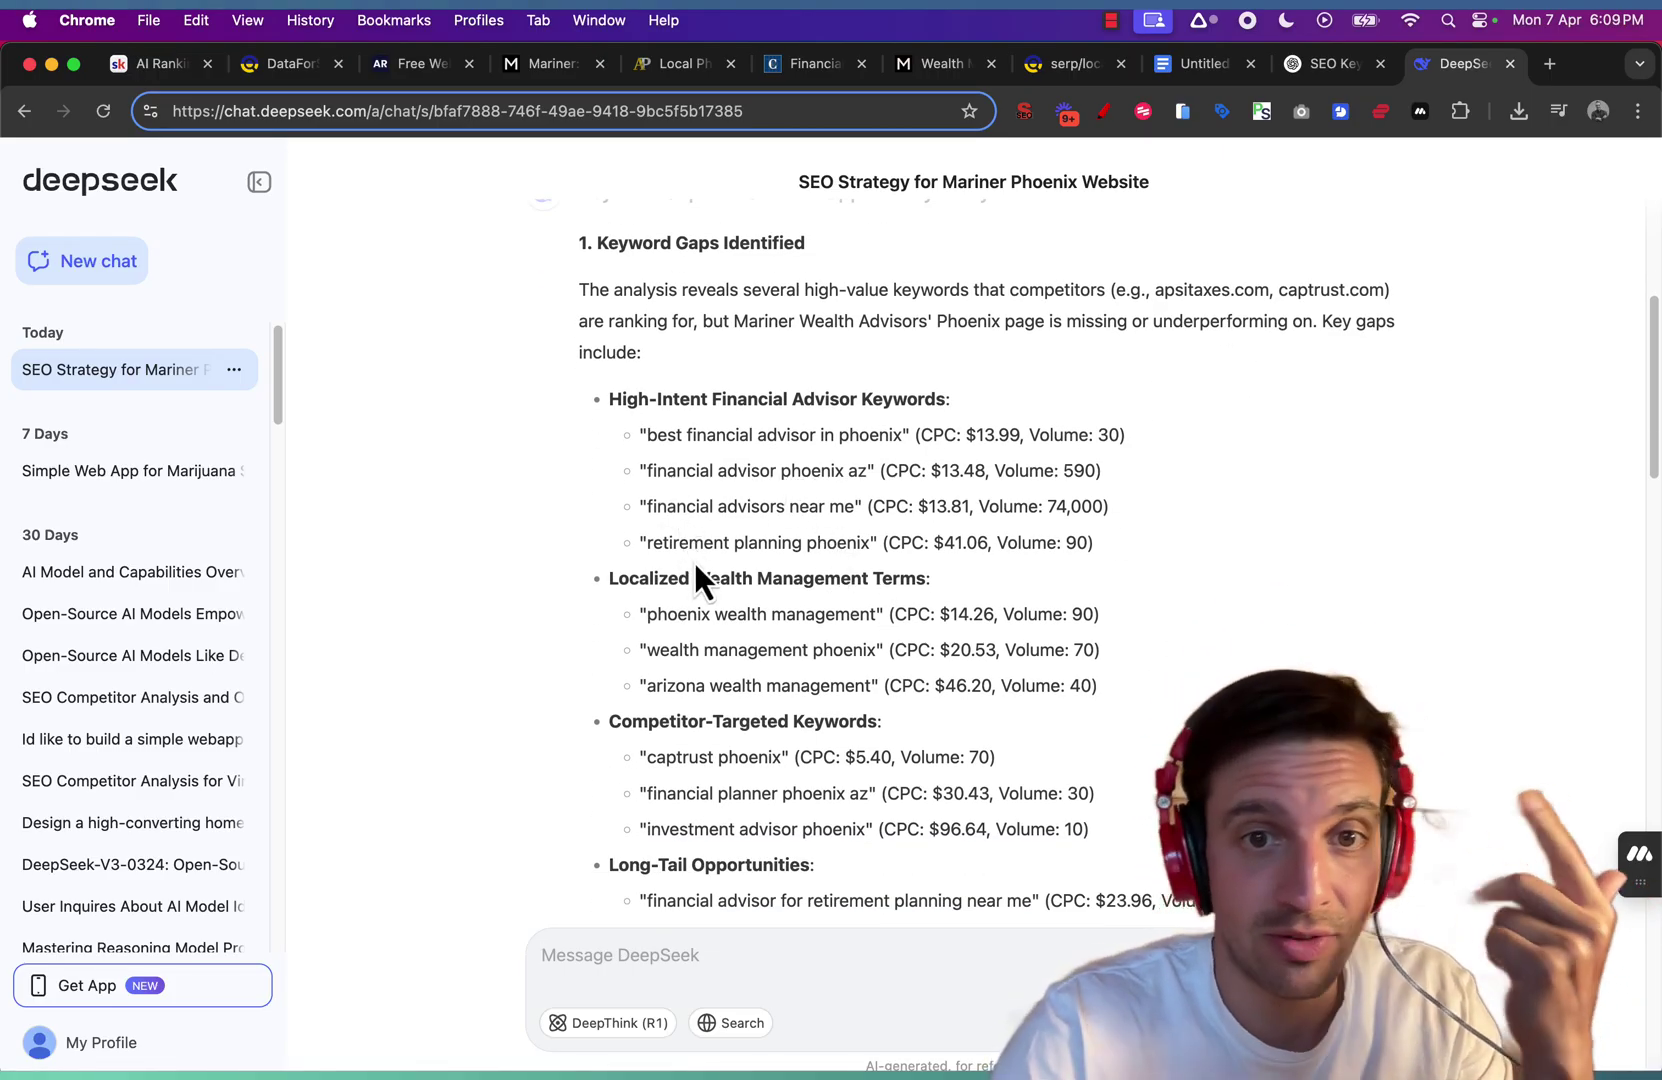
scroll(693, 562, down, 3)
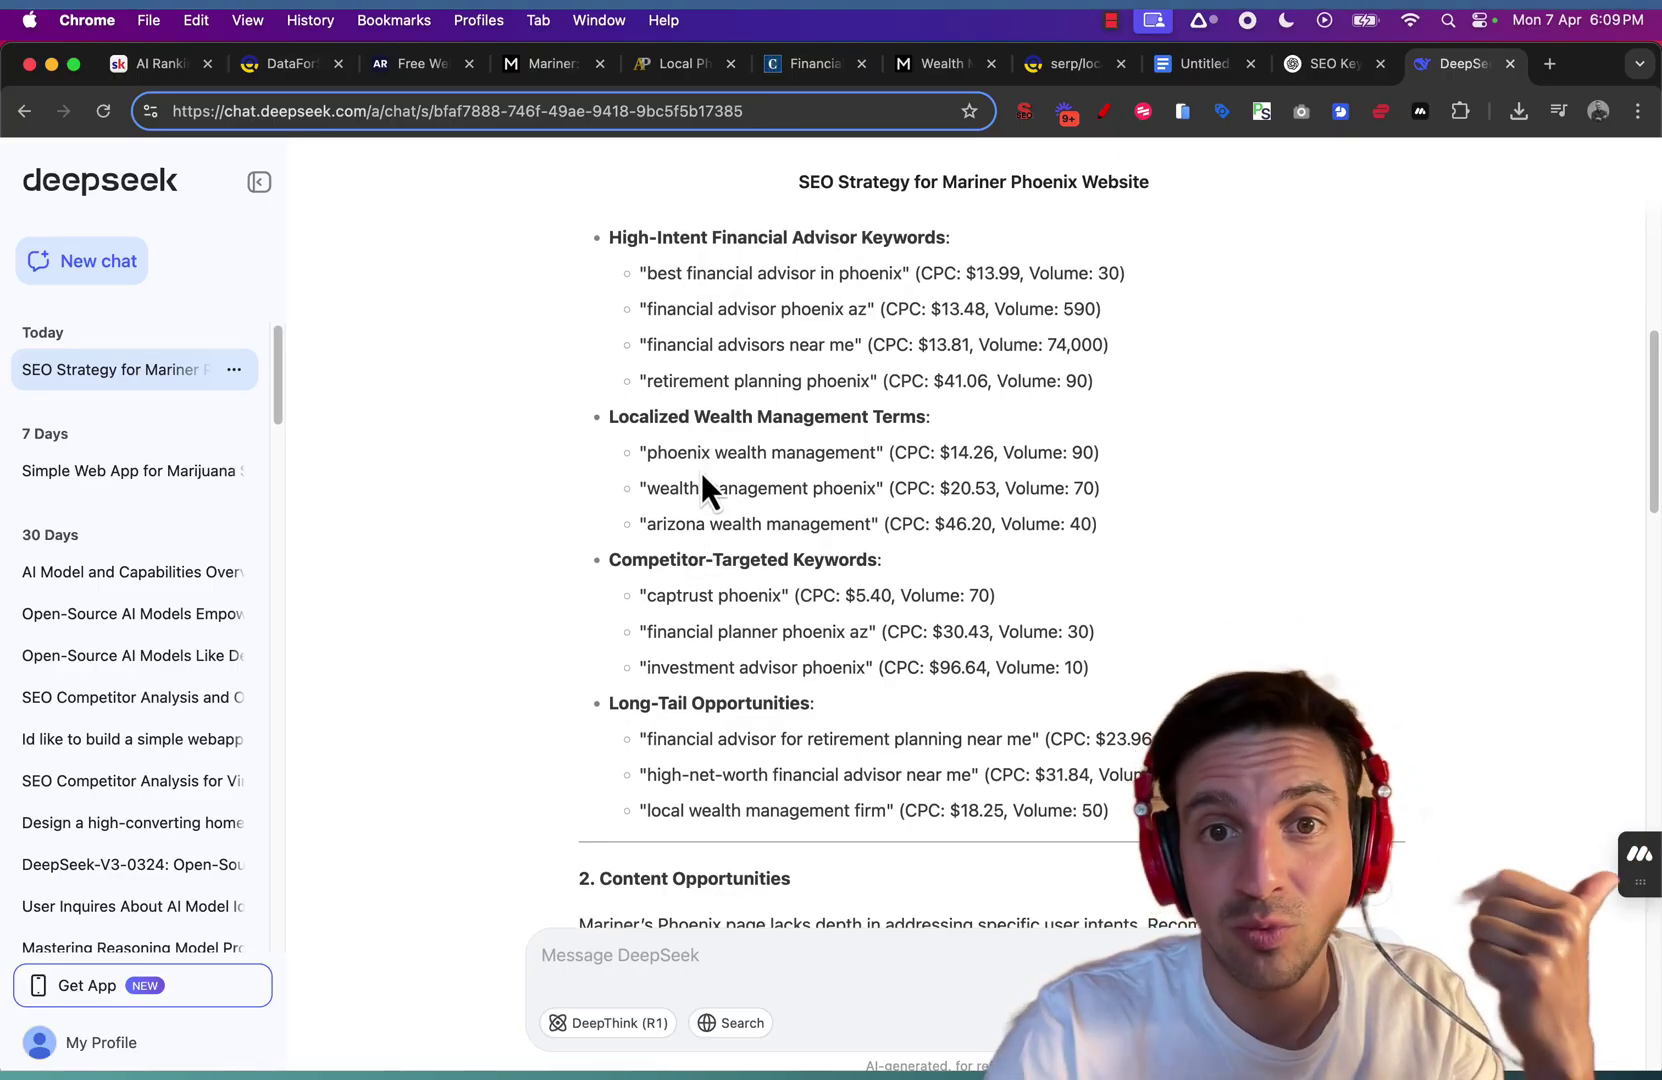
scroll(712, 486, down, 3)
scroll(717, 495, down, 2)
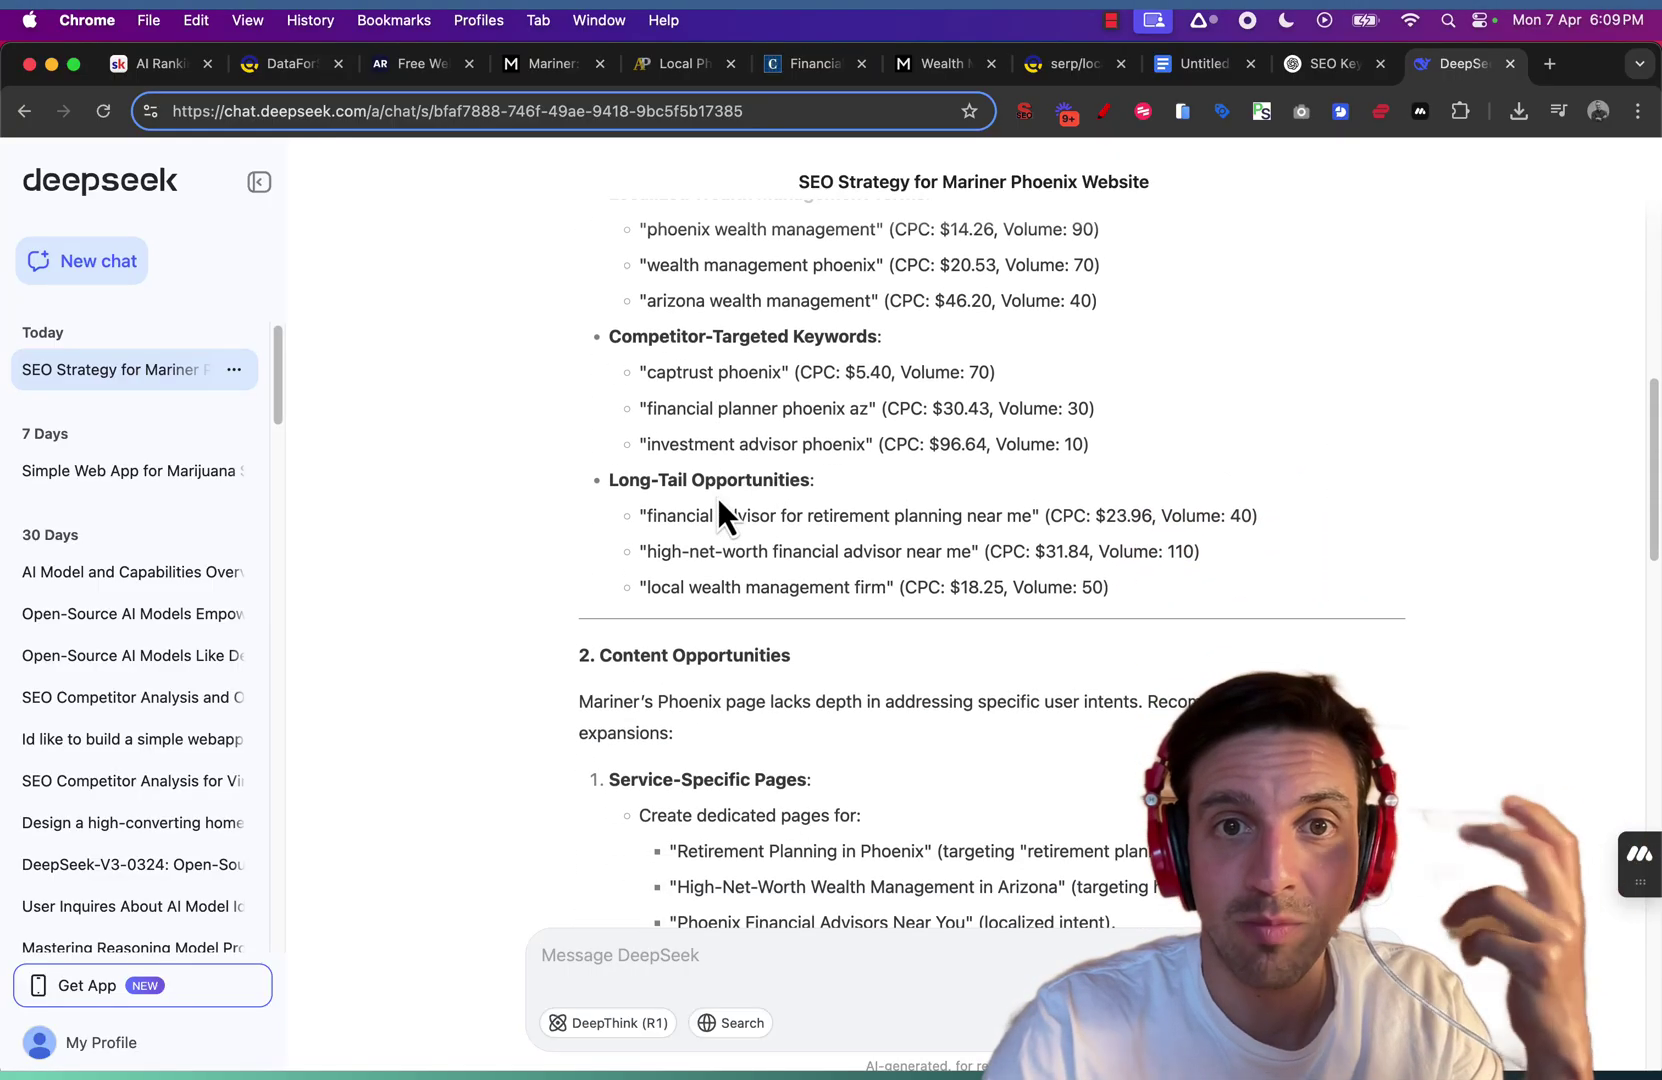
scroll(717, 496, down, 2)
scroll(718, 499, down, 1)
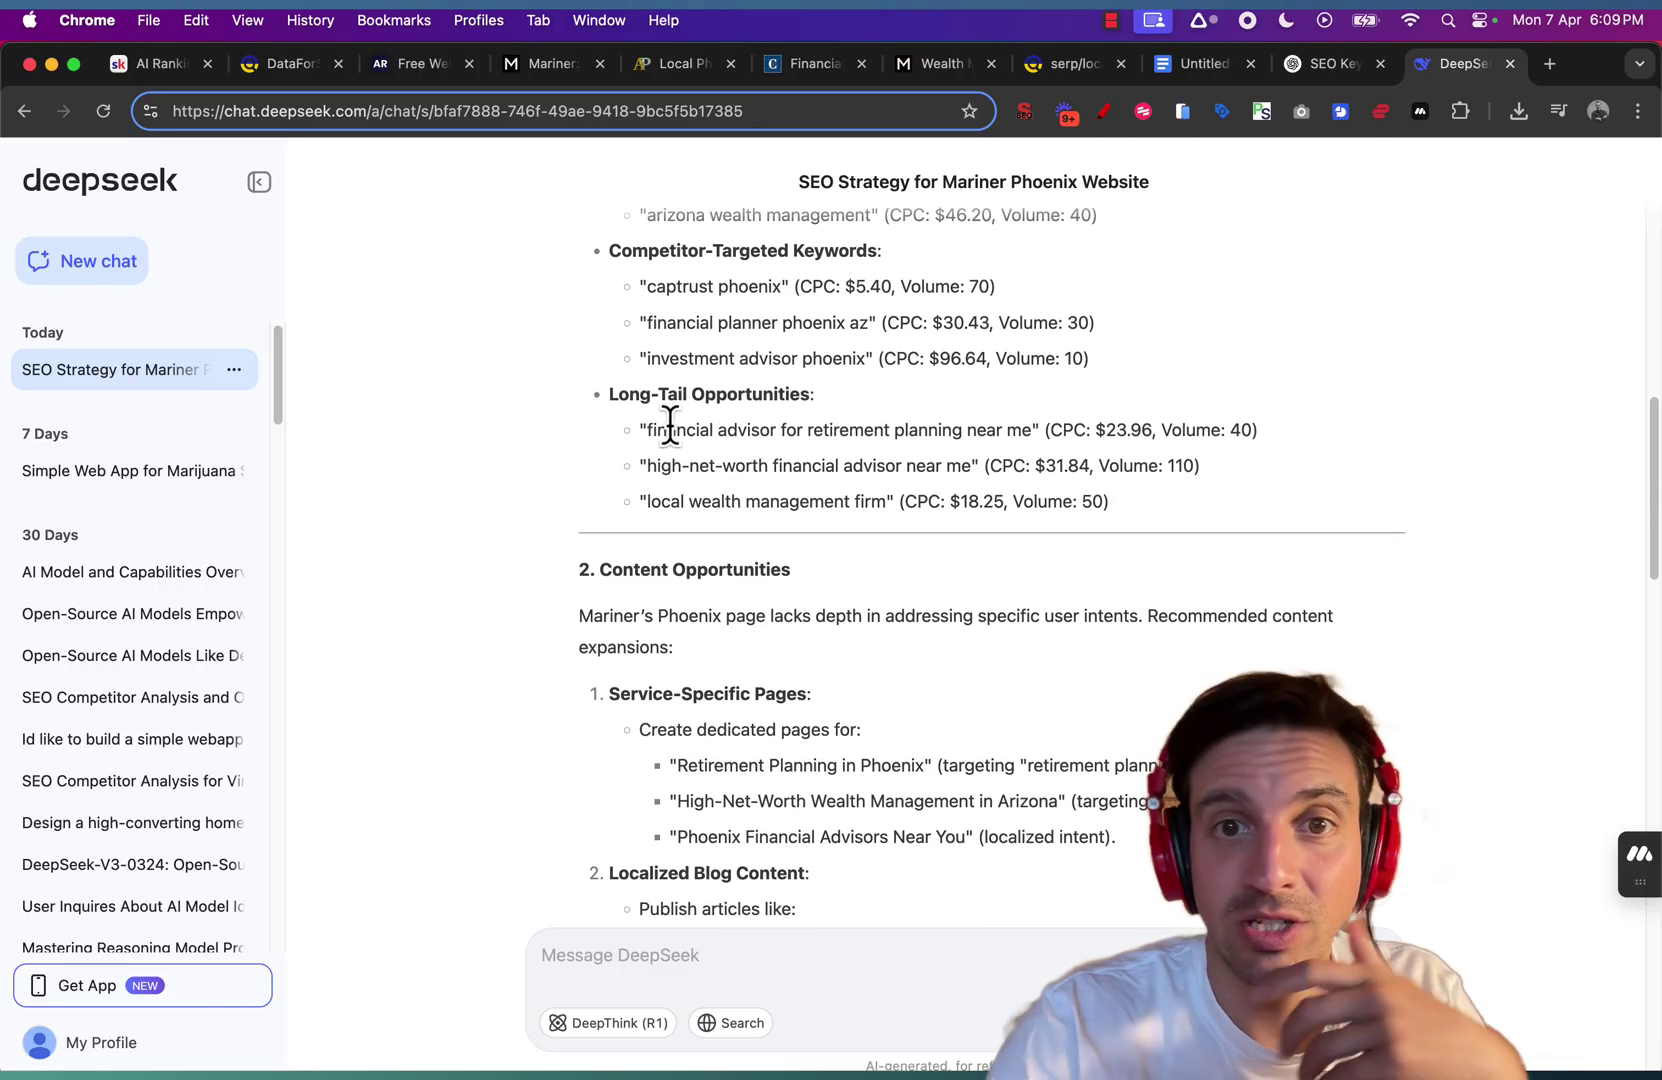
drag(697, 430, 969, 445)
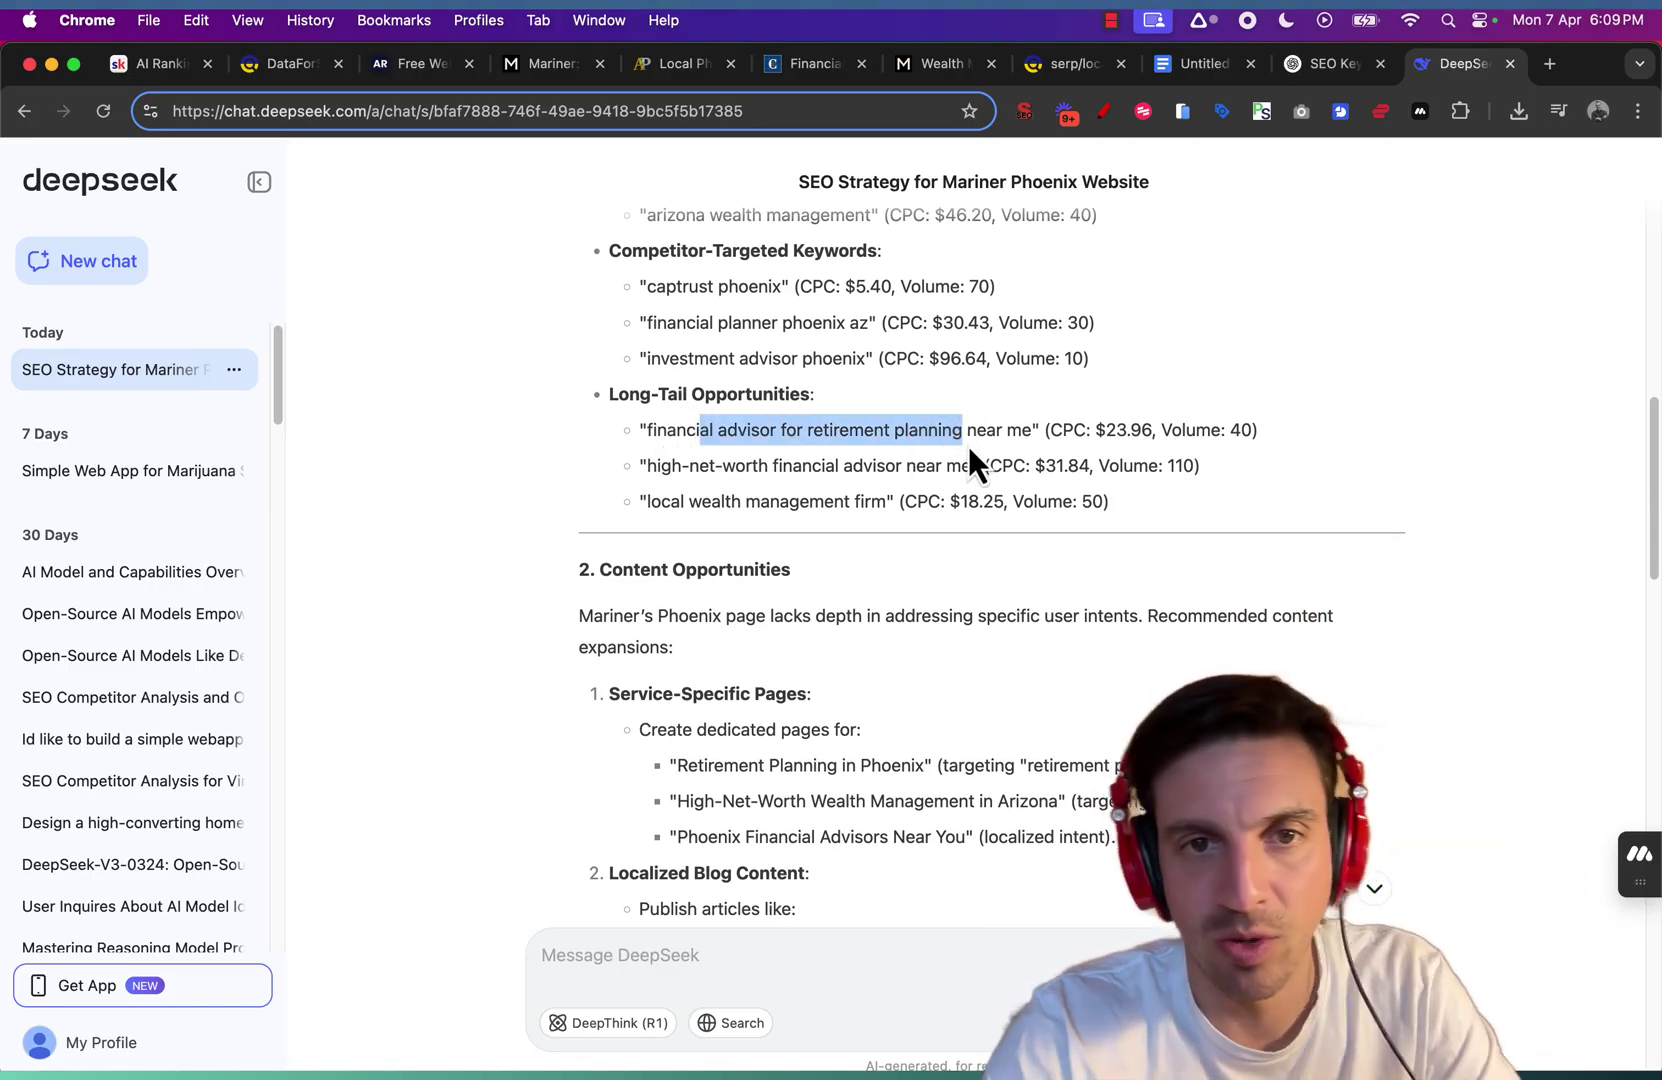
scroll(965, 445, down, 6)
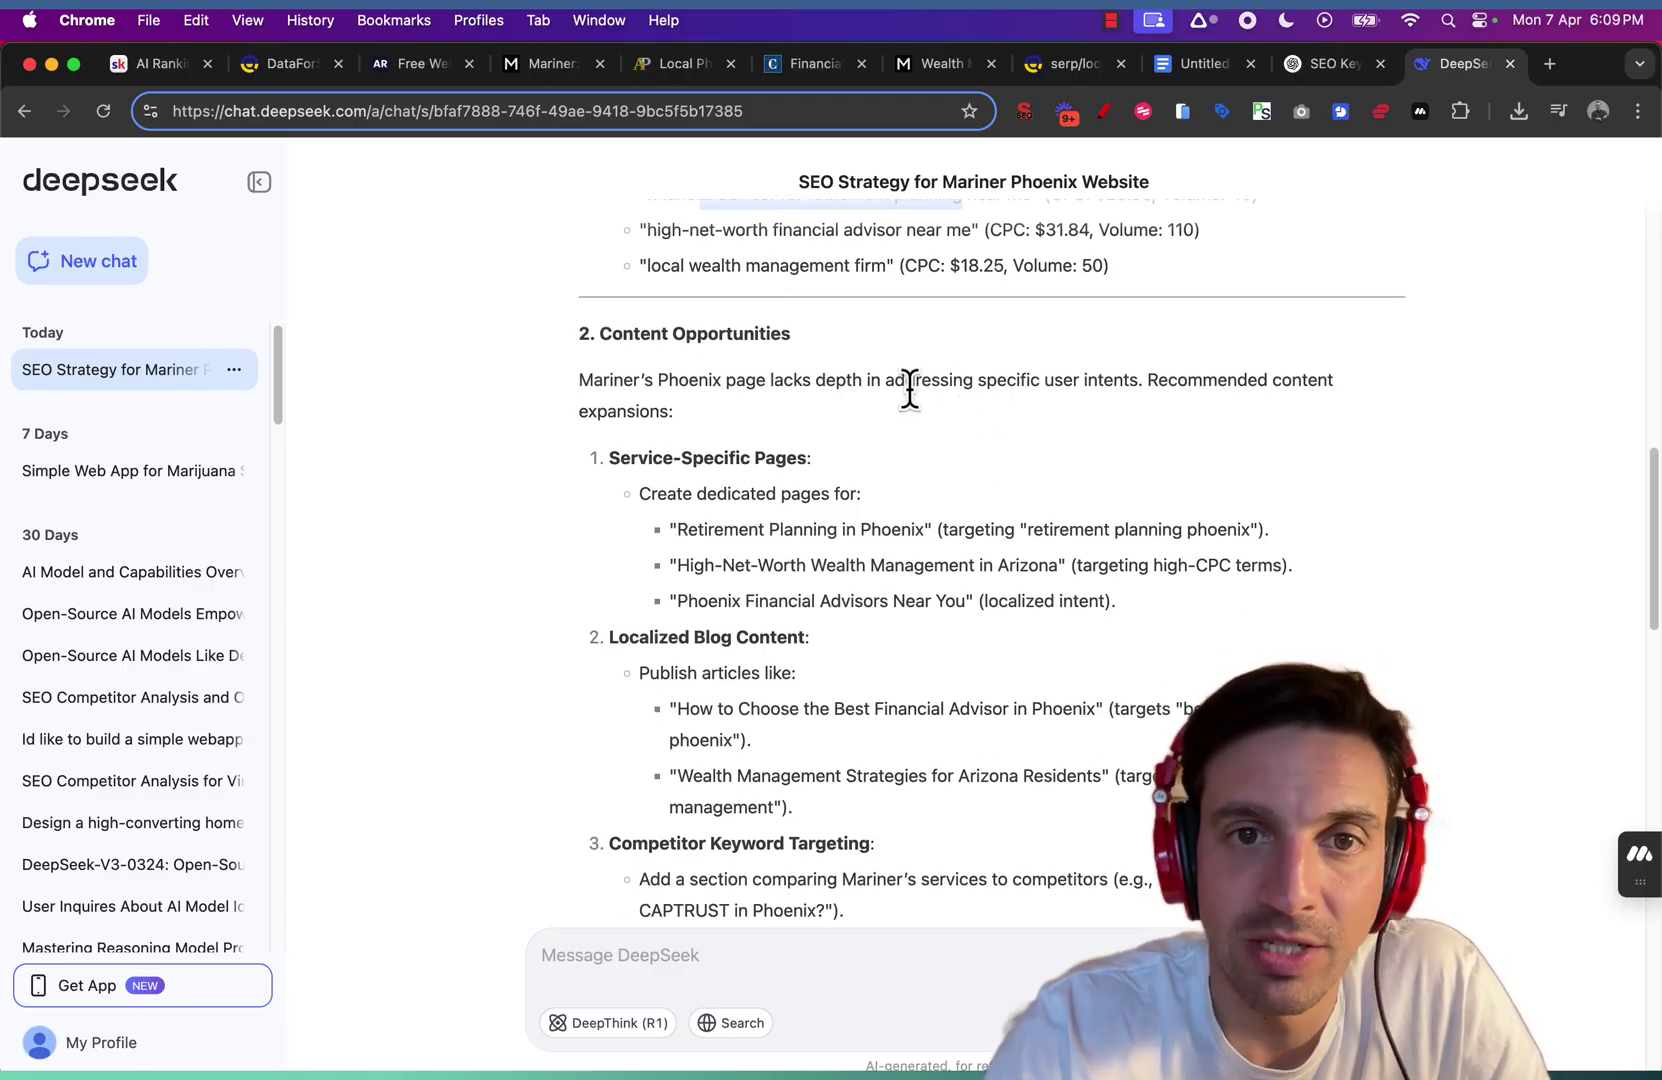
drag(681, 382, 1147, 406)
click(1144, 403)
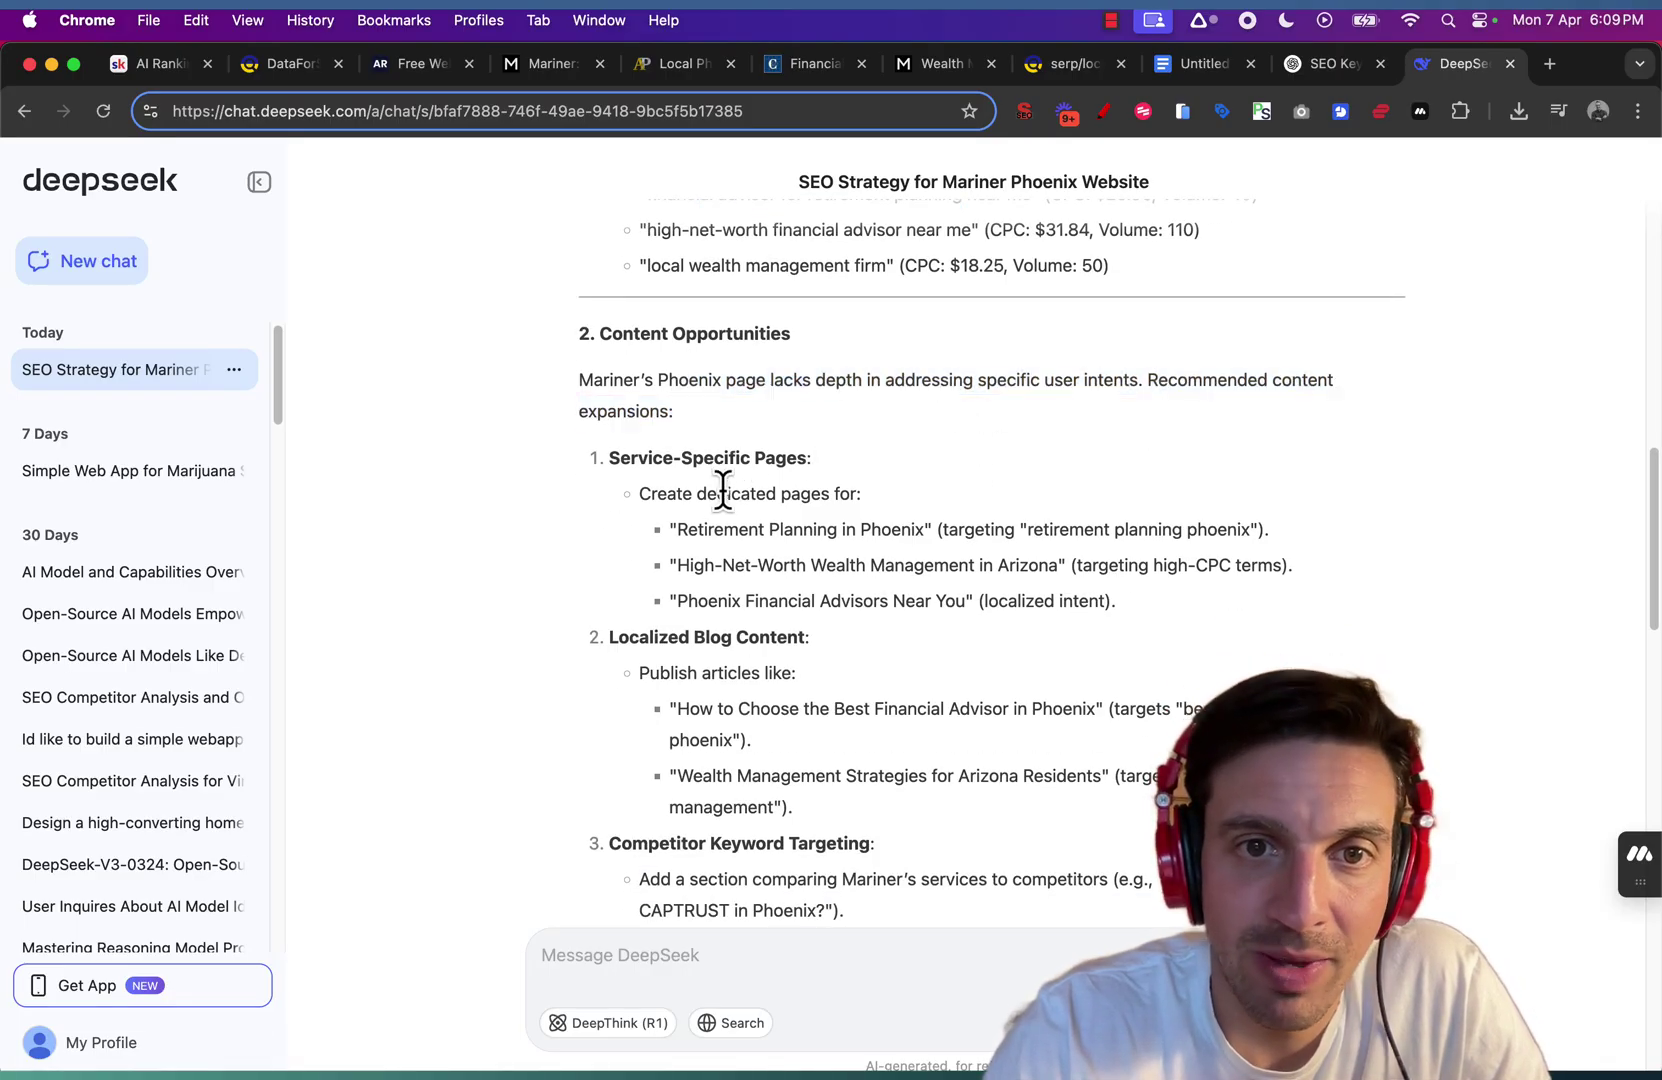
drag(641, 493, 850, 493)
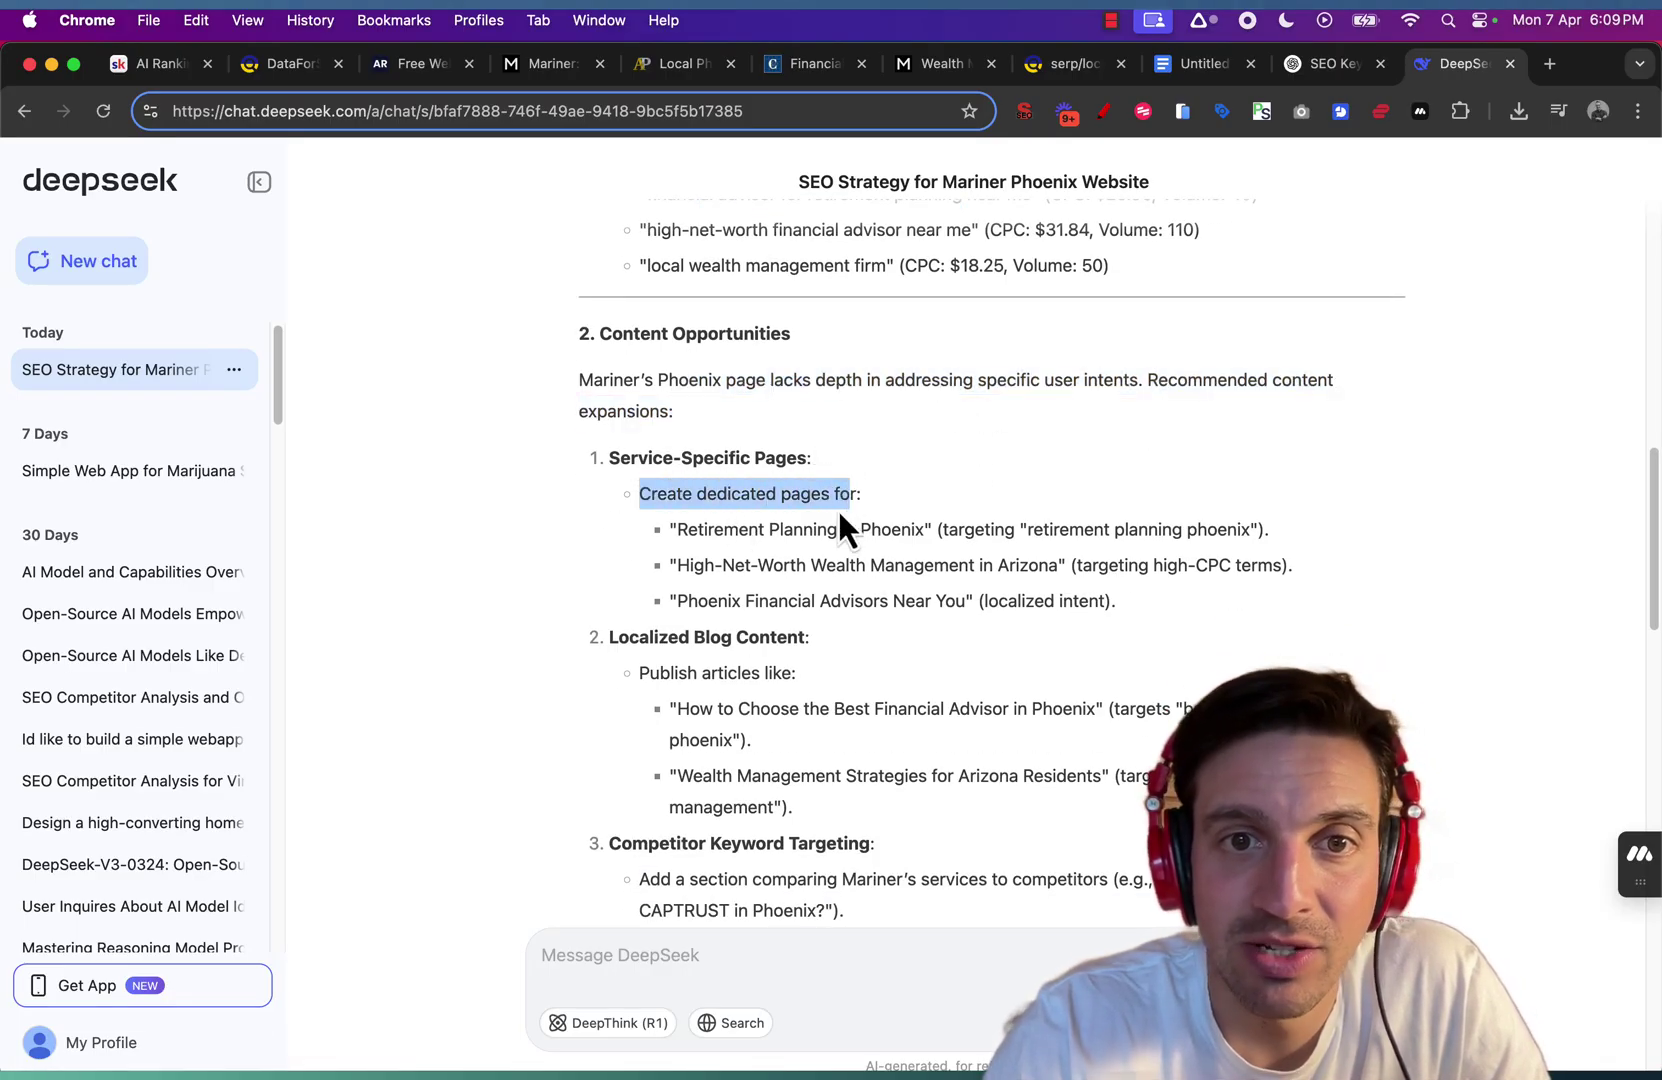
drag(697, 530, 914, 530)
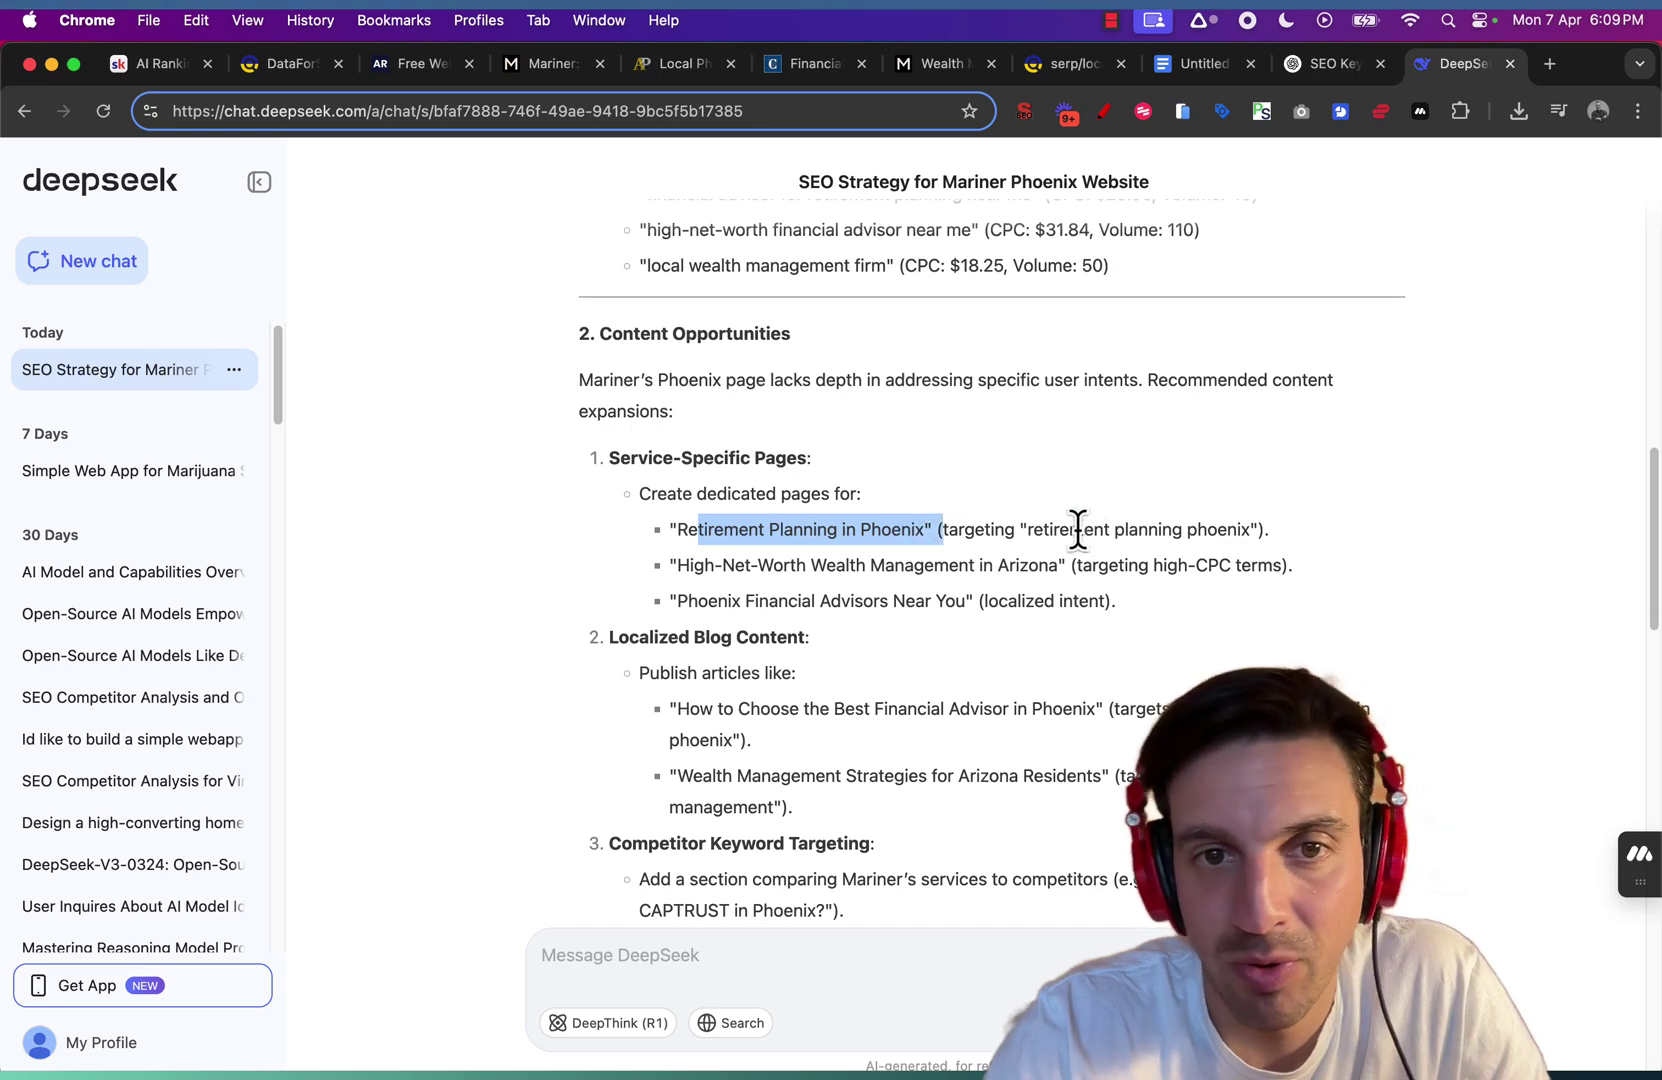
drag(705, 566, 1065, 572)
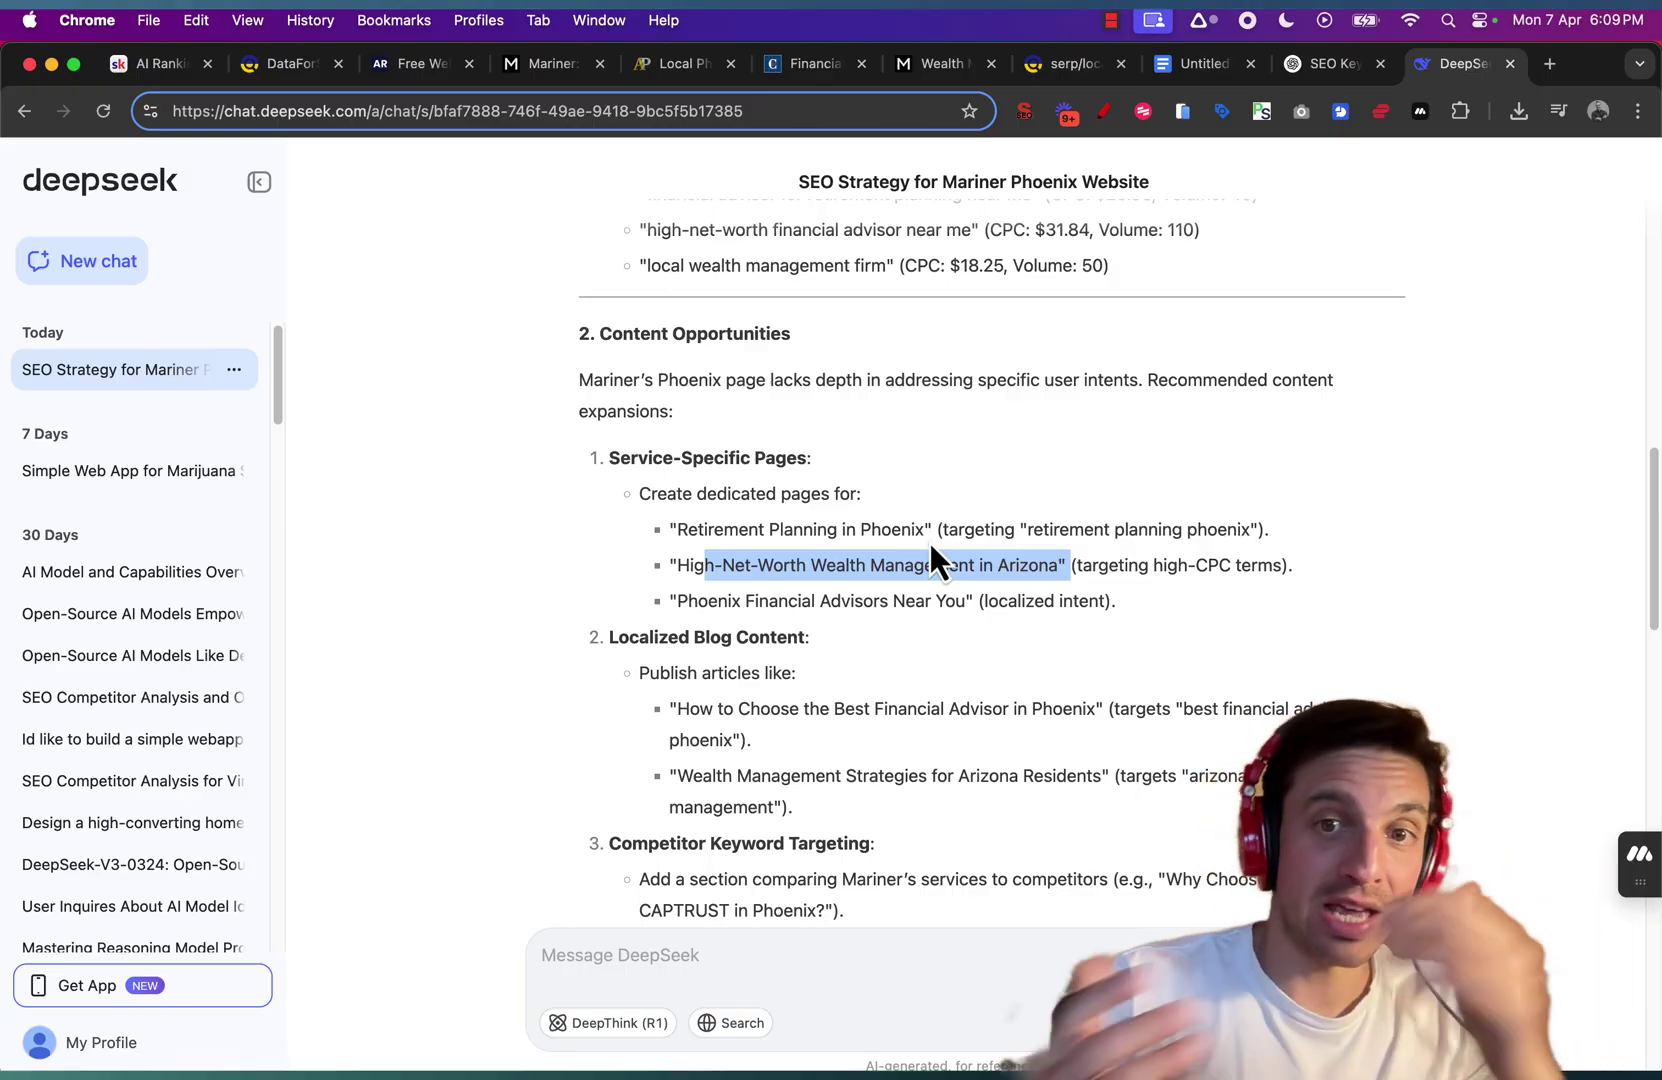
scroll(958, 505, down, 5)
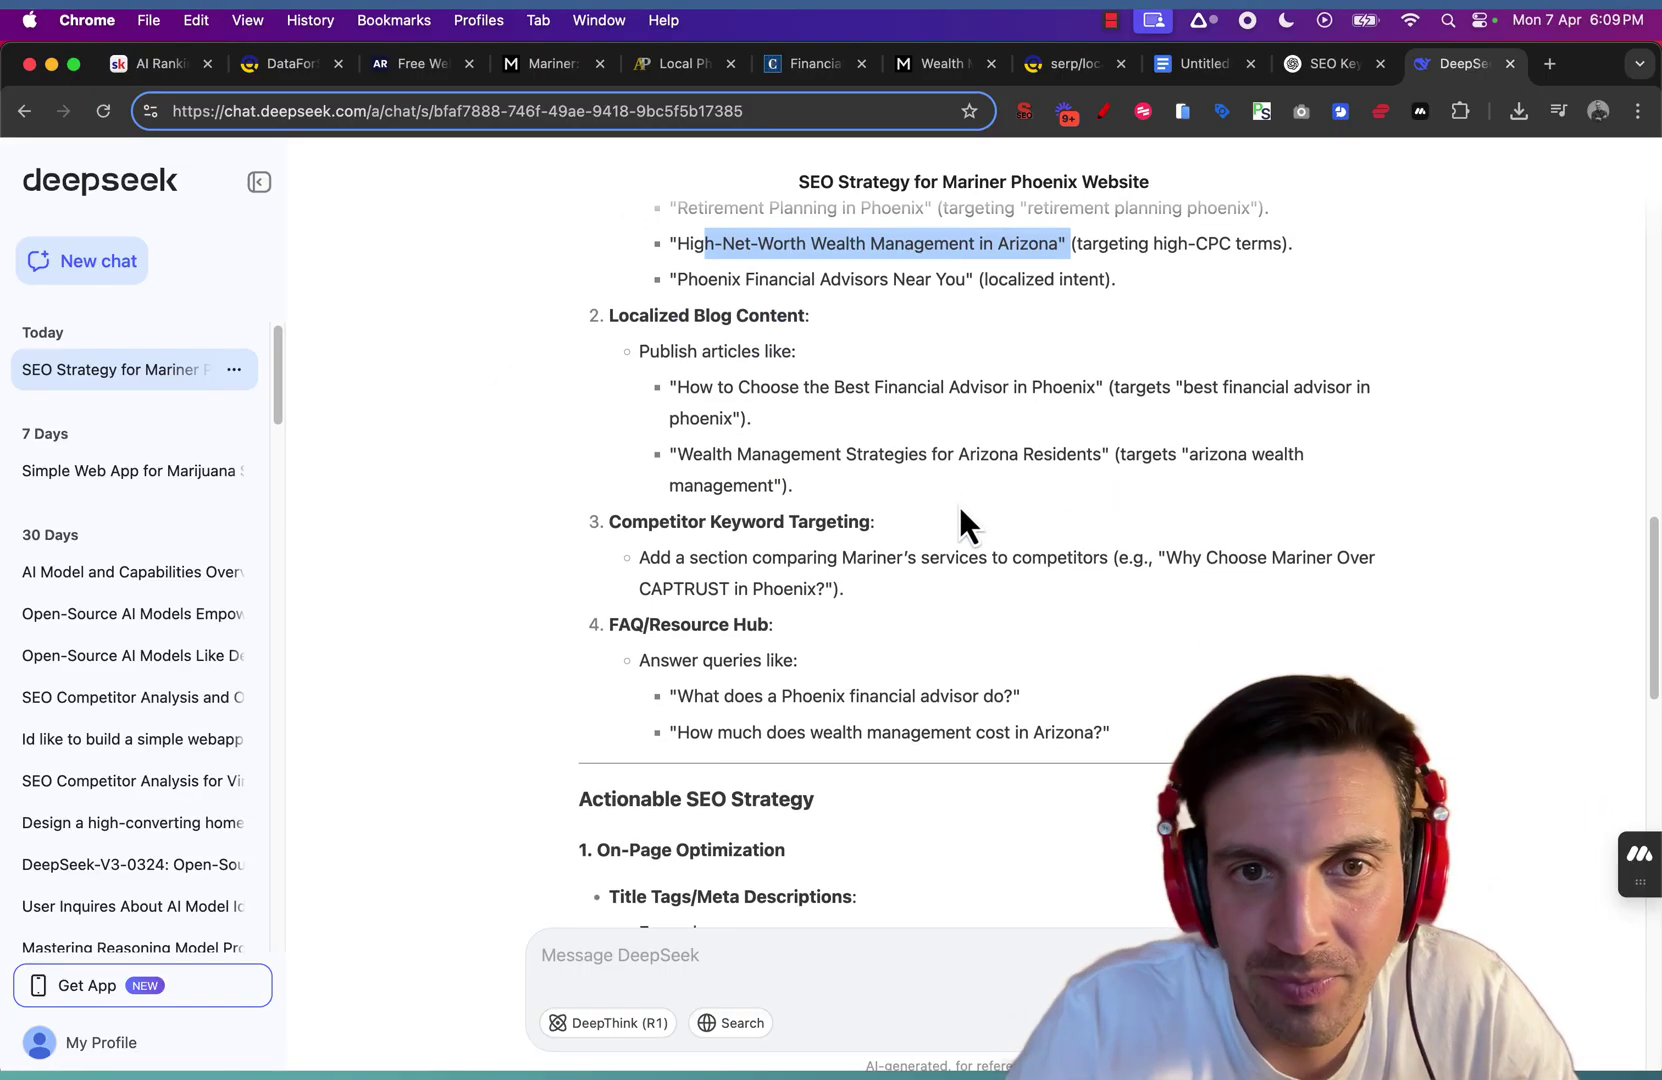
scroll(958, 505, down, 1)
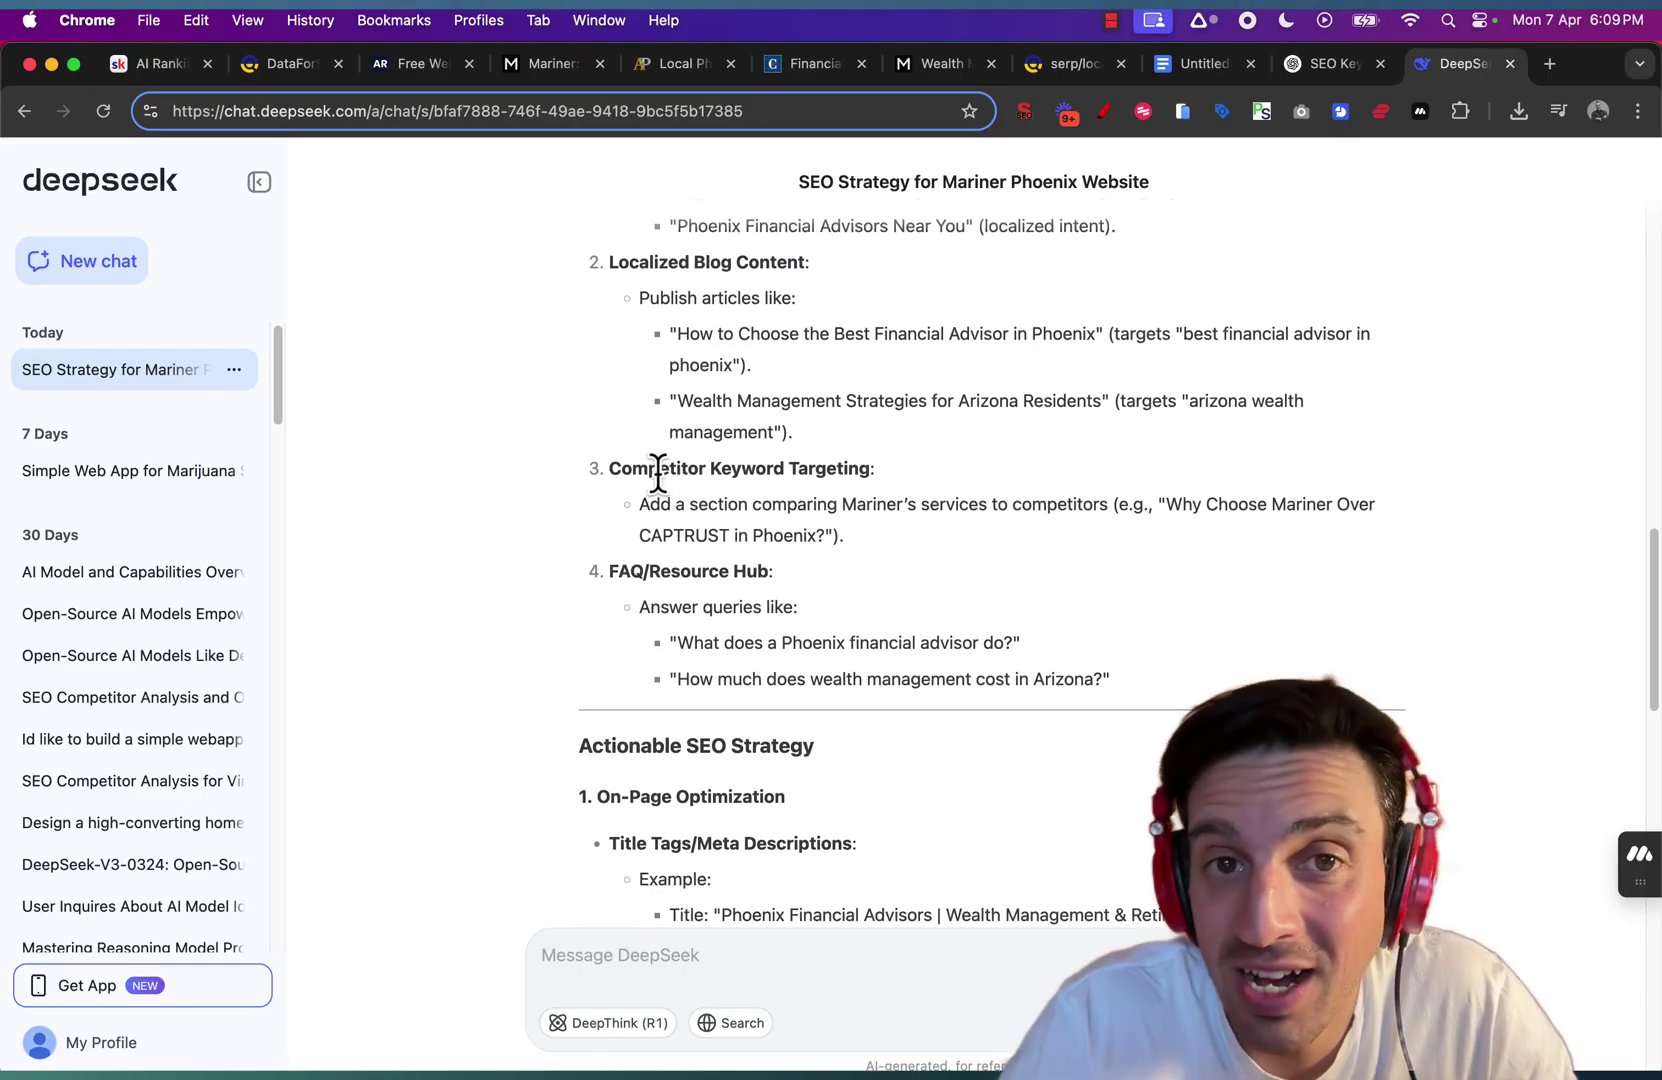
drag(639, 500, 1321, 549)
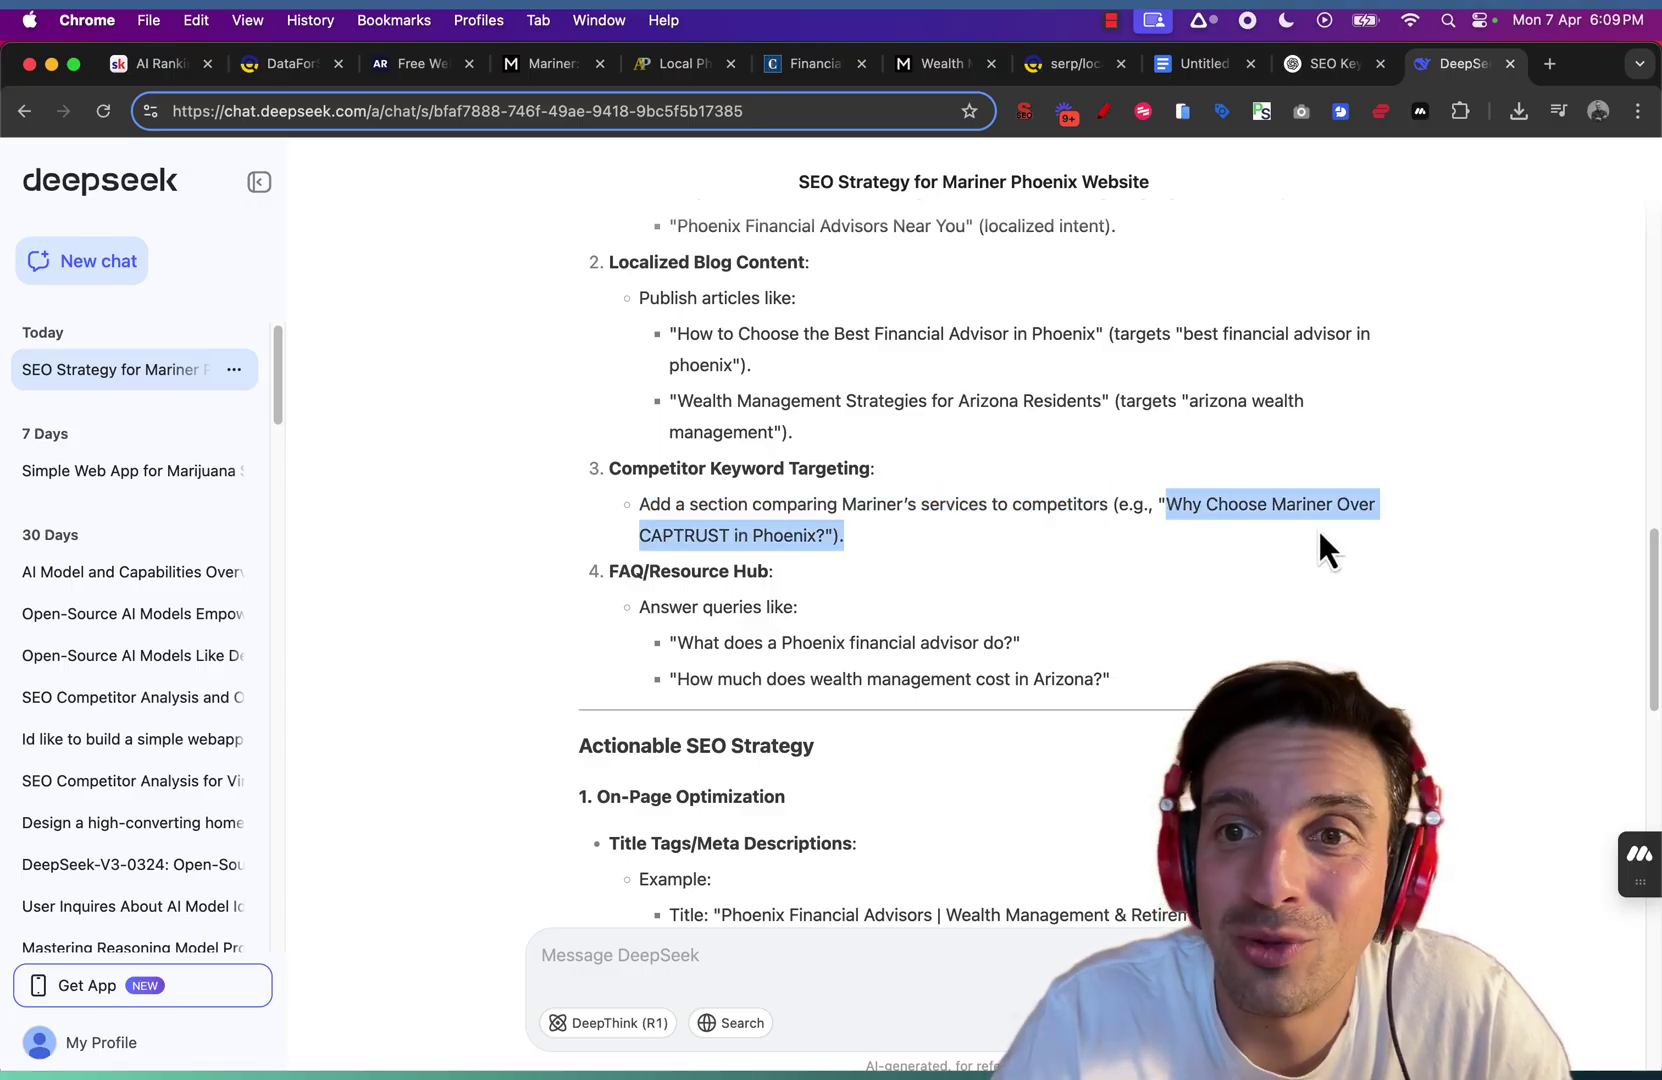
click(766, 522)
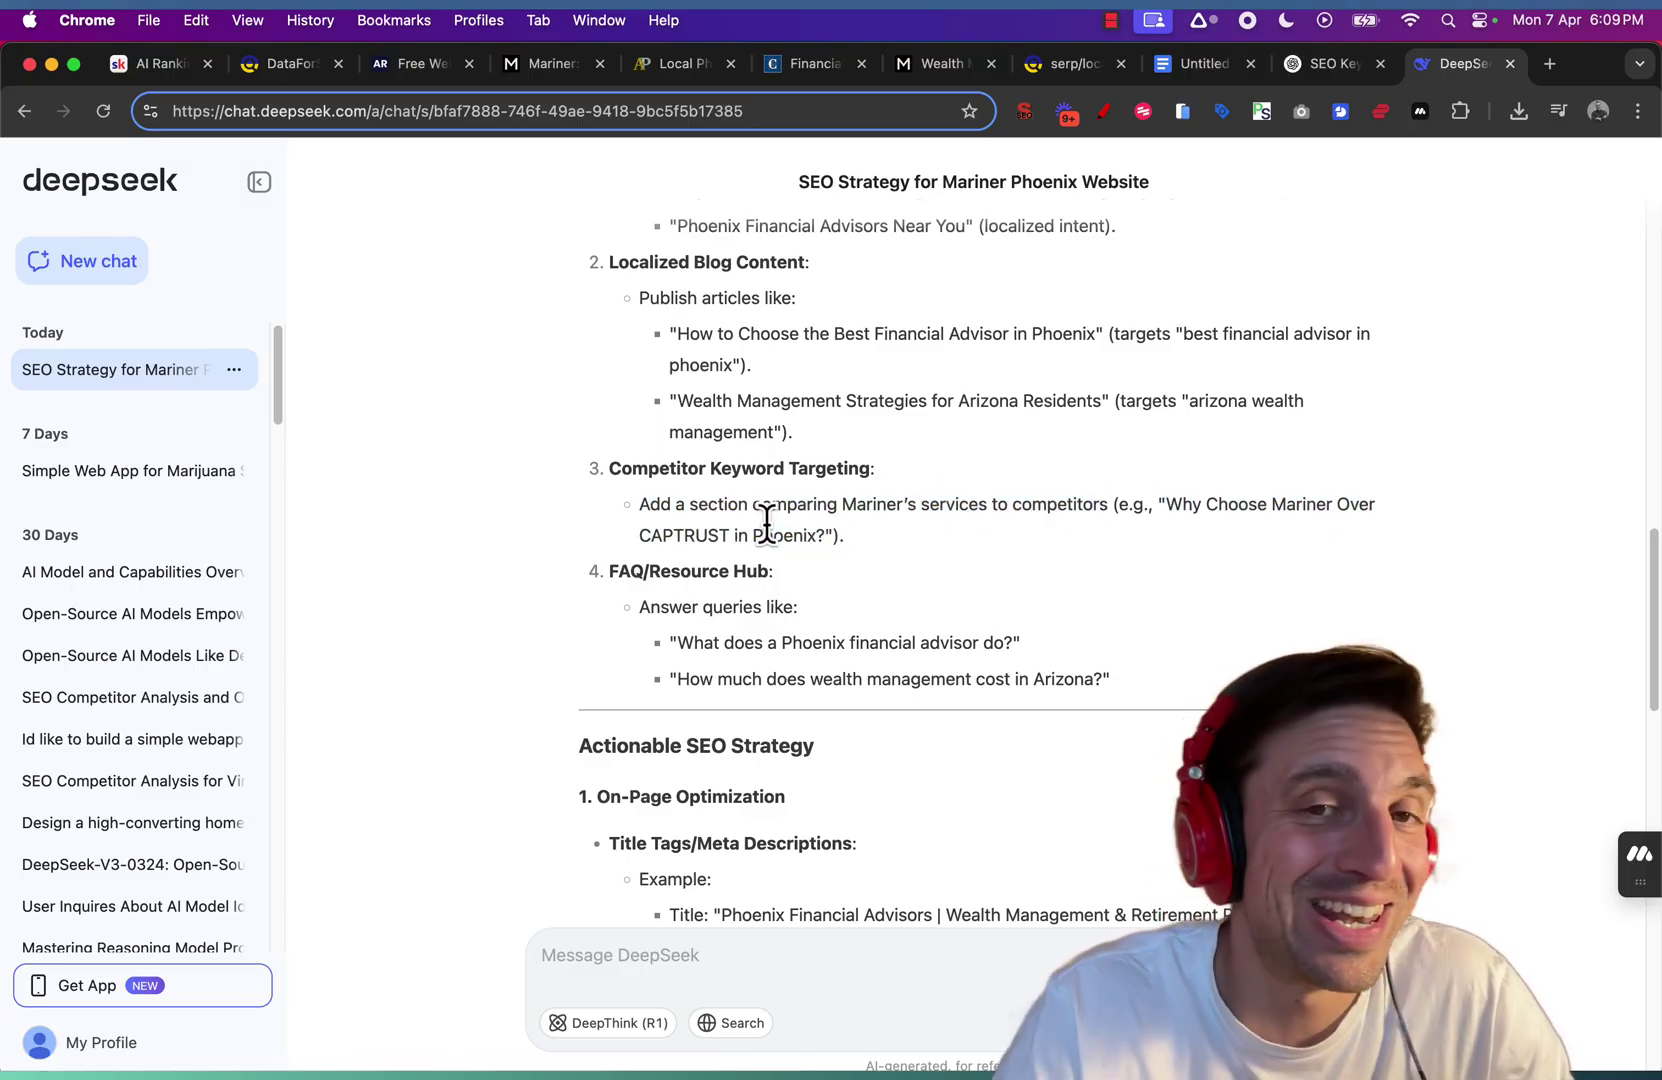
scroll(765, 525, down, 3)
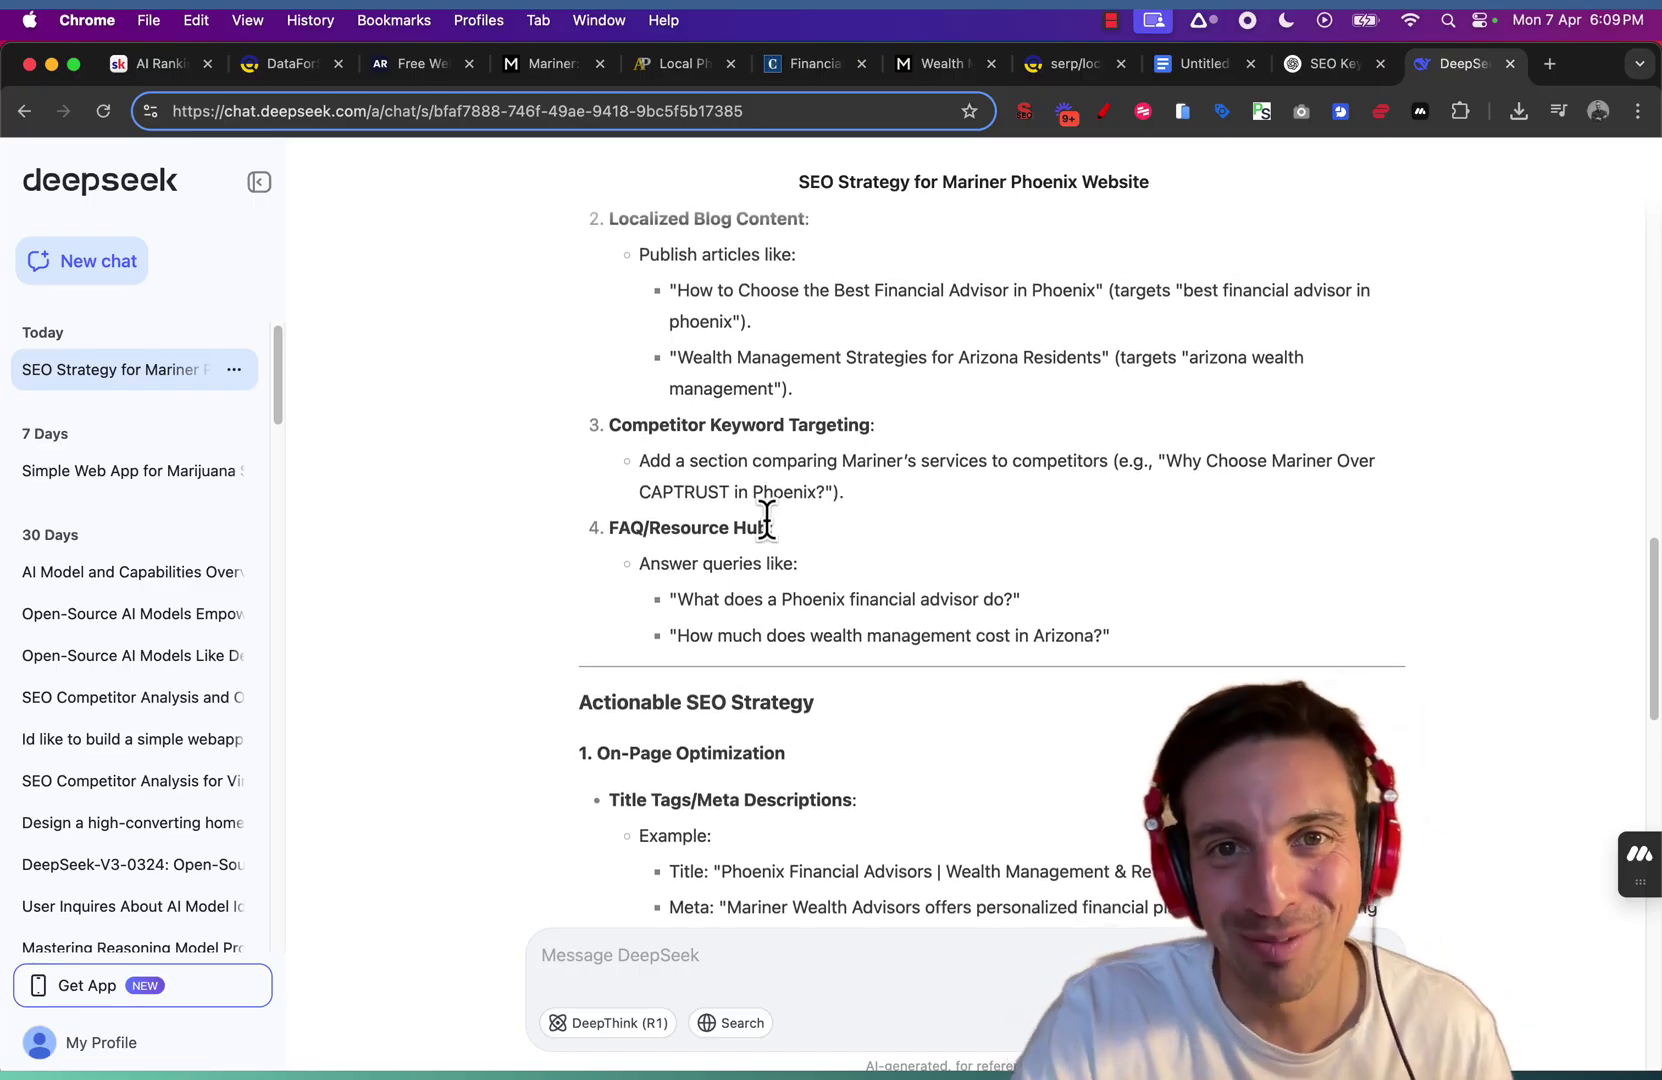
scroll(720, 490, up, 1)
scroll(720, 490, up, 3)
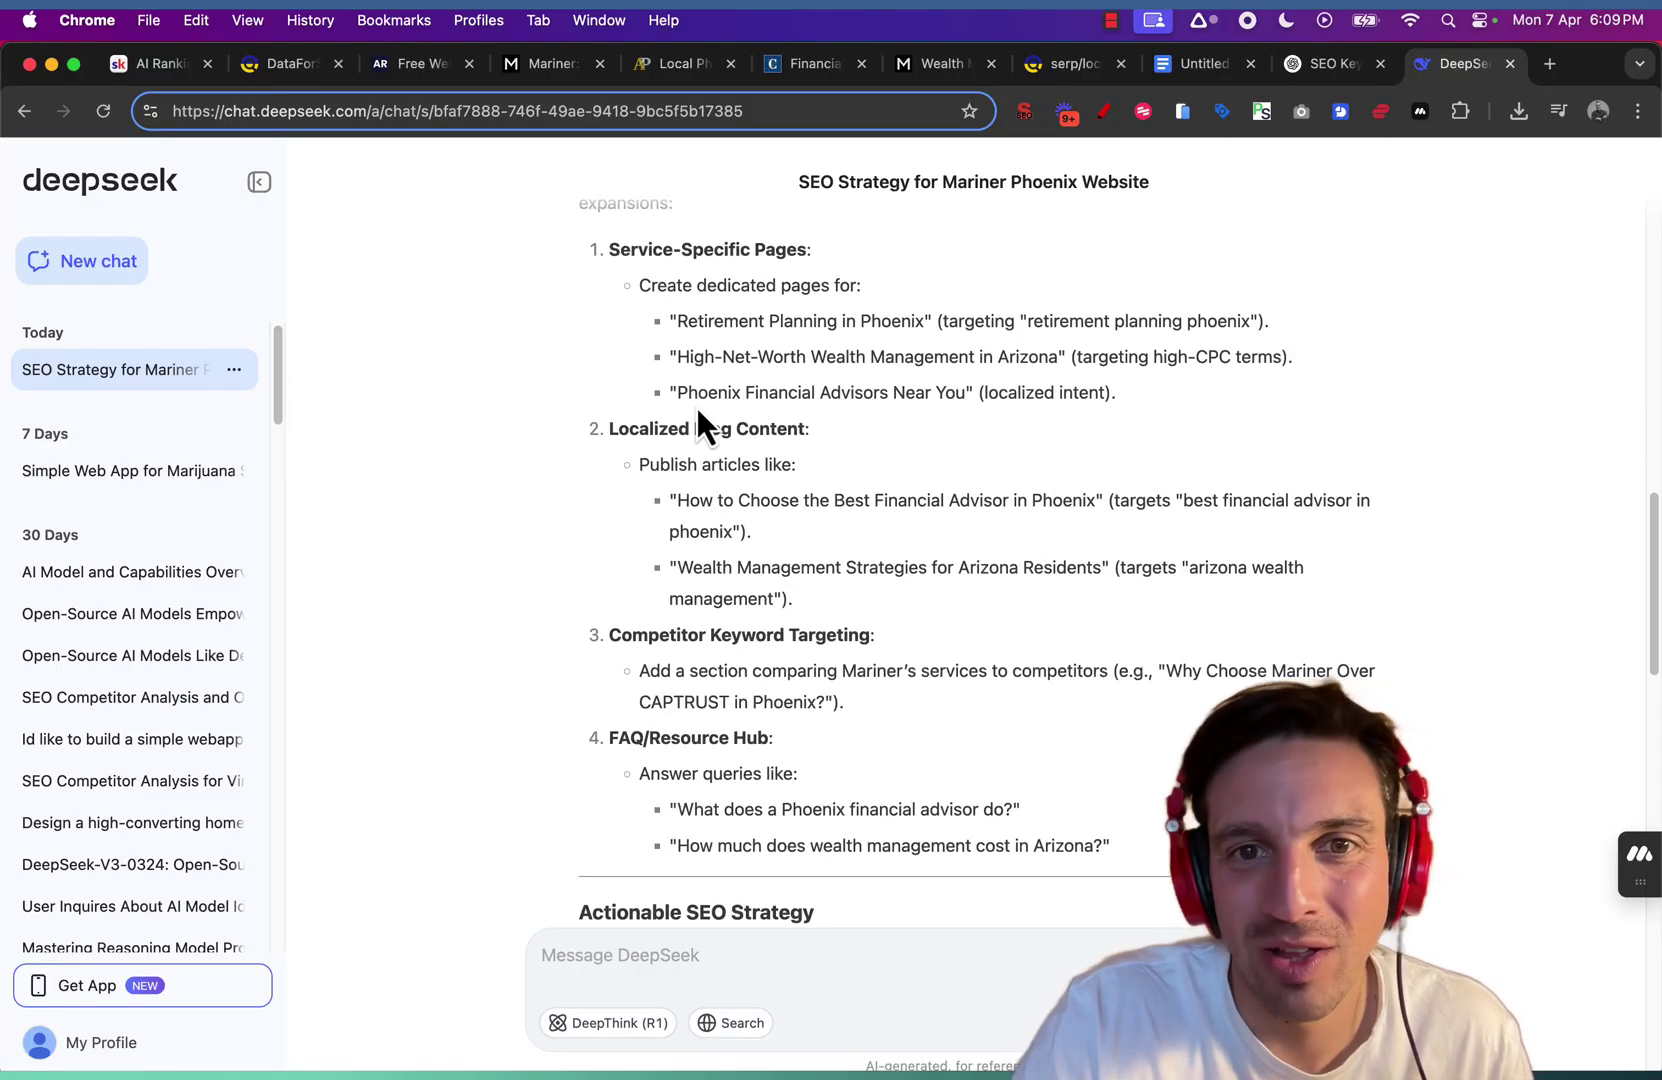
drag(733, 500, 1113, 505)
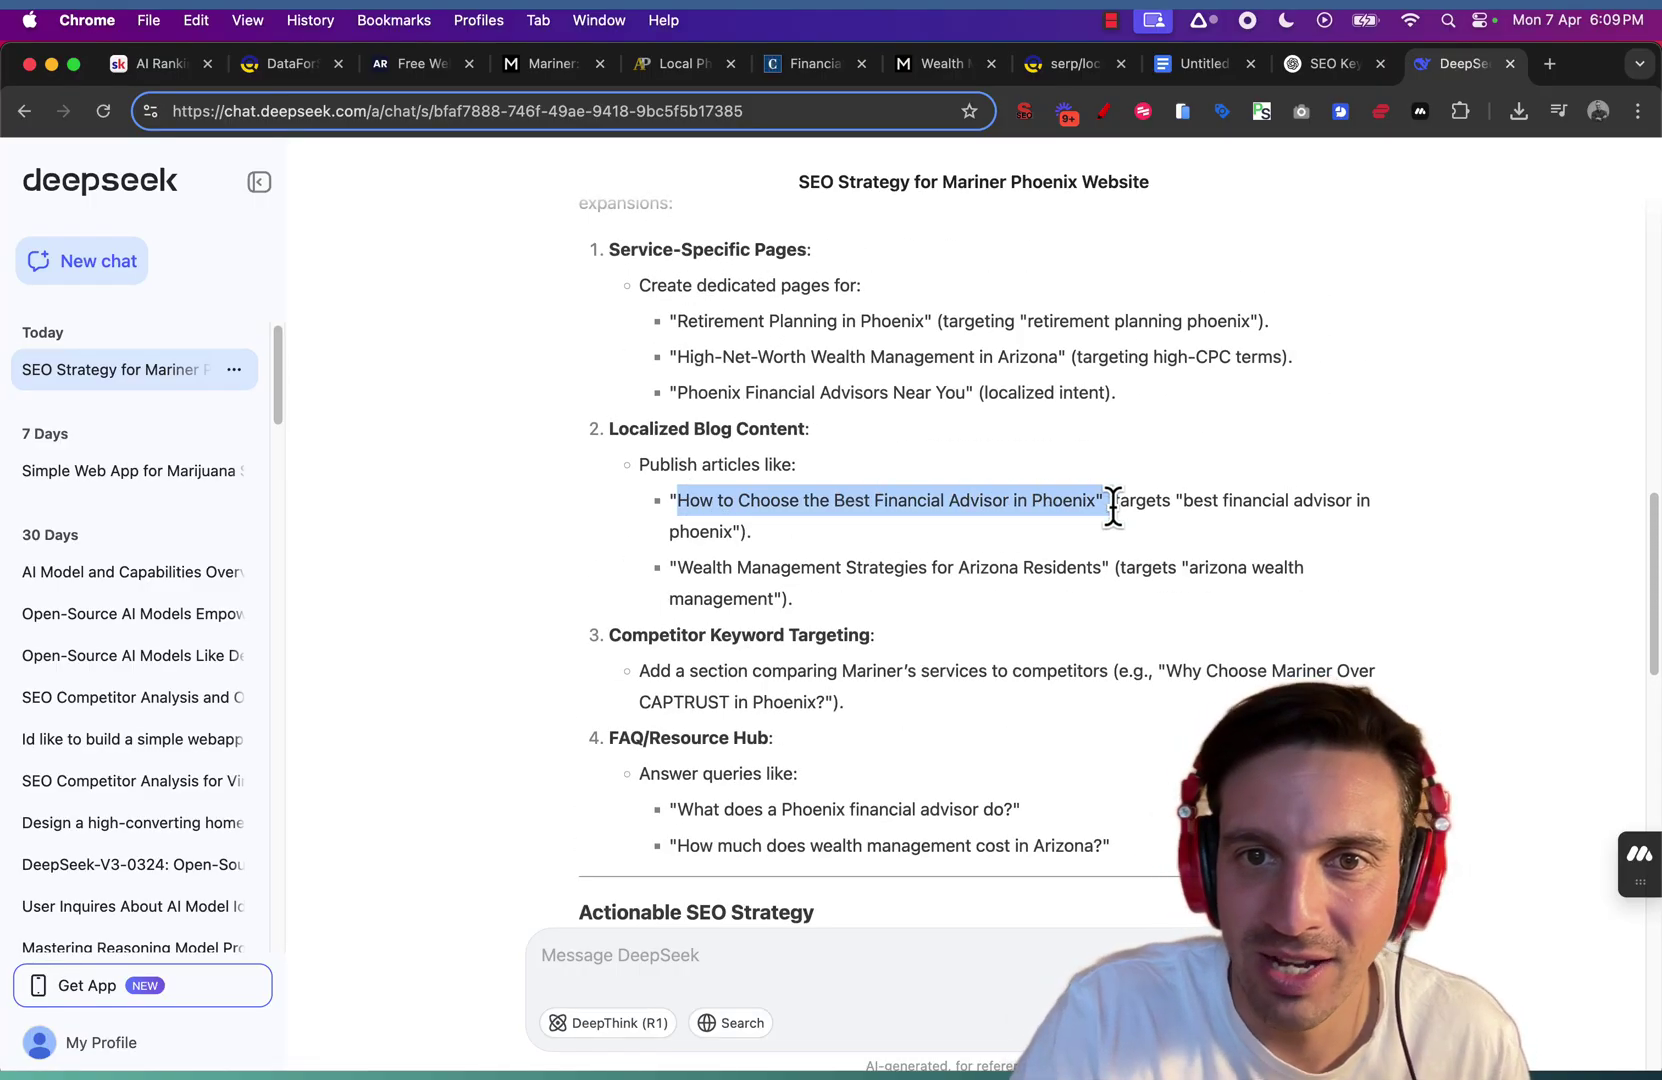
Scroll ChatGPT's reply to Key Observations and highlight Mariner's 50 keywords and ~99 traffic point
click(1328, 66)
scroll(996, 375, down, 5)
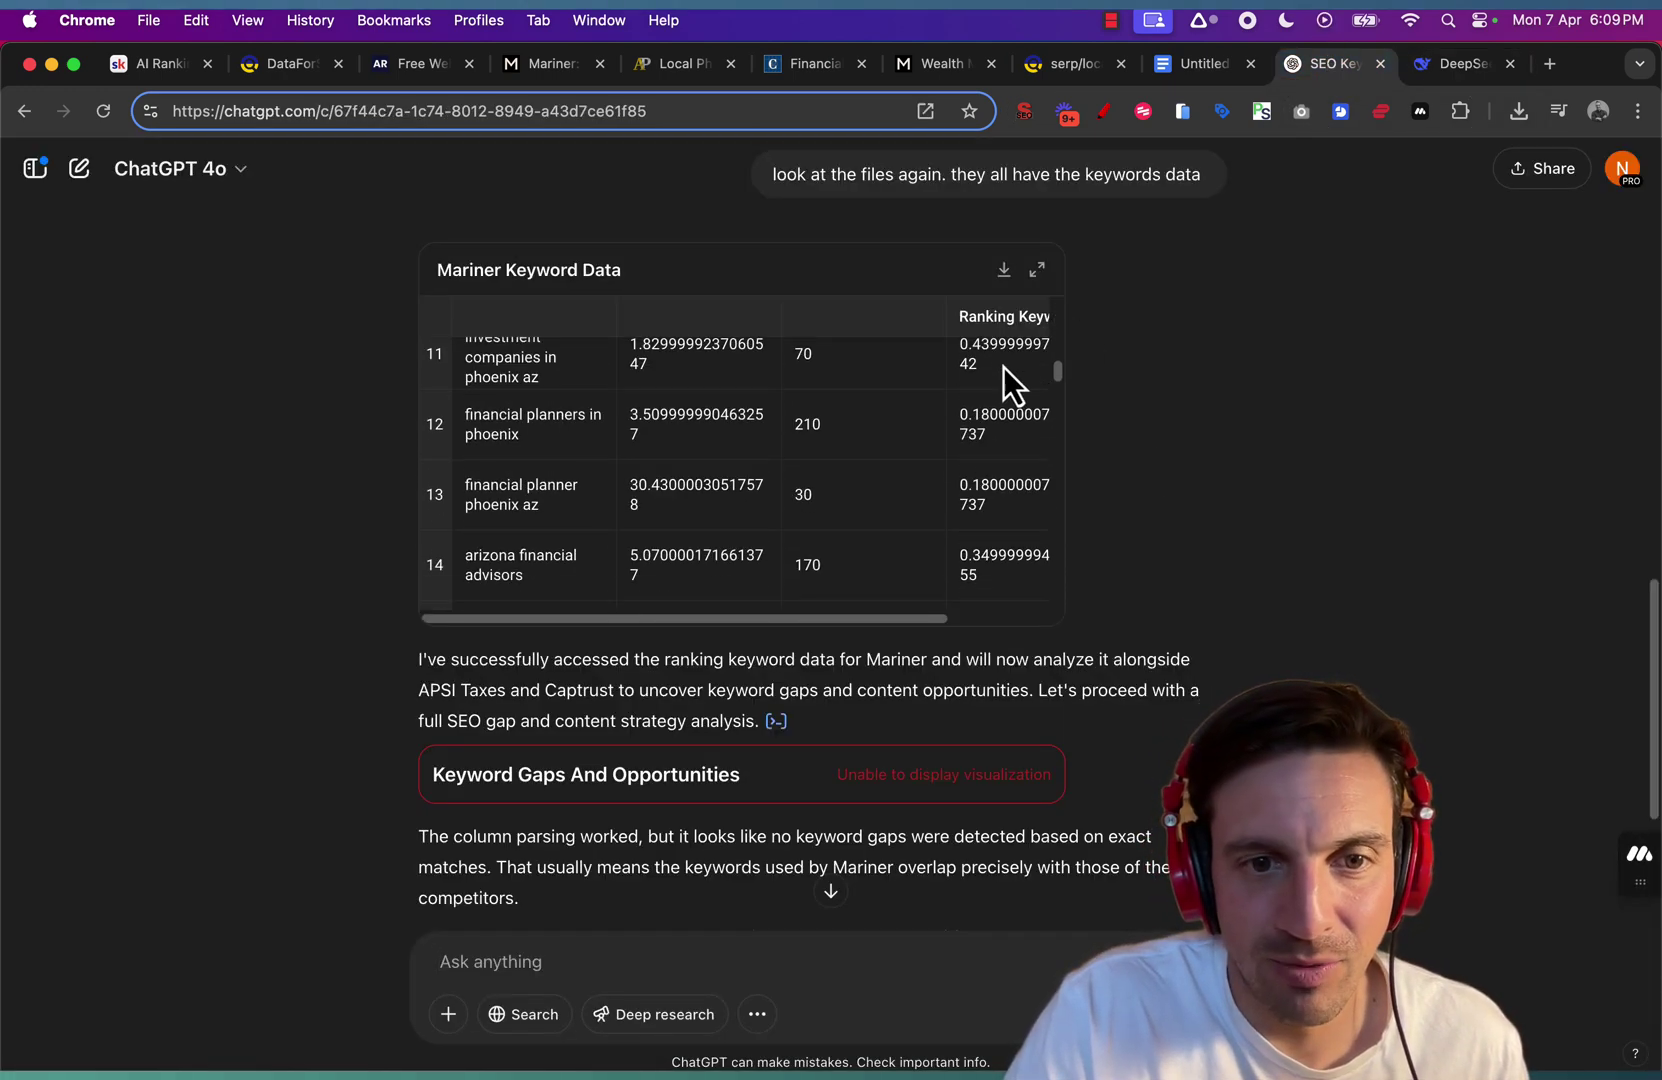
scroll(1192, 467, down, 4)
scroll(579, 341, down, 10)
scroll(579, 341, up, 1)
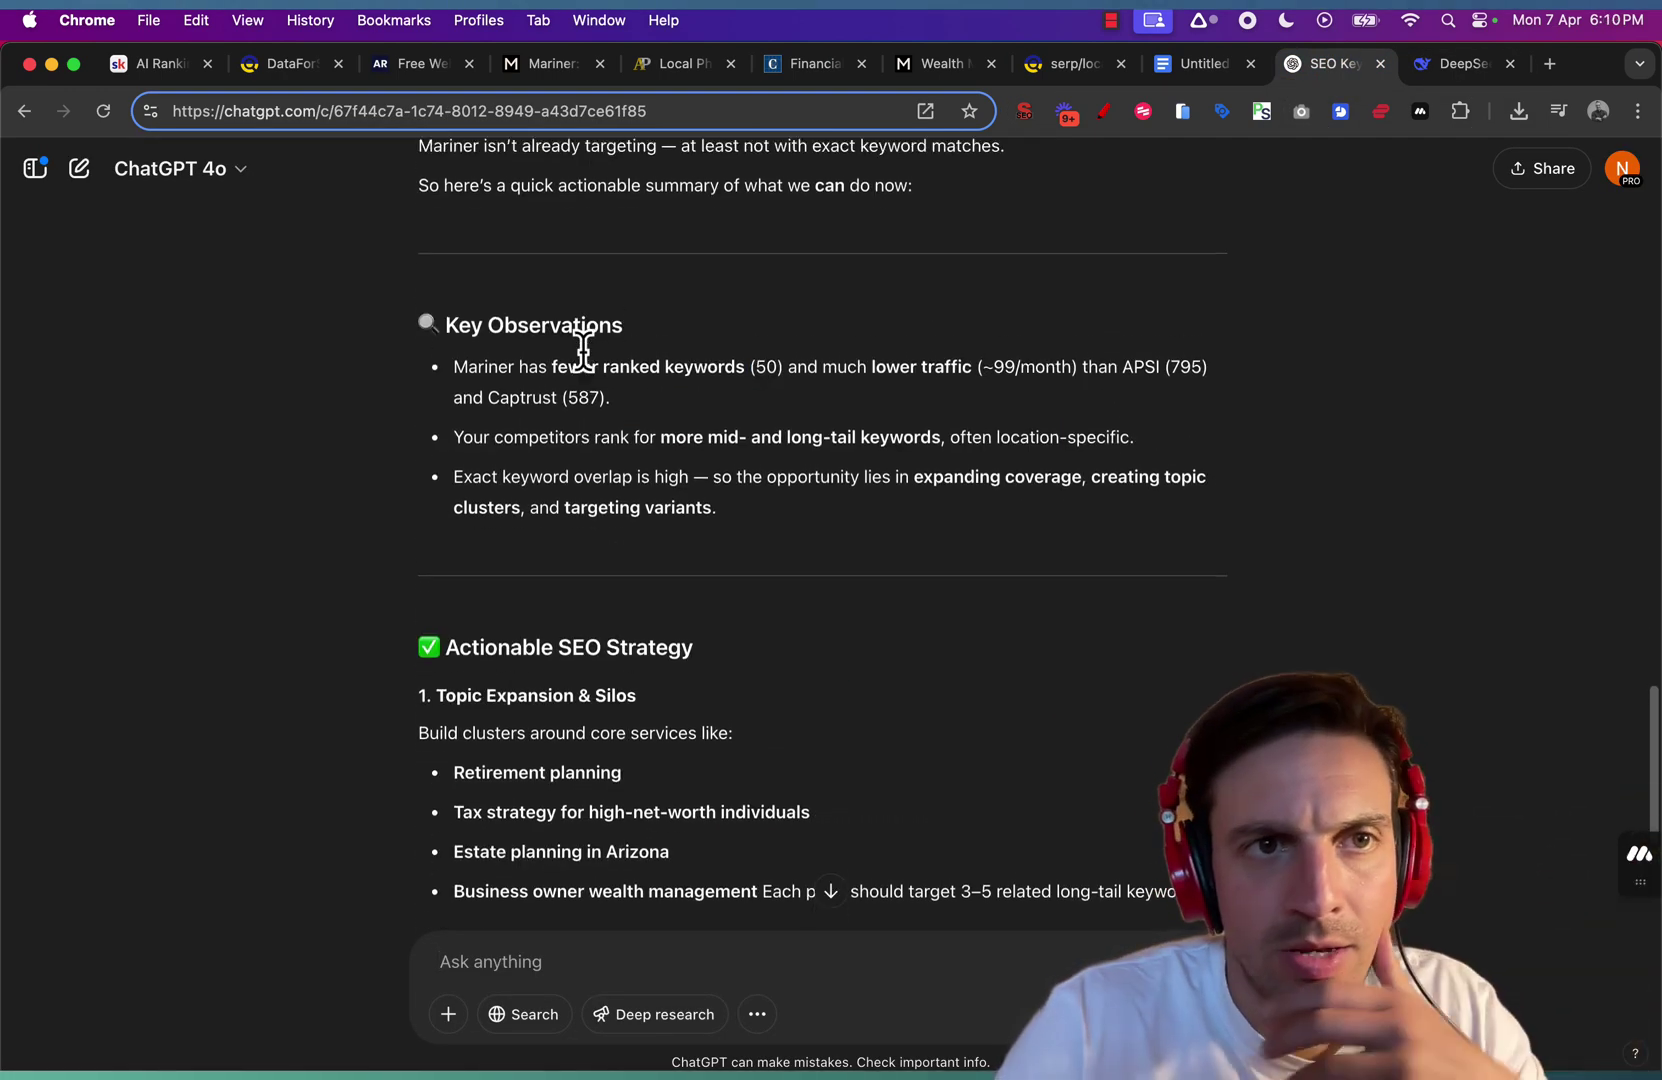
scroll(566, 369, up, 2)
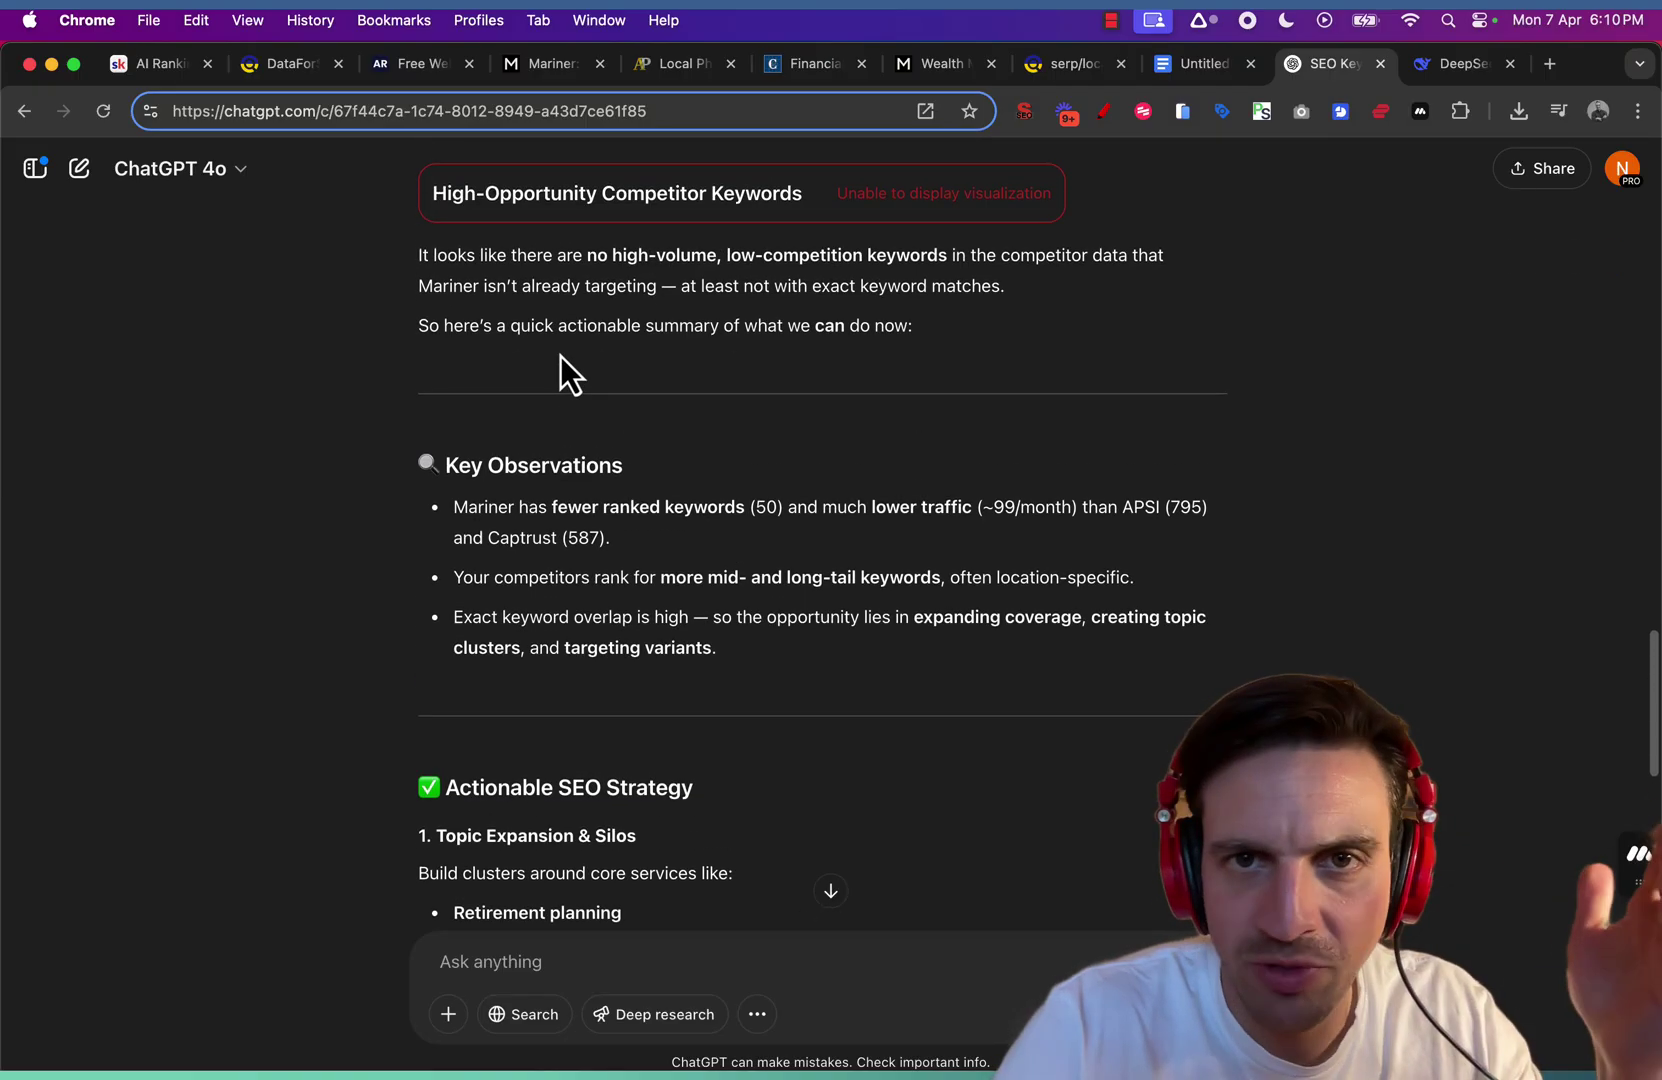
scroll(560, 356, down, 2)
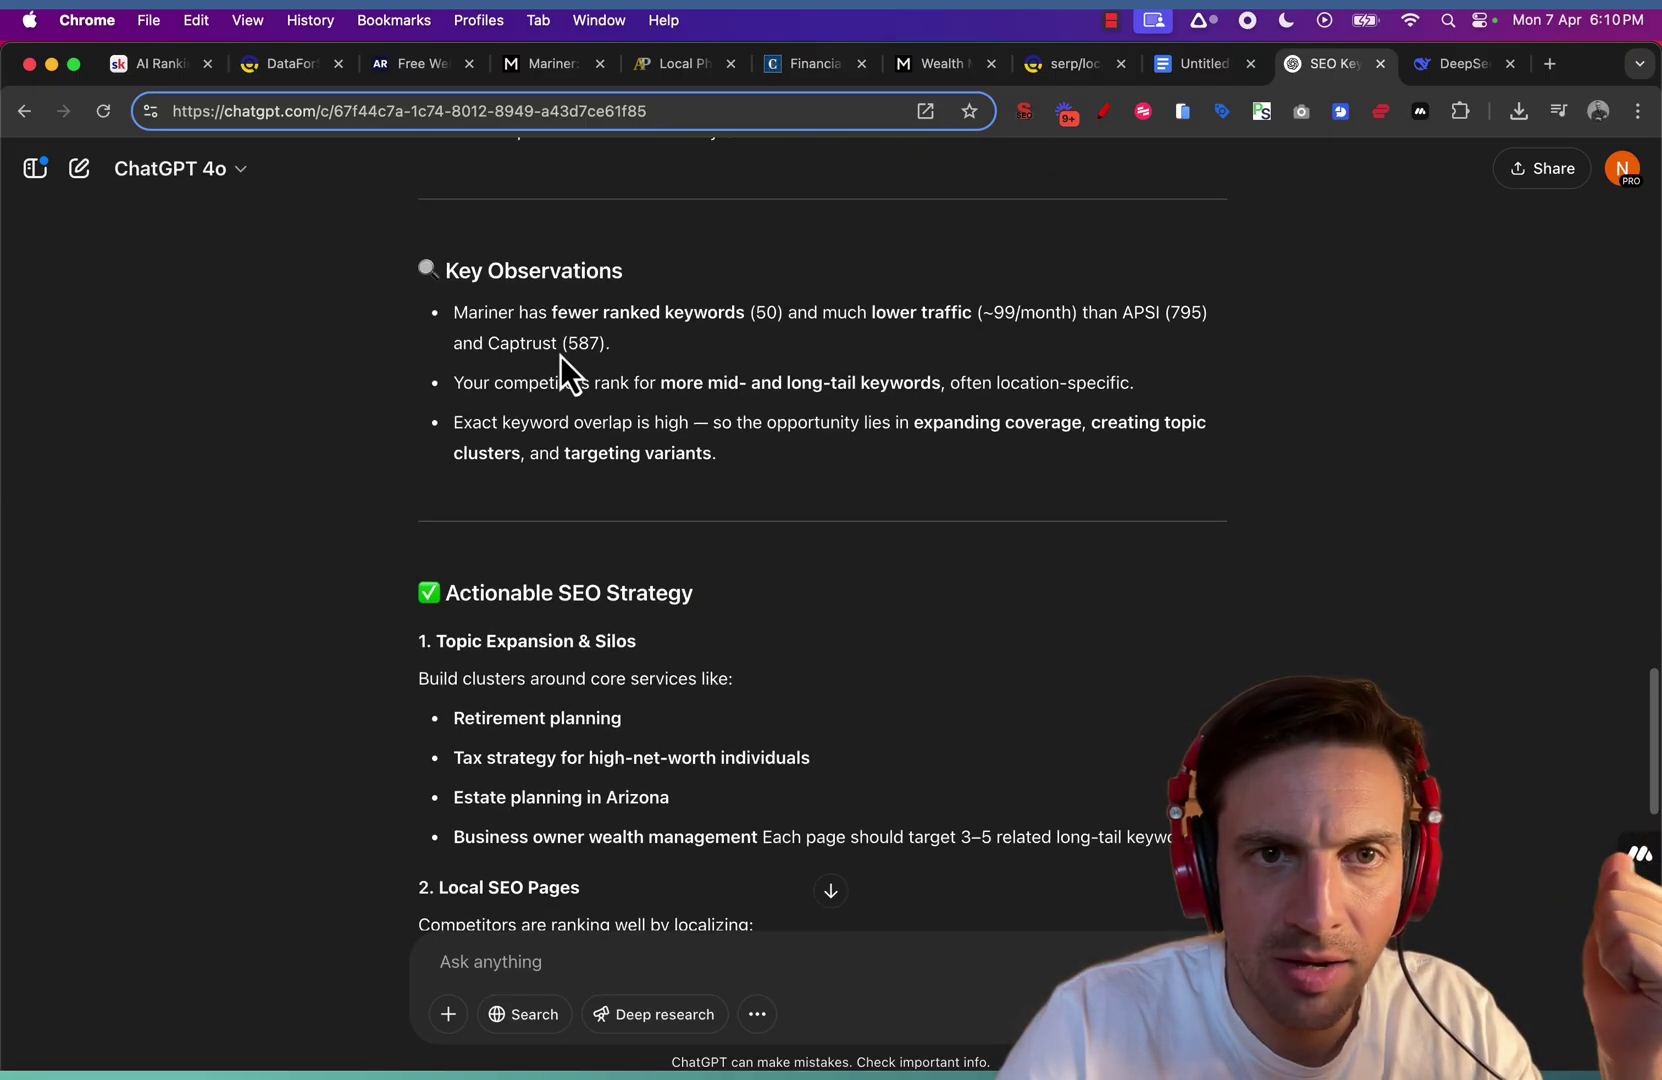
drag(456, 313, 631, 345)
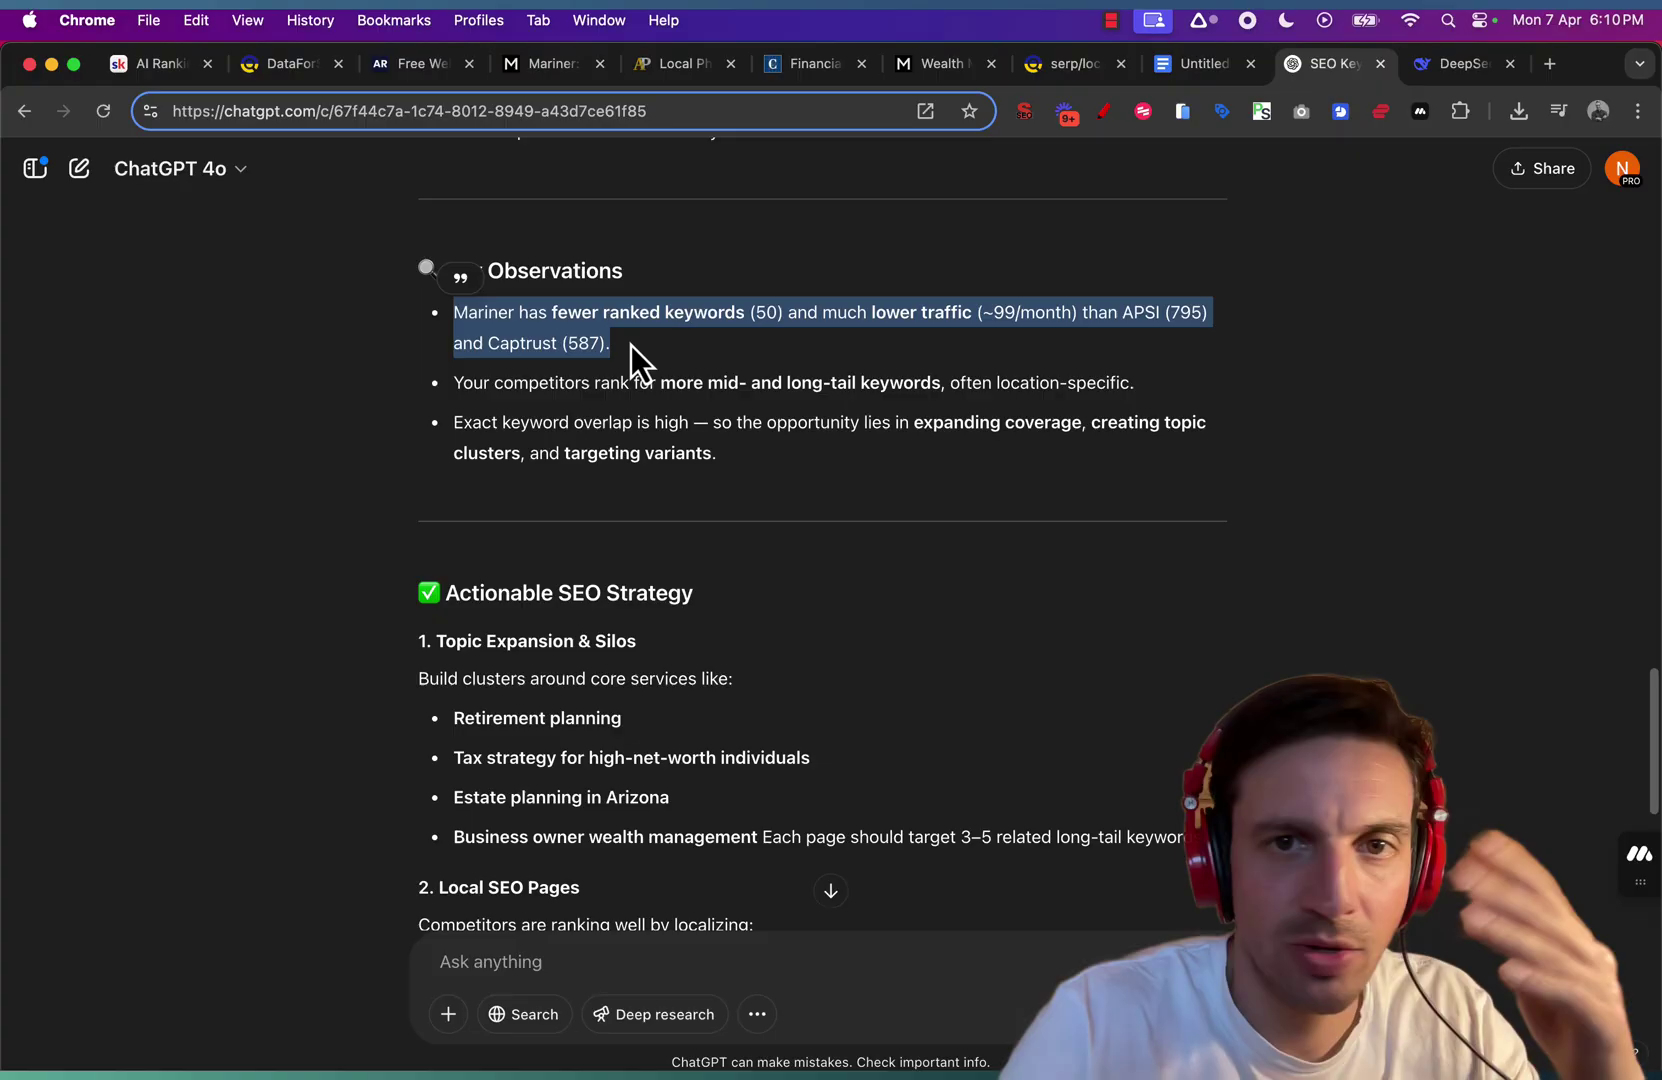
click(885, 303)
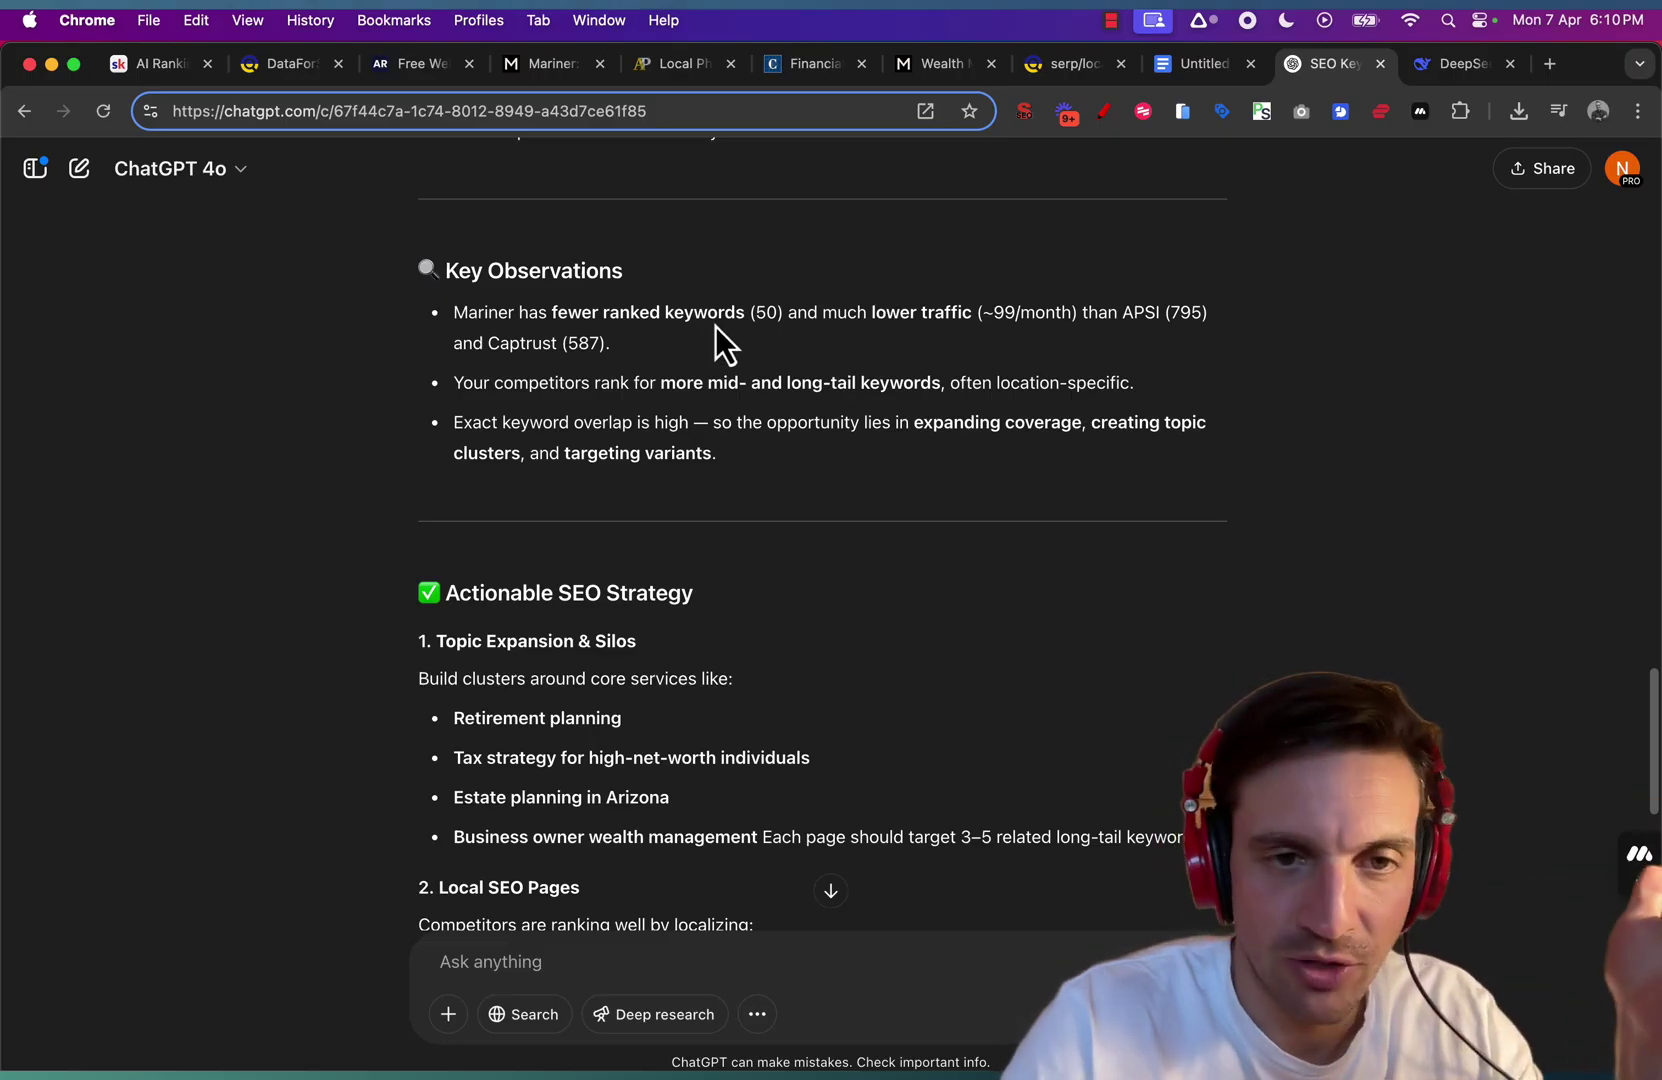
Highlight the Actionable SEO Strategy list for Mariner, then deselect it
scroll(718, 332, down, 10)
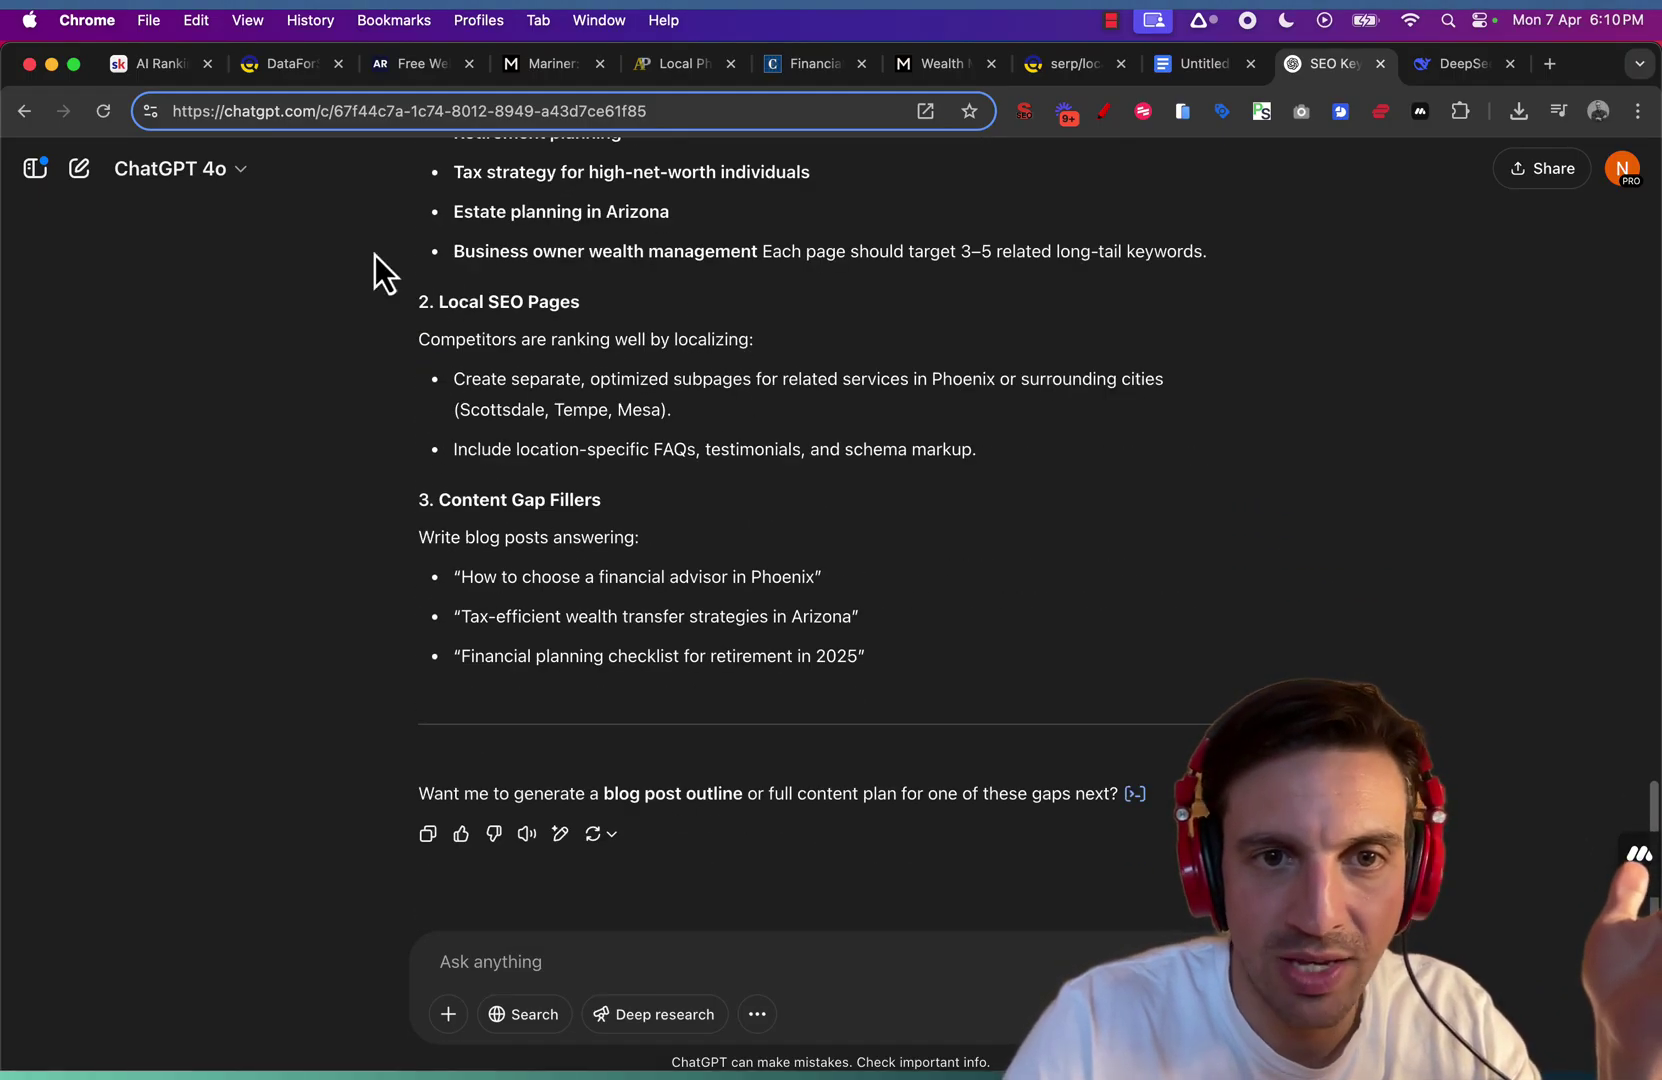
drag(375, 254, 1082, 657)
click(1082, 657)
scroll(924, 495, up, 10)
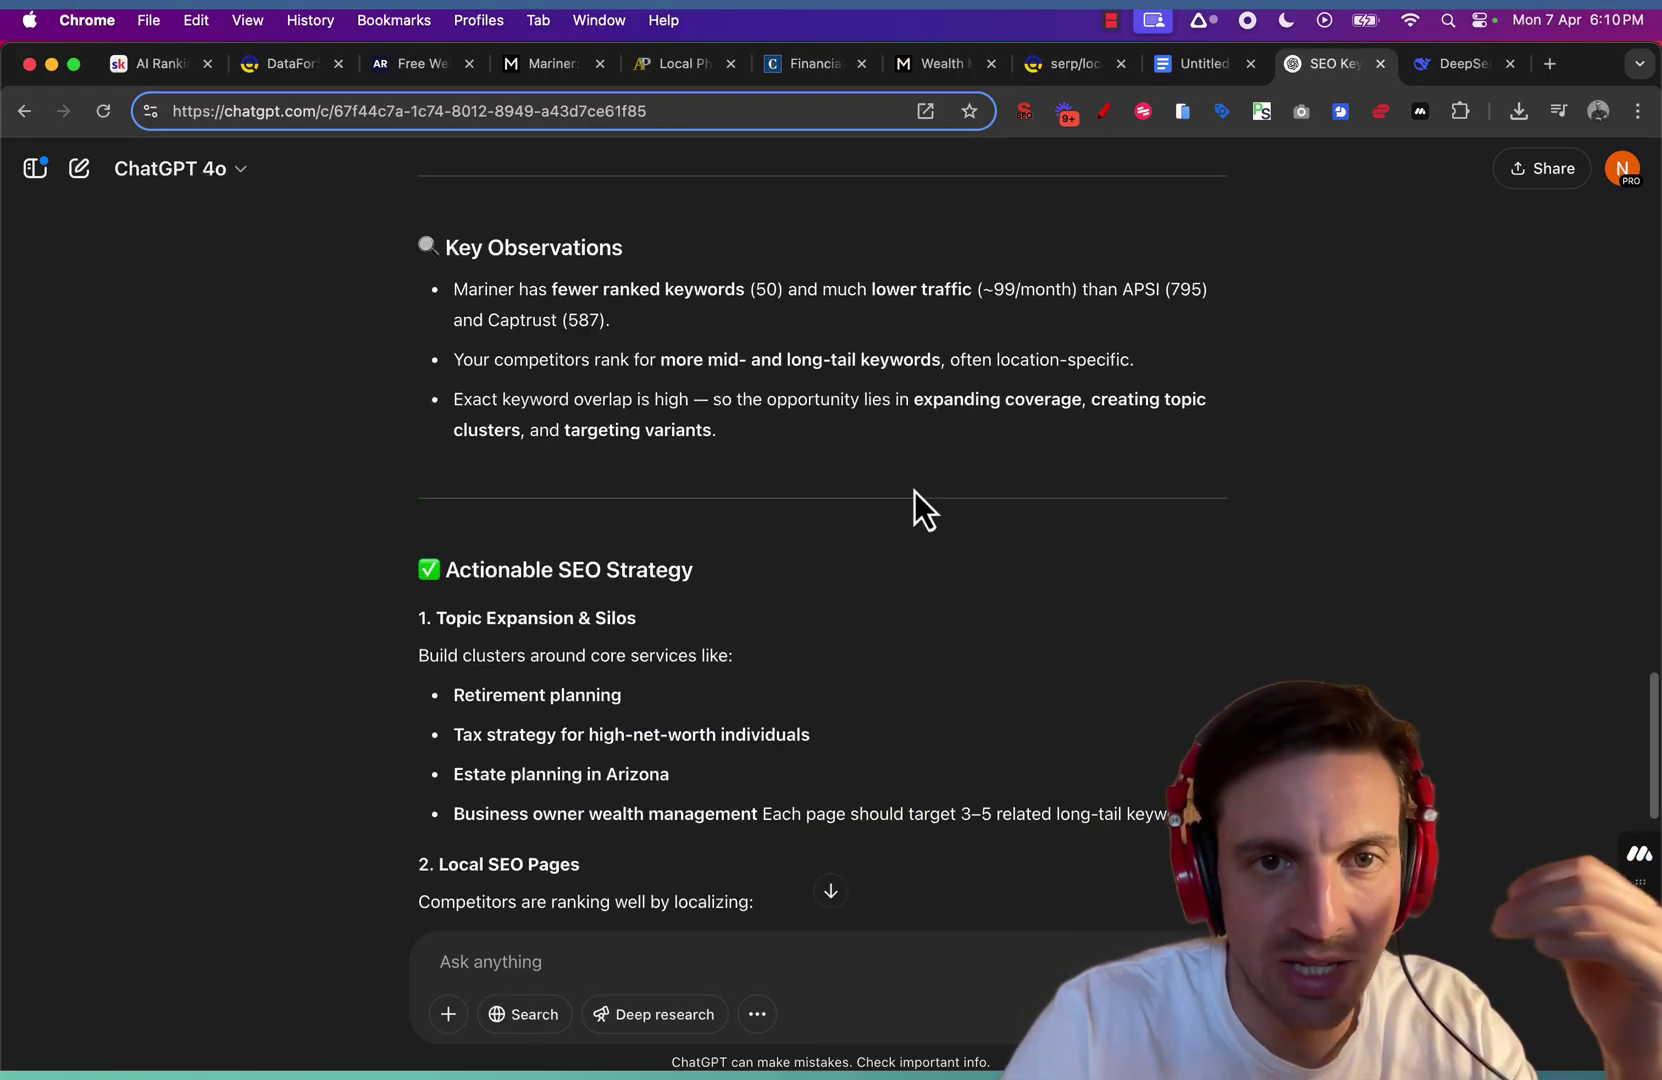